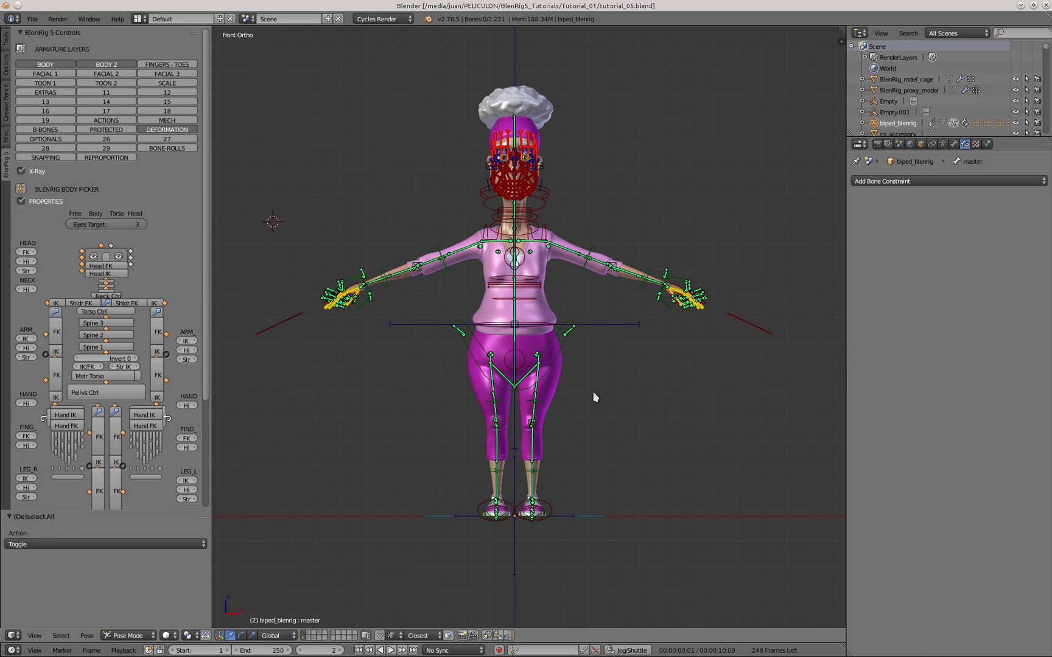
- Hide the rig's Deformation bone layer
scroll(636, 301, "up", 1)
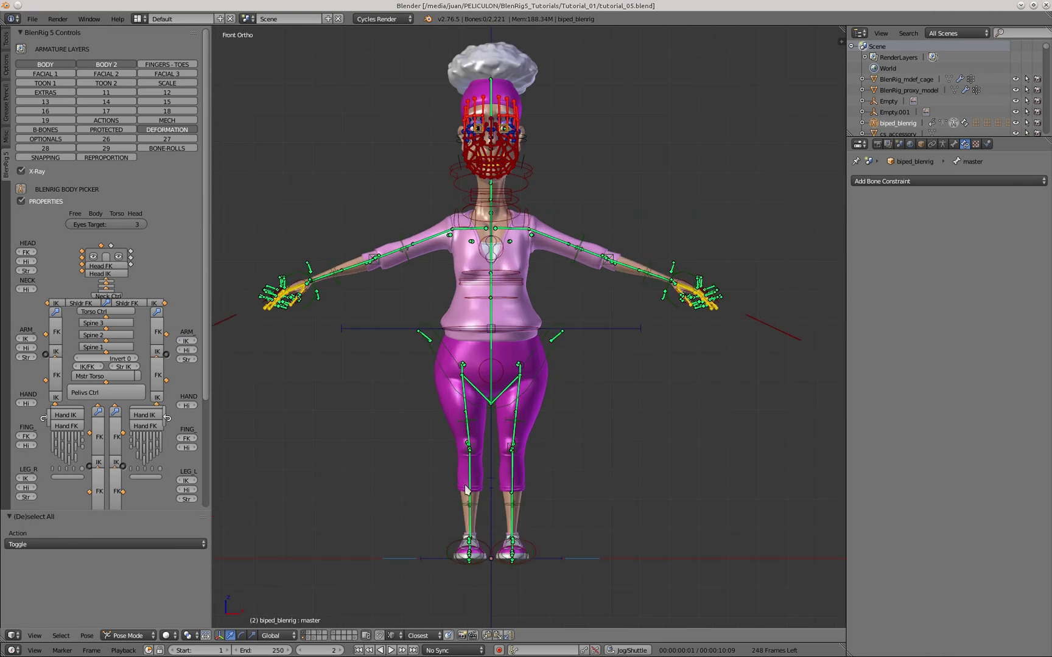
scroll(106, 414, "down", 5)
scroll(72, 110, "up", 5)
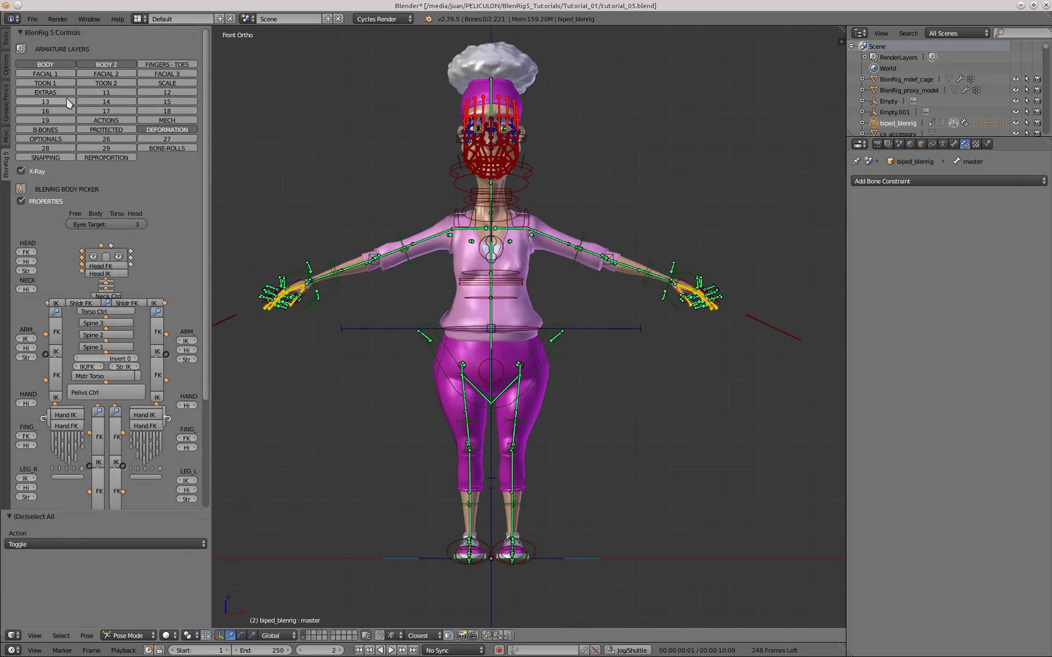
left_click(167, 133)
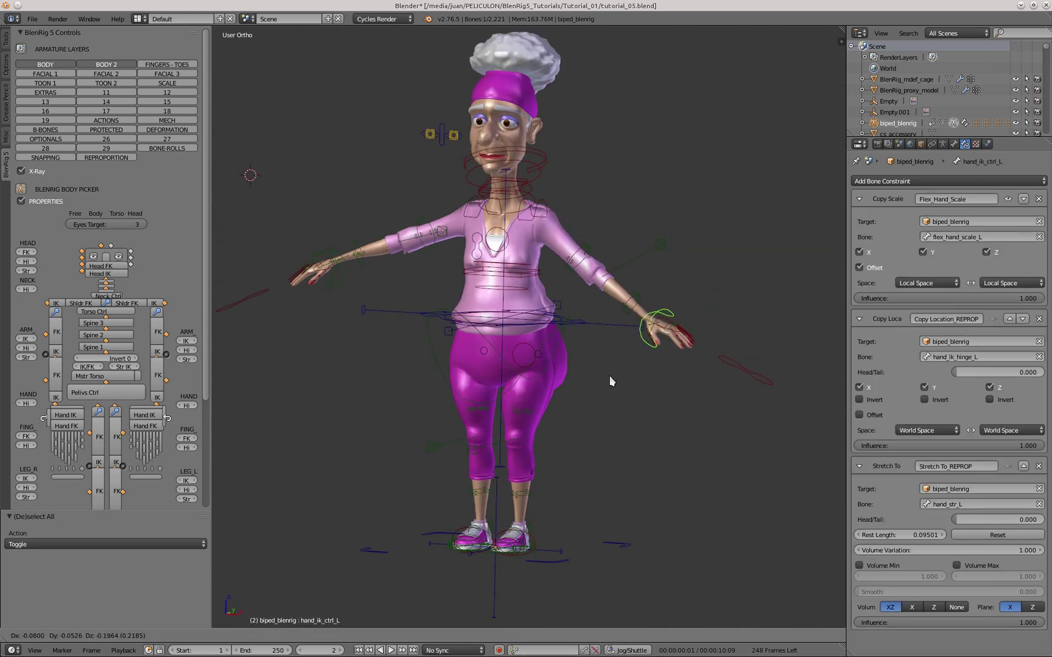
- Move the left hand IK control in front of the torso, then back out to the side to test the arm
left_click(547, 315)
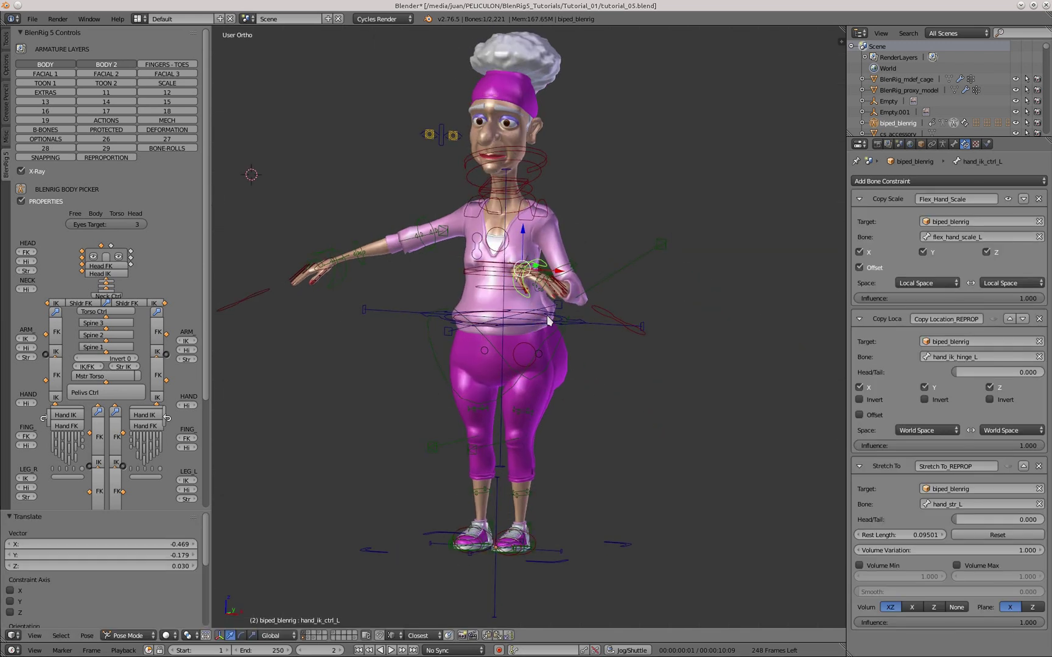
middle_click_drag(547, 315, 512, 365)
key("g")
left_click(699, 335)
- Rotate the pelvis control freely and lower it by about 0.165 to test the body's deformation
right_click(566, 358)
middle_click_drag(570, 333, 636, 360)
key("r")
key("r")
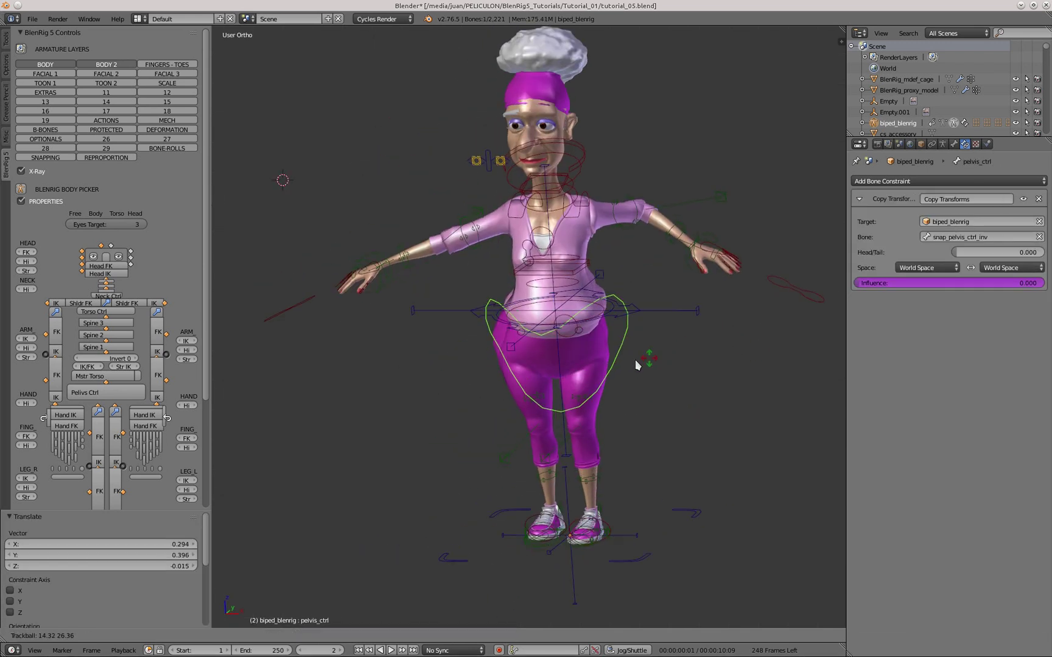
left_click(633, 323)
key("g")
left_click(608, 362)
- Move the left sole control around, lifting the left leg out to the side and swinging it forward to test the leg
middle_click_drag(669, 564, 577, 571)
right_click(582, 550)
scroll(586, 553, "up", 2)
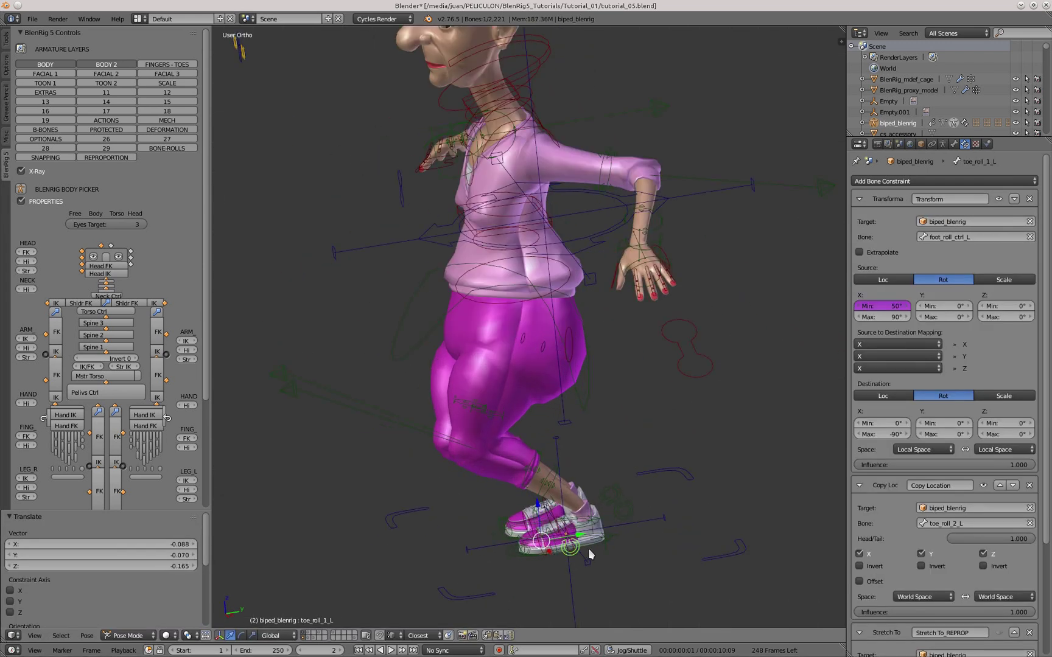
right_click(589, 554)
key("KP_3")
key("g")
left_click(563, 528)
middle_click_drag(557, 450, 643, 454)
key("g")
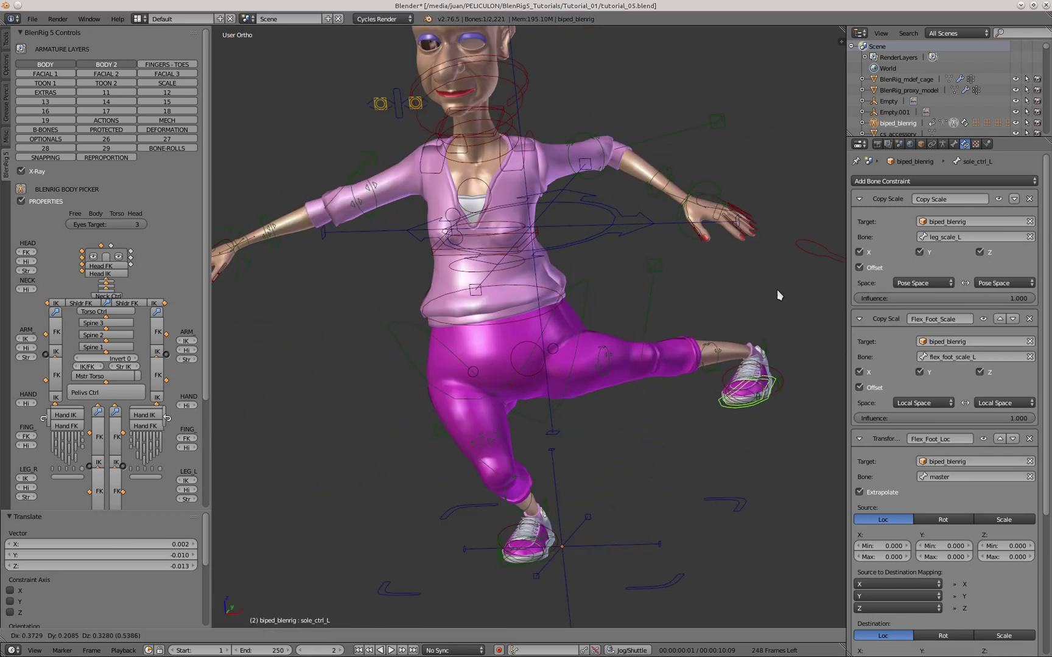
left_click(777, 291)
middle_click_drag(777, 290, 547, 384)
key("g")
left_click(426, 444)
- Move the right hand IK control forward and inward in front of the body to test the right arm
middle_click_drag(429, 365, 630, 421)
scroll(547, 348, "down", 1)
middle_click_drag(301, 272, 450, 286)
right_click(332, 399)
scroll(334, 403, "up", 3)
right_click(333, 382)
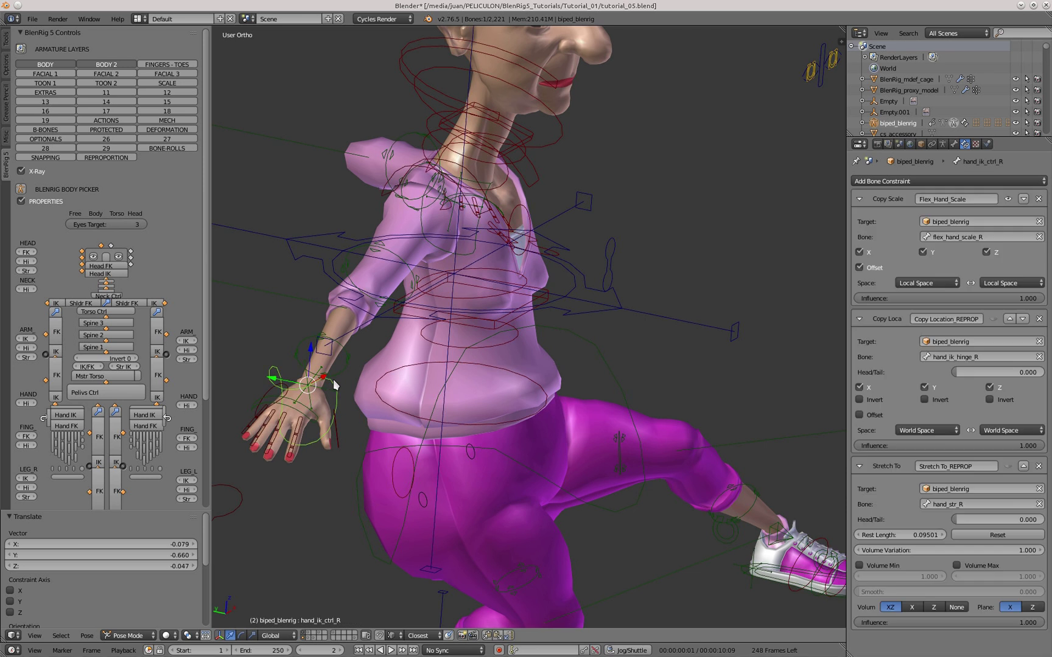
key("g")
left_click(732, 310)
middle_click_drag(730, 313, 529, 292)
scroll(594, 120, "up", 2)
key("g")
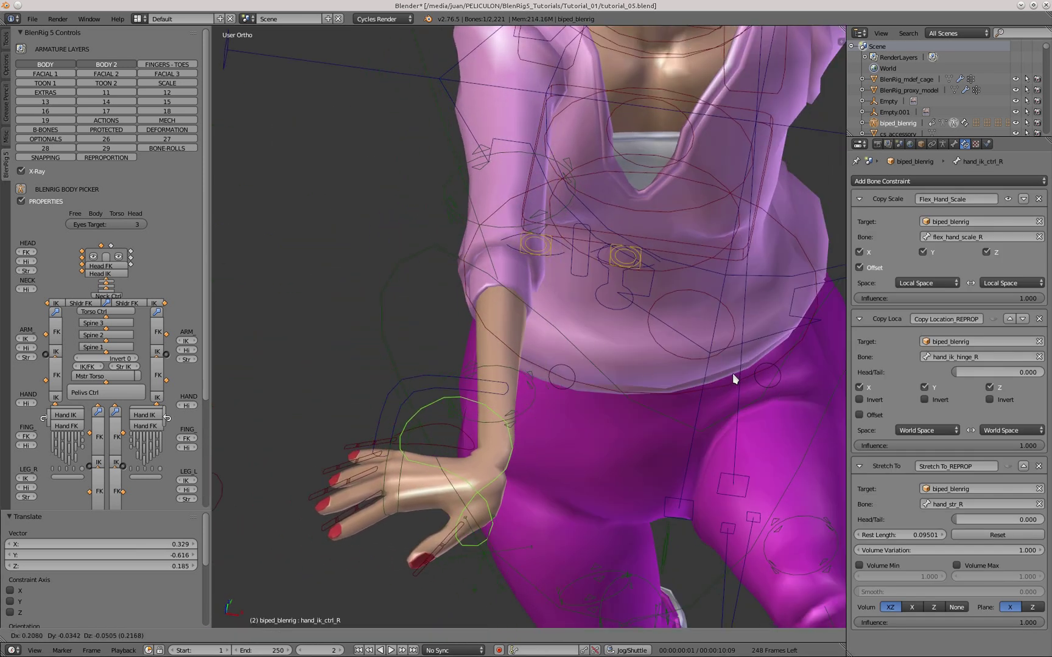
left_click(732, 374)
- Move the right hand IK control through several more positions around the character to test the elbow and shoulder
scroll(732, 373, "down", 4)
middle_click_drag(594, 427, 544, 384)
key("g")
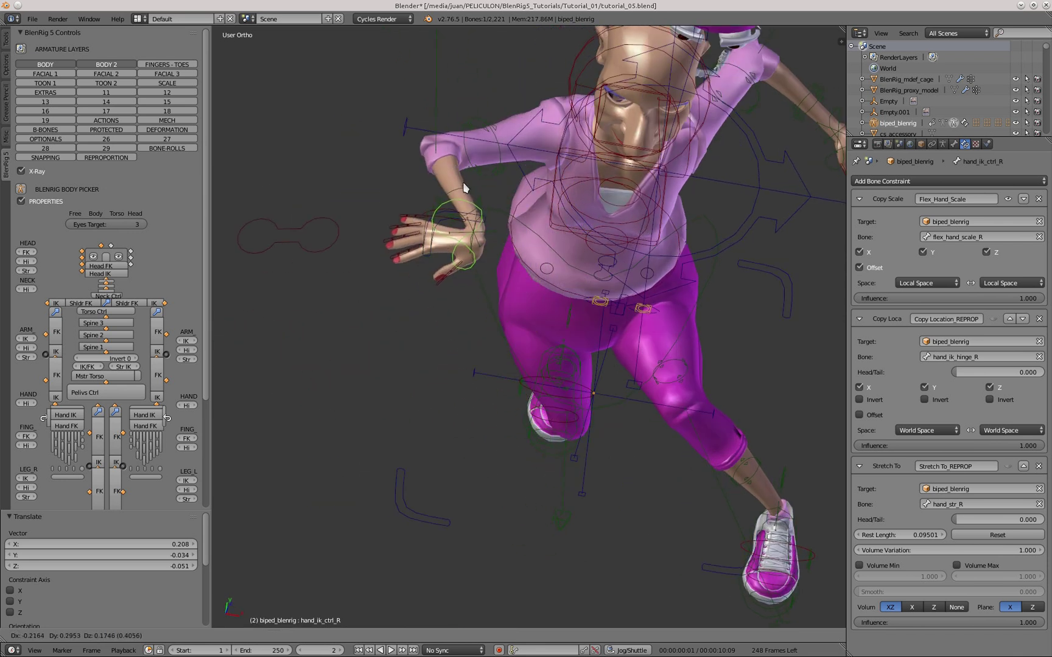
left_click(458, 275)
middle_click_drag(458, 275, 487, 292)
middle_click_drag(487, 292, 365, 377, "shift")
key("g")
left_click(266, 249)
middle_click_drag(265, 249, 539, 453)
key("g")
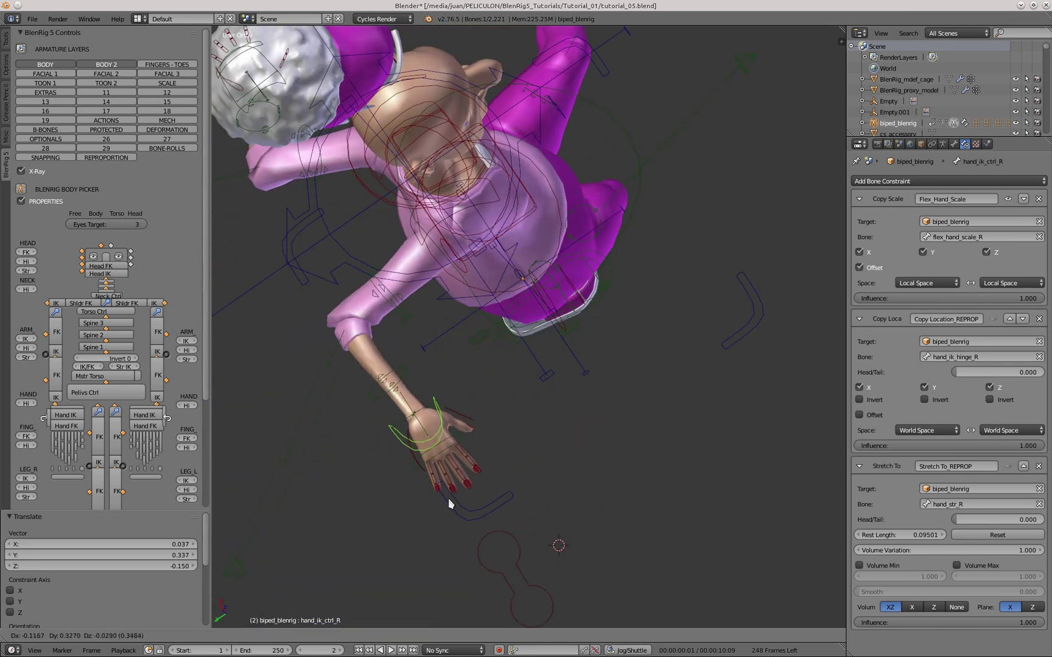
left_click(448, 498)
middle_click_drag(448, 498, 330, 226)
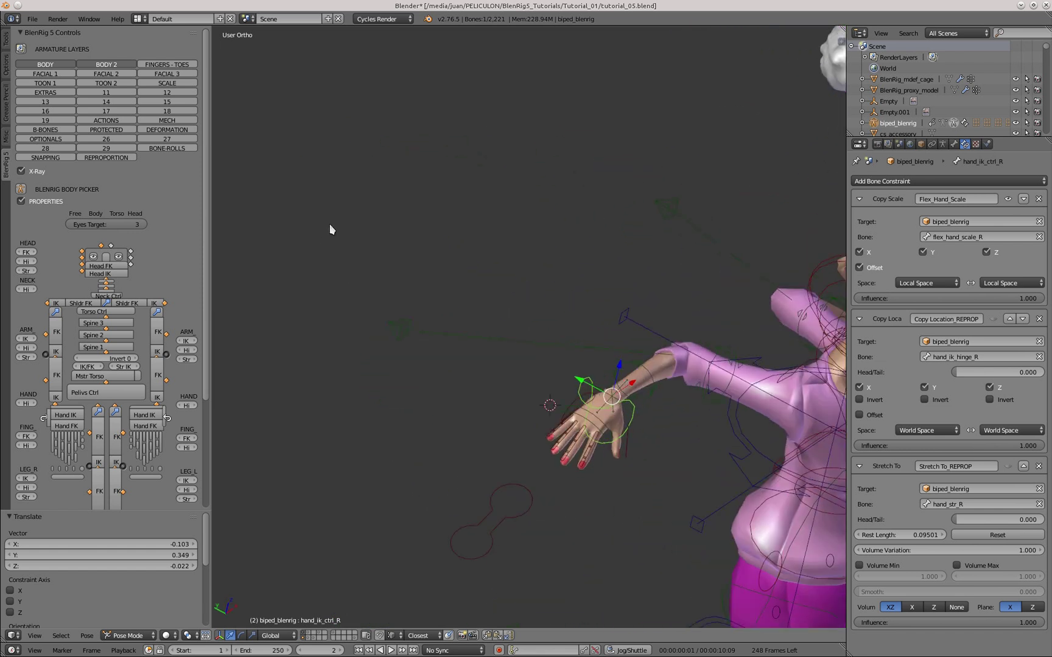
- Clear the location and rotation of all bones, deselect them and show the character from the front
scroll(390, 292, "down", 4)
middle_click_drag(463, 359, 412, 313)
key("a")
key("a")
key("alt+g")
key("alt+r")
key("a")
key("KP_1")
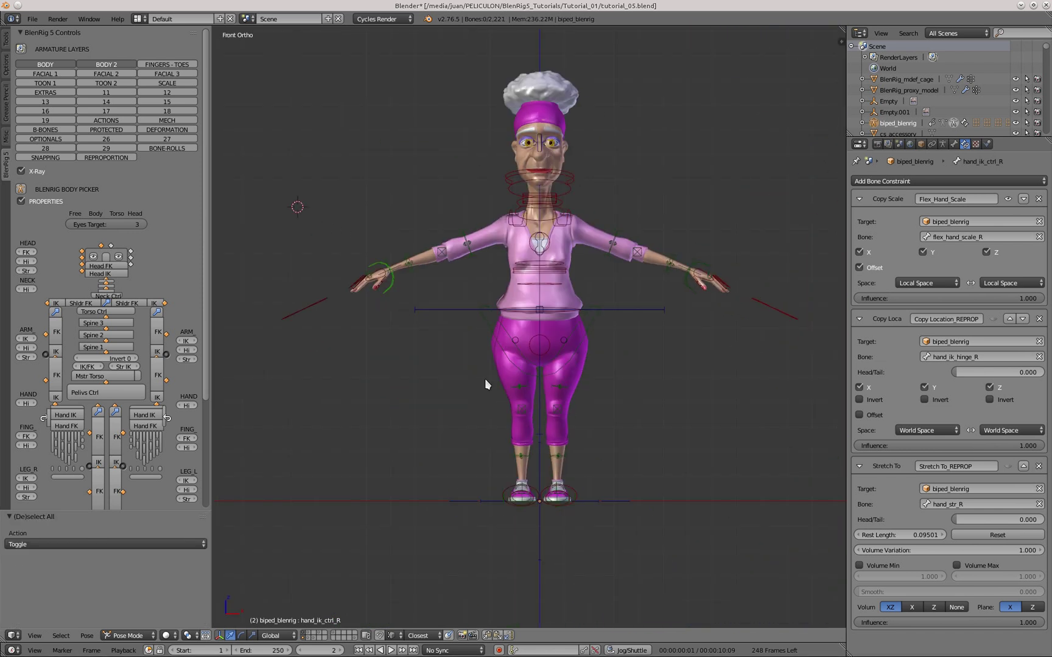
- Show the scene layer containing the mesh deform cage together with the rig and character
scroll(485, 379, "up", 1)
scroll(519, 390, "down", 2)
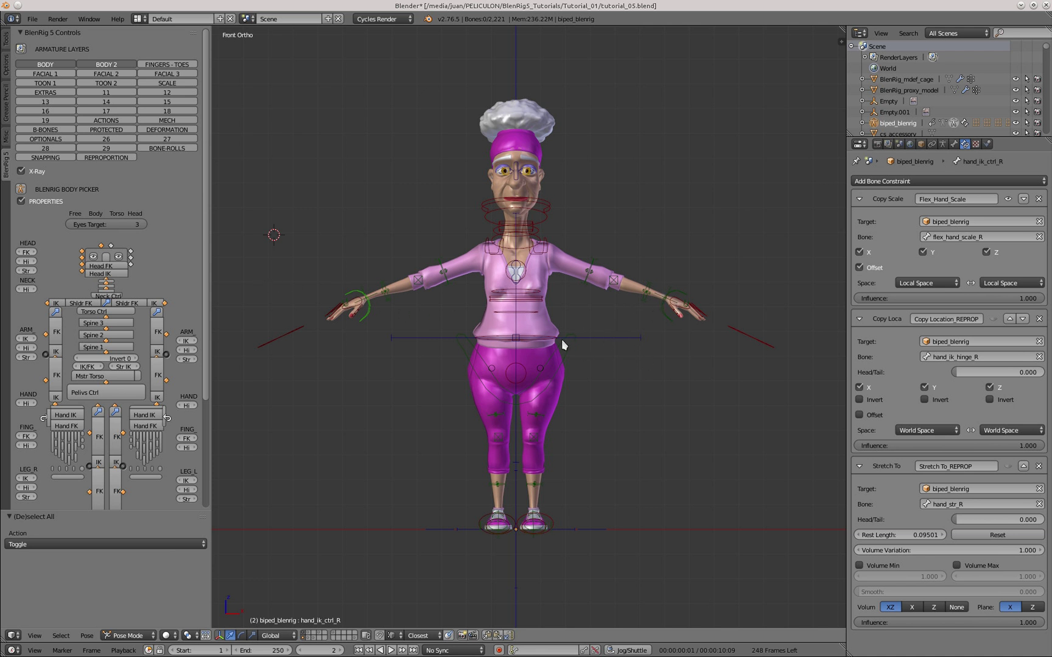
left_click(304, 638, "shift")
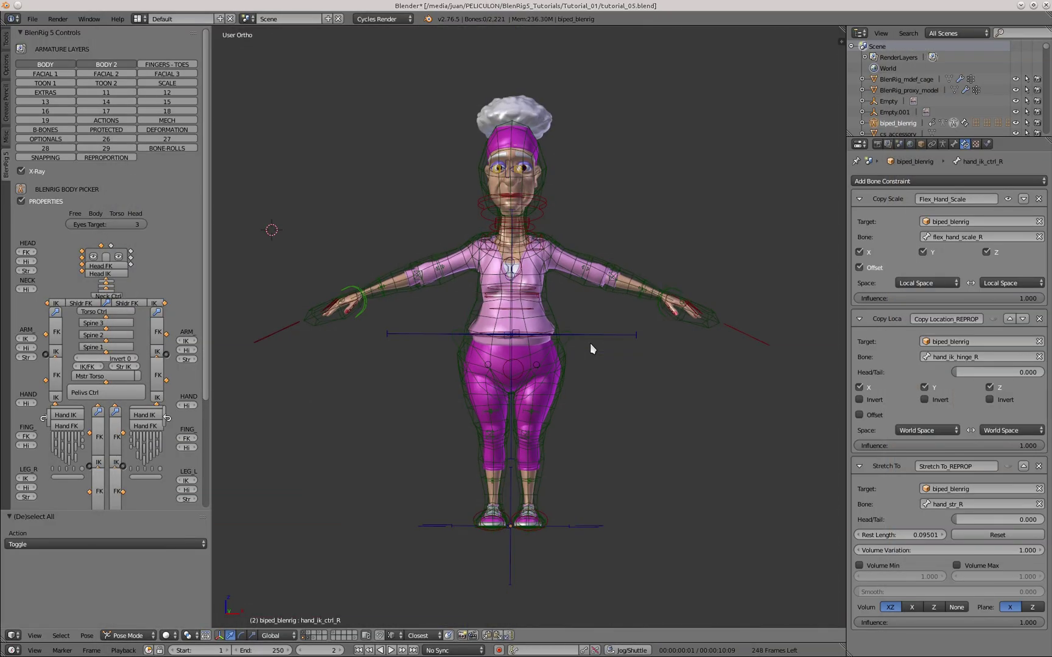
- Raise the left sole control in side view by about -0.241 in Y and 0.210 in Z, and set Model_Res to 1
middle_click_drag(589, 349, 462, 359)
scroll(462, 467, "up", 3)
right_click(430, 578)
scroll(429, 578, "up", 3)
middle_click_drag(399, 587, 463, 547)
right_click(462, 548)
key("KP_3")
key("g")
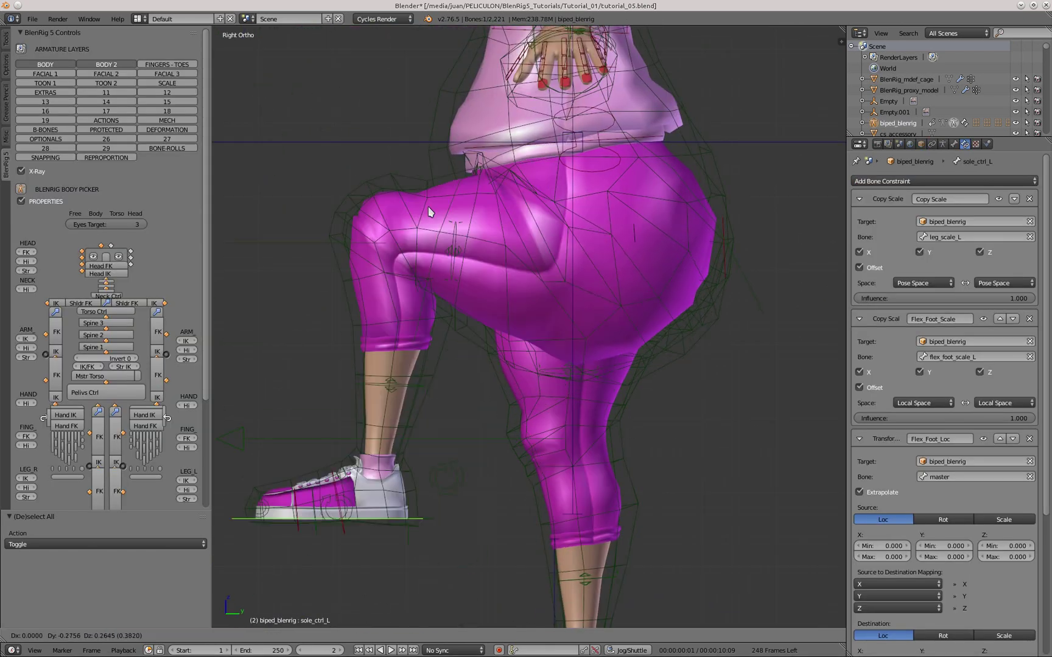
left_click(454, 247)
scroll(164, 366, "down", 4)
left_click(164, 476)
- Adjust the left sole control's position in side view until the left thigh is raised roughly horizontal
middle_click_drag(382, 356, 425, 343, "shift")
key("g")
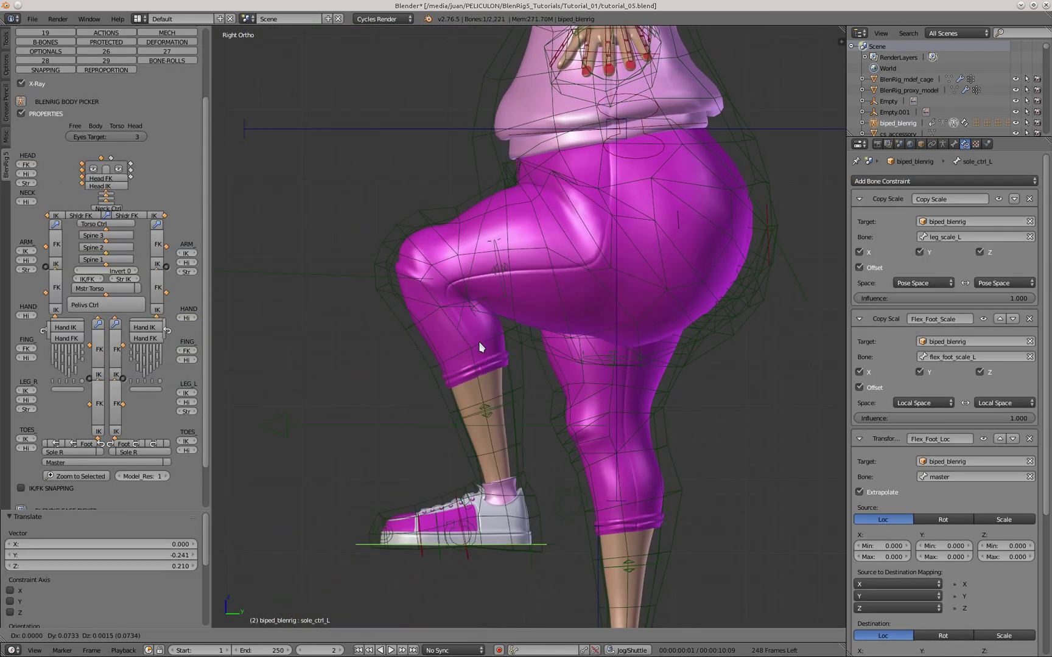
left_click(479, 345)
scroll(473, 201, "up", 3)
key("g")
left_click(400, 247)
scroll(406, 201, "down", 3)
key("g")
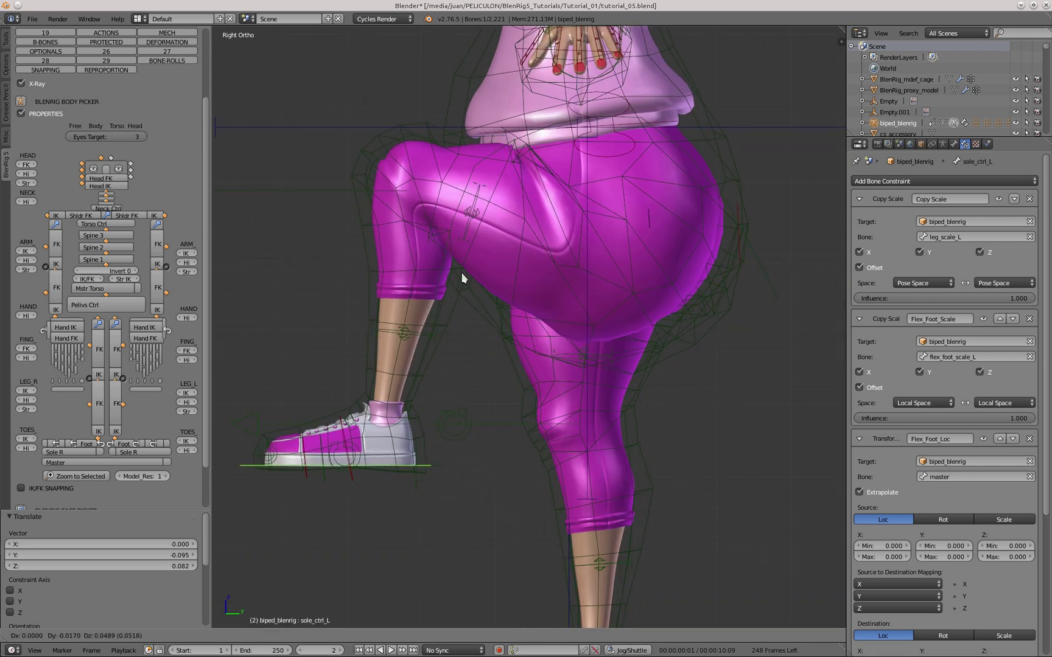
left_click(468, 256)
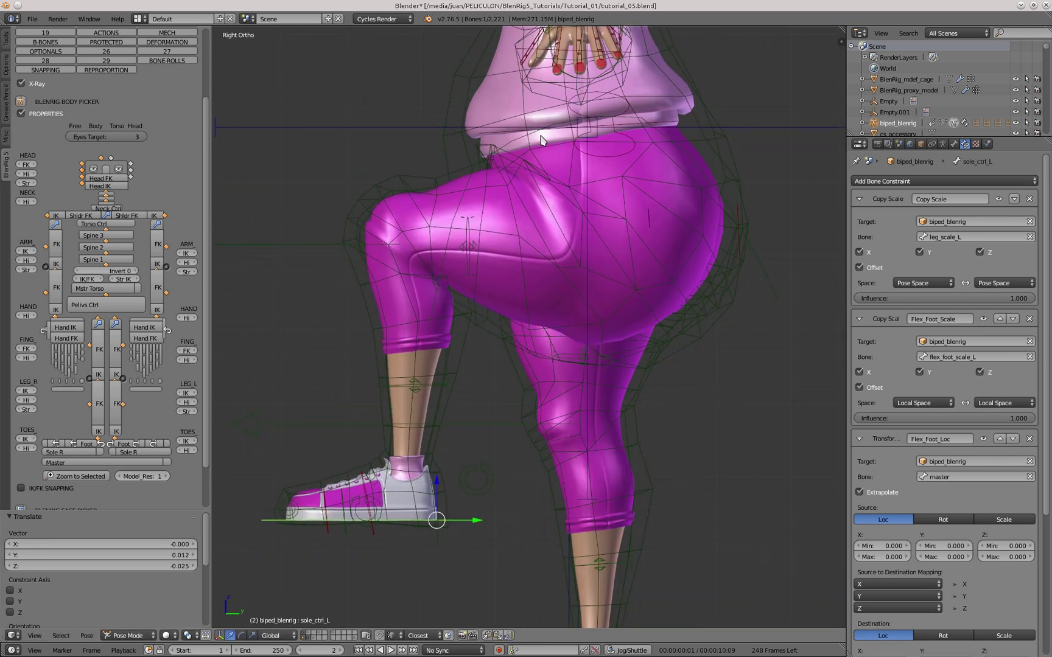
- Select the BlenRig_mdef_cage mesh and add a Basis shape key to it
right_click(672, 352)
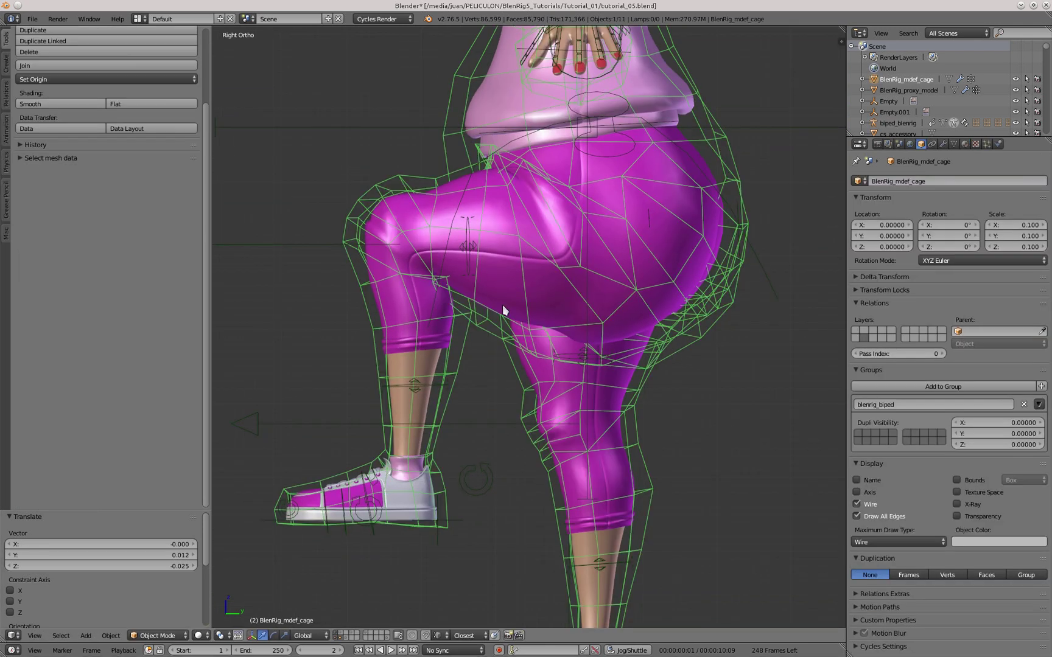
scroll(503, 311, "down", 5)
middle_click_drag(469, 352, 746, 287)
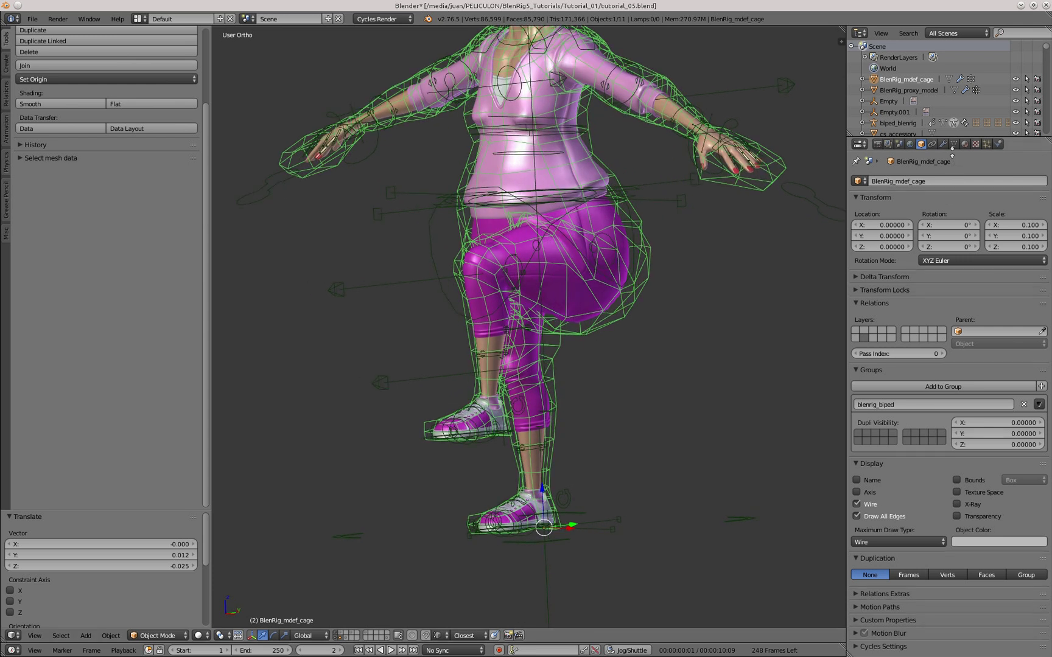
left_click(953, 145)
left_click(1041, 361)
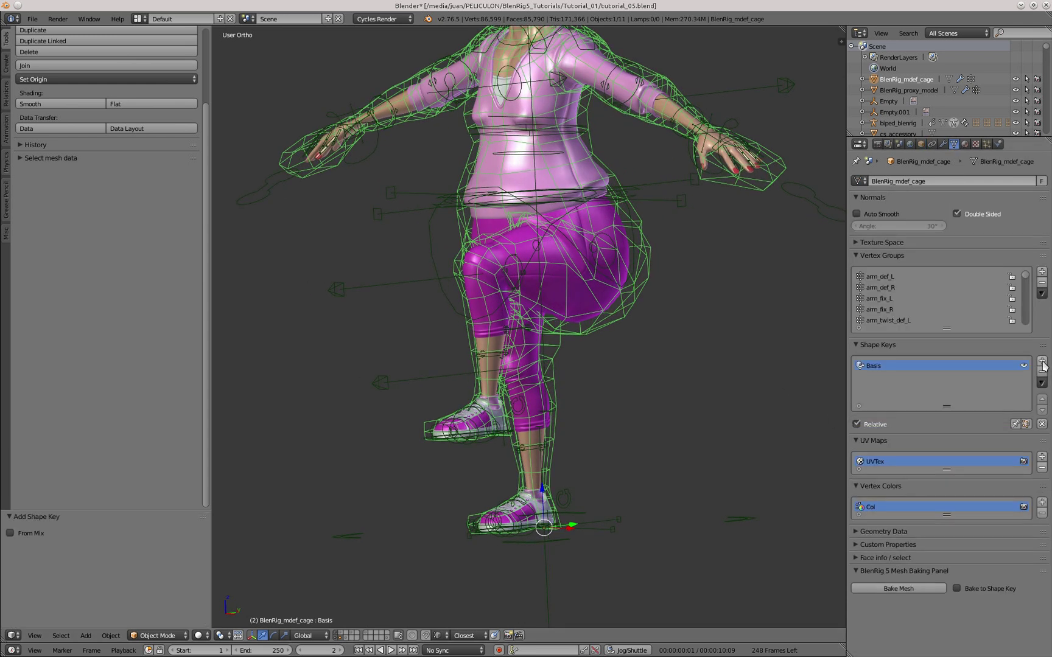
- Add a second shape key to the cage and name it thigh_up_L
double_click(874, 377)
type("thigh")
key("Return")
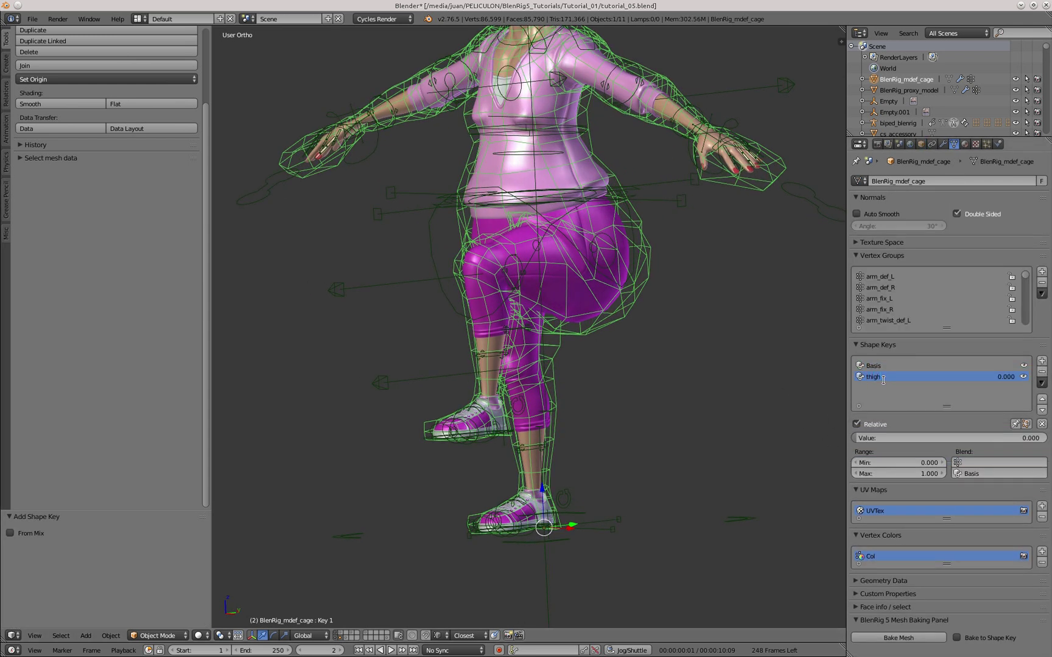
type("_up_L")
key("Return")
- Show the cage from the side, split the viewport, and make the new area a widened Graph Editor in Drivers mode
scroll(545, 405, "down", 1)
middle_click_drag(544, 404, 492, 371)
key("KP_3")
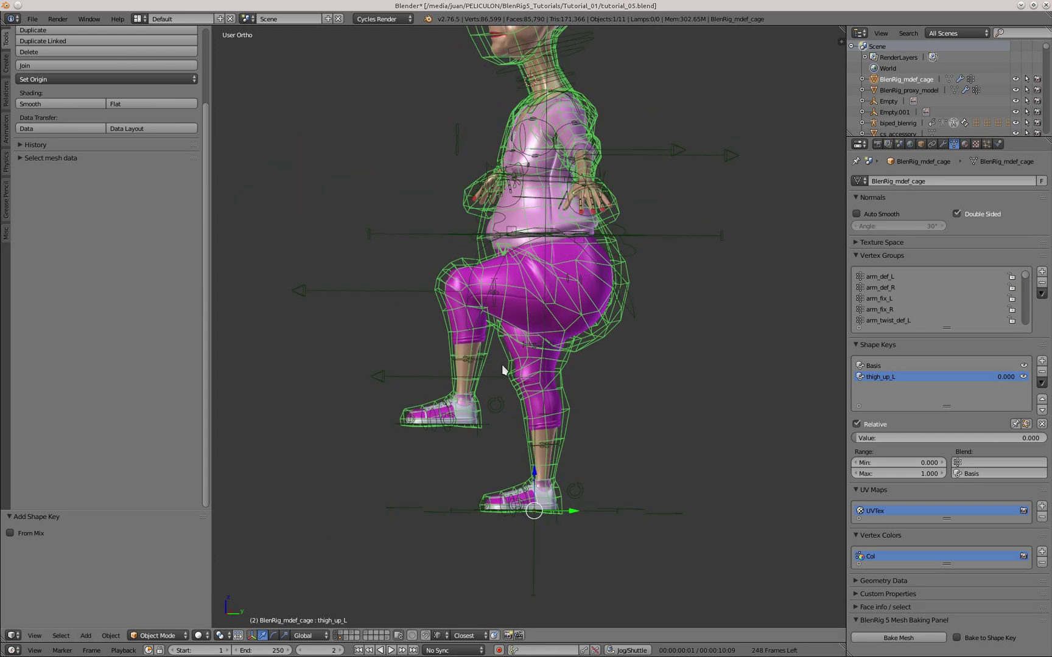
left_click_drag(828, 30, 636, 172)
left_click(642, 636)
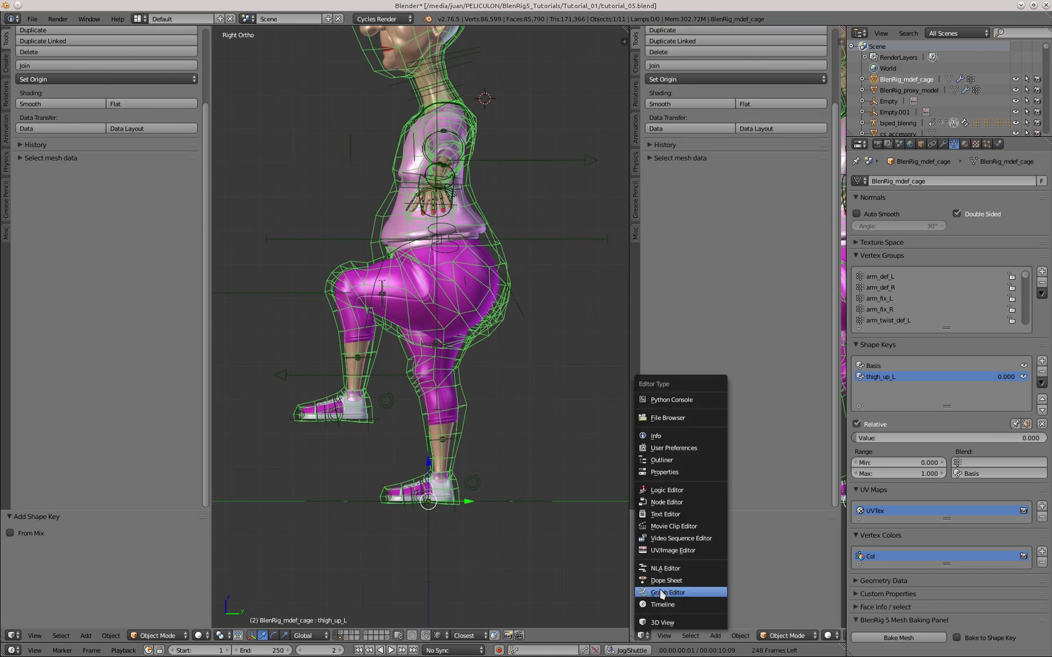
left_click(667, 592)
left_click(809, 636)
left_click(805, 611)
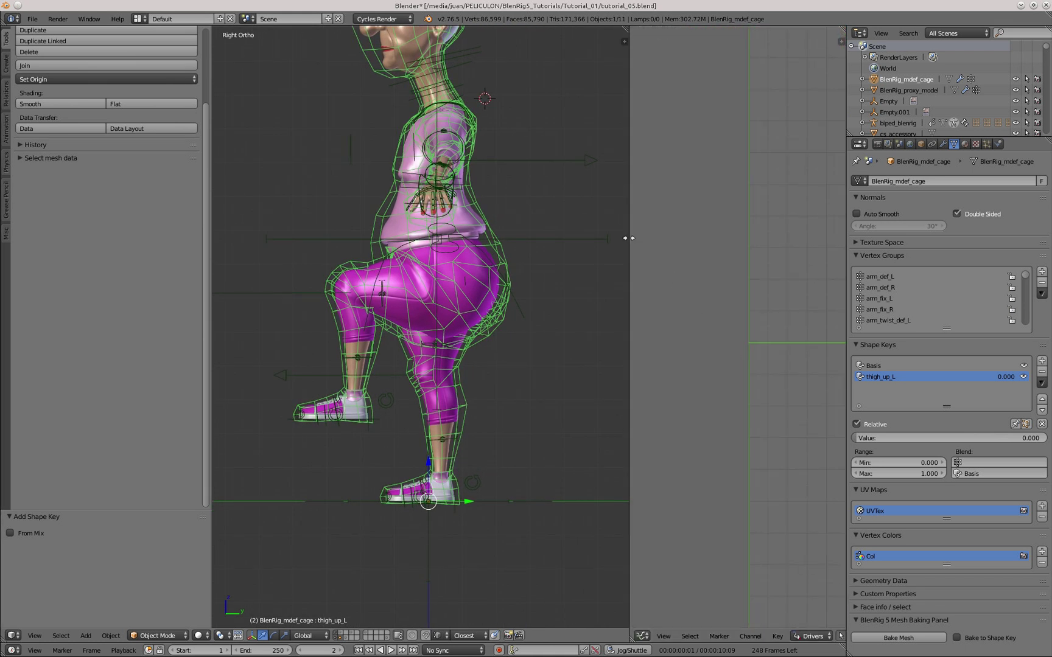
left_click_drag(630, 240, 535, 237)
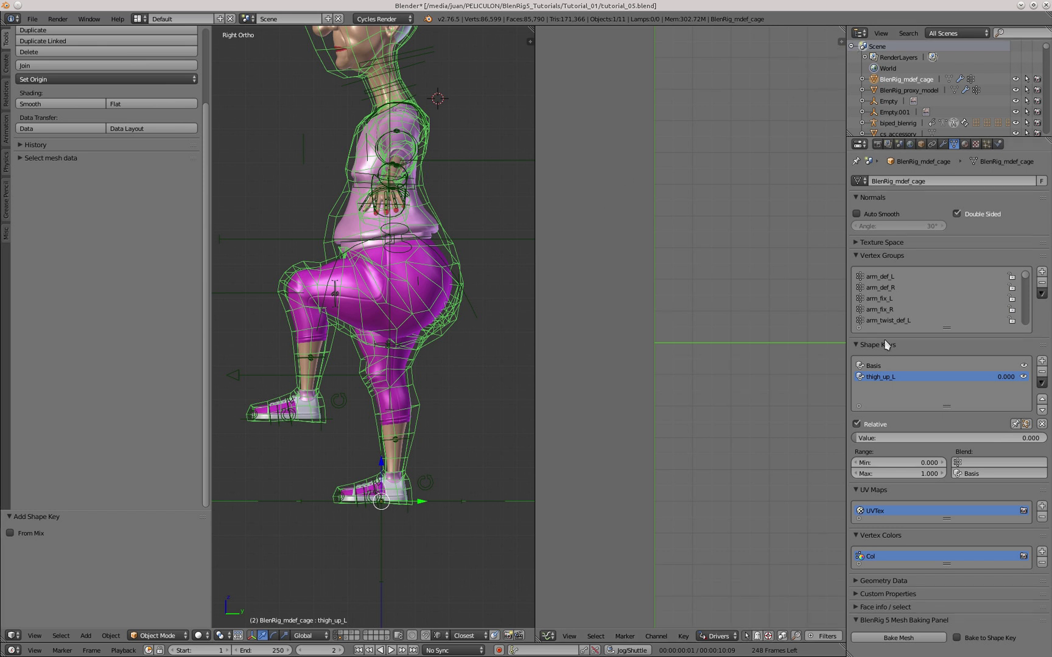
- Add a driver to the thigh_up_L shape key's value and display that driver's settings
right_click(928, 438)
left_click(923, 454)
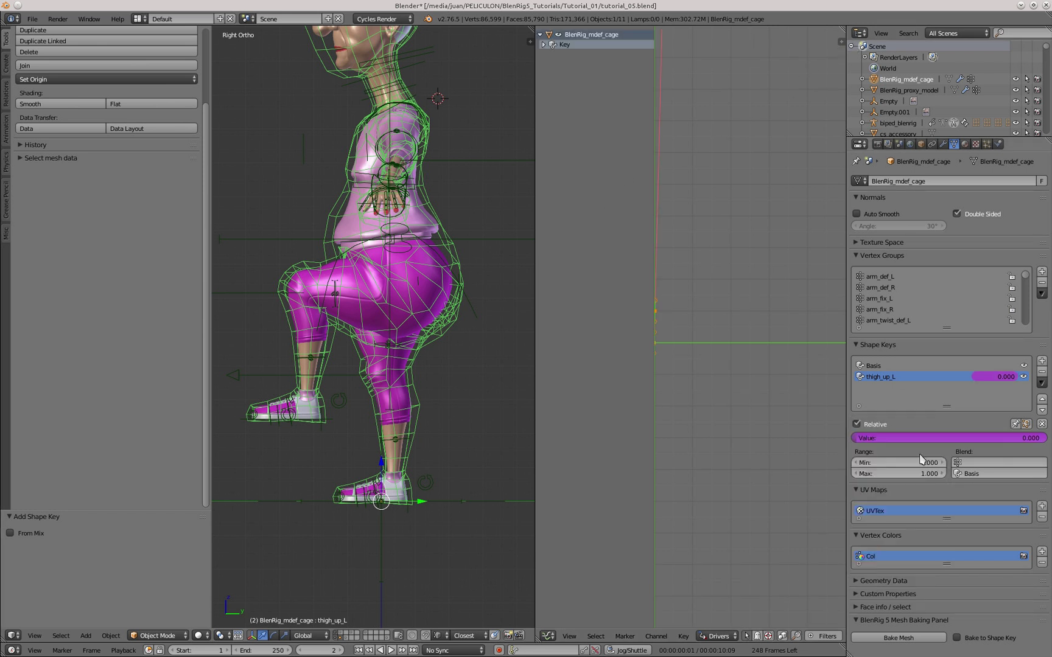
scroll(292, 311, "up", 1)
left_click(544, 44)
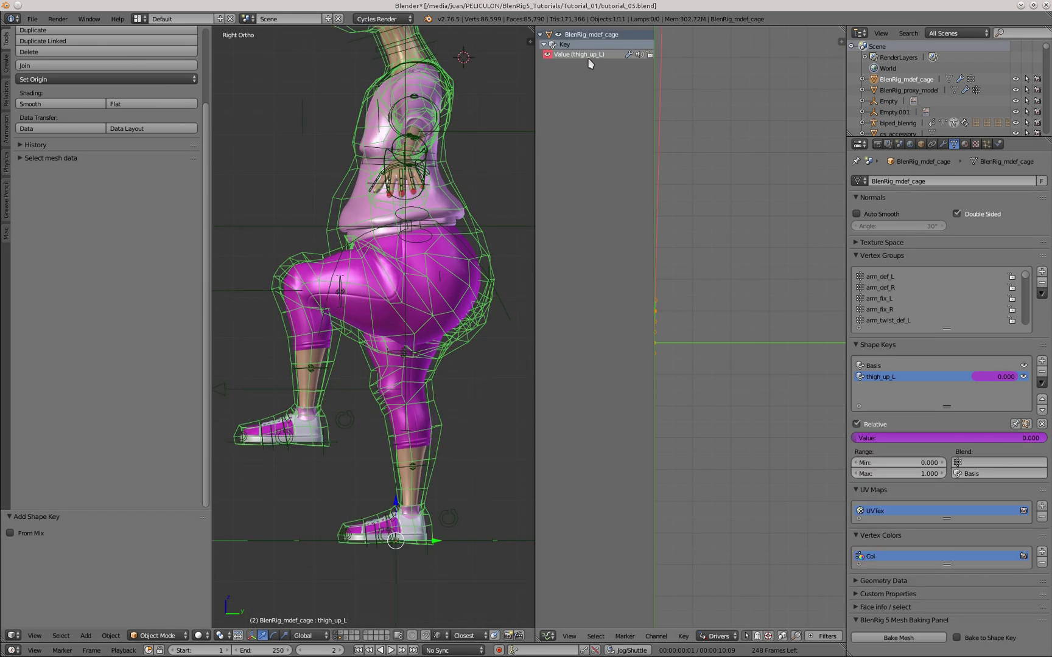
left_click(841, 41)
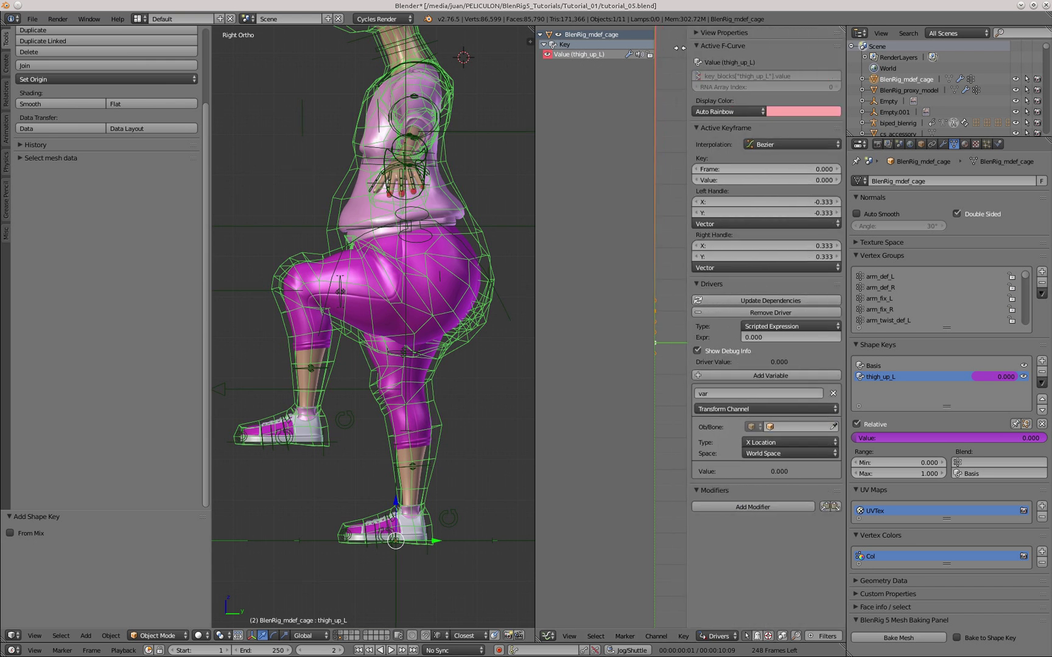
- Set the thigh_up_L driver's type to Maximum Value and its variable's target object to biped_blenrig
left_click(767, 326)
left_click(760, 270)
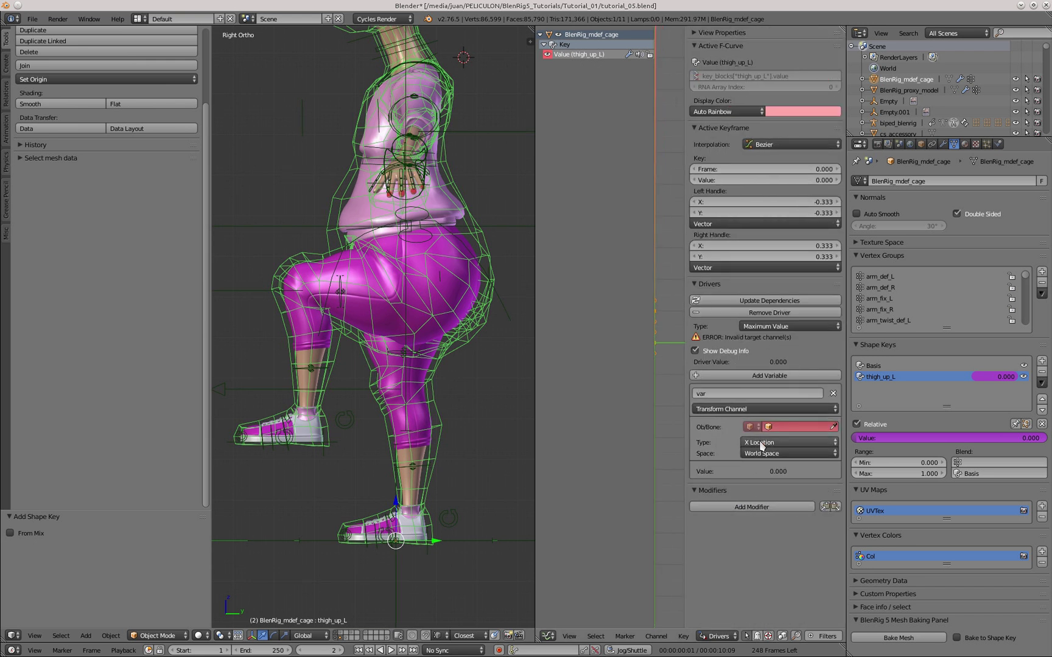
left_click(788, 429)
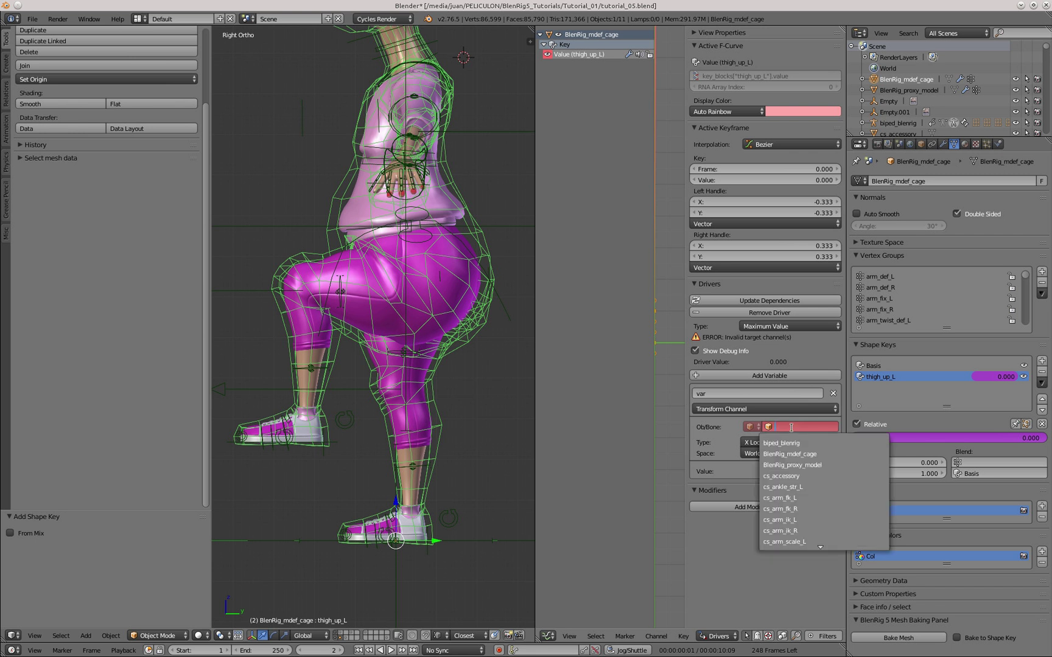
type("bl")
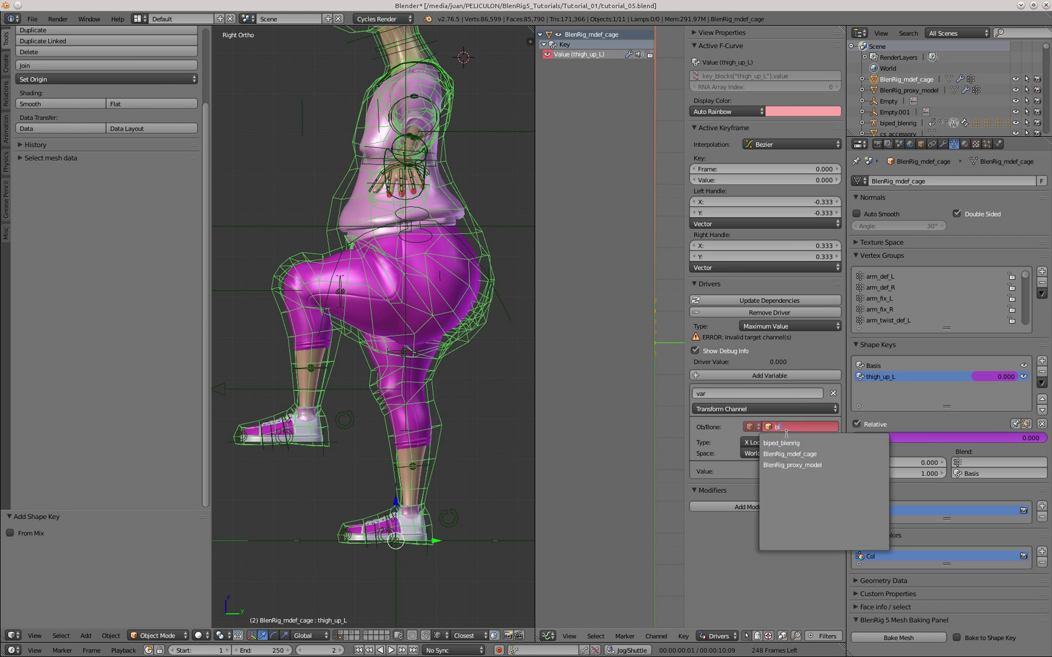
left_click(785, 444)
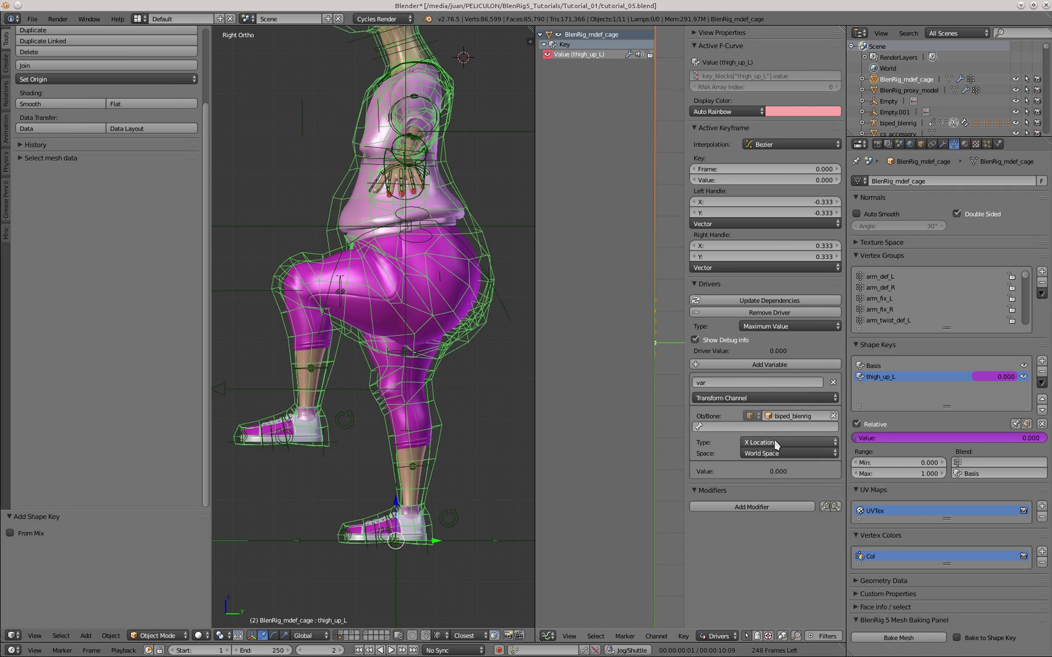
- Show the rig's deformation bone layer and select the left thigh deformation bone, thigh_def_L
right_click(341, 301)
scroll(338, 299, "up", 2)
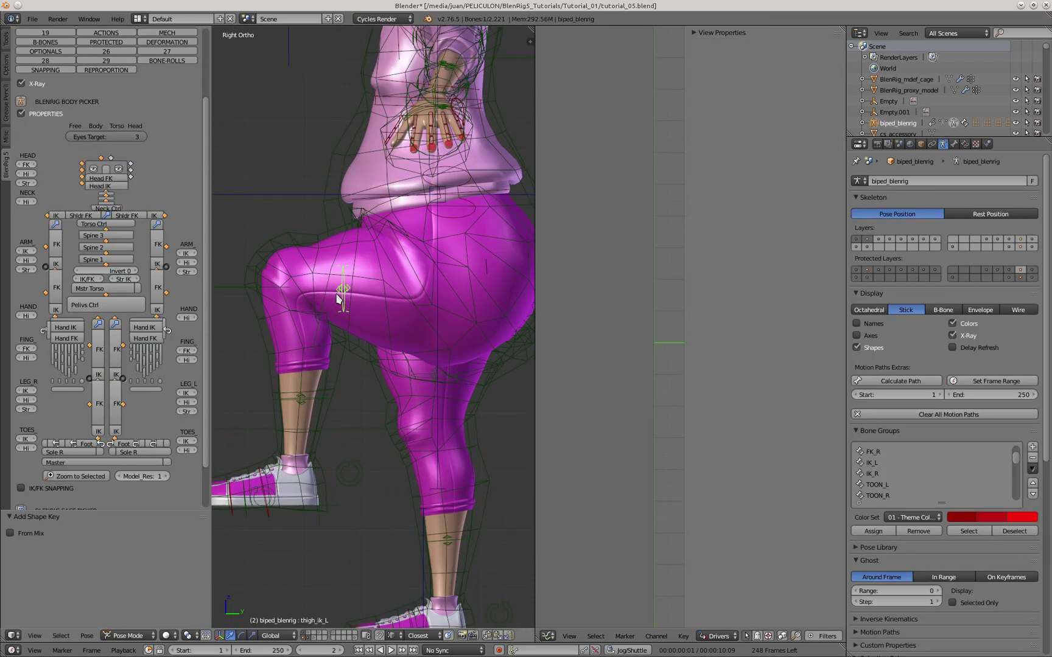
scroll(398, 282, "down", 3)
middle_click_drag(341, 300, 411, 277)
scroll(382, 280, "up", 1)
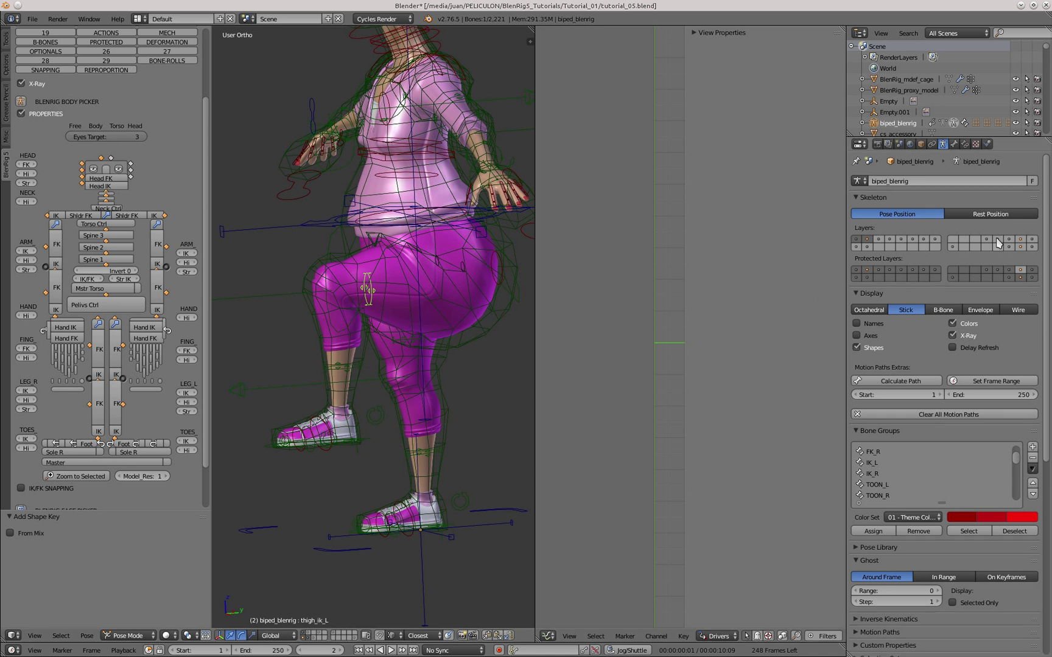
left_click(1029, 239, "shift")
scroll(380, 286, "up", 1)
right_click(398, 282)
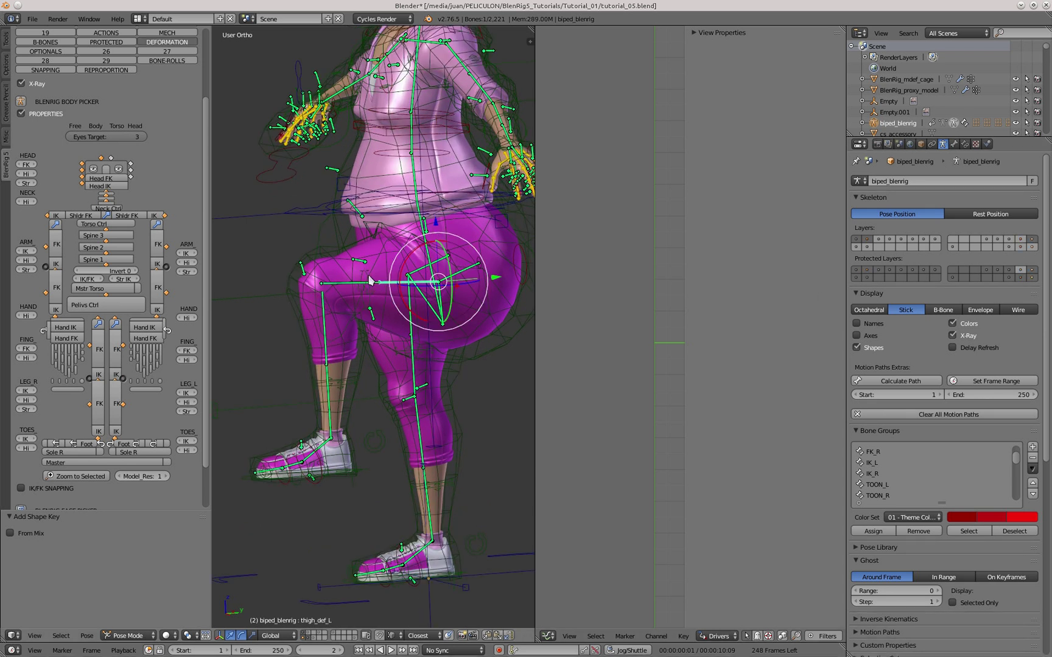
- Undo the bone selections and layer change to get back to the selected cage, seen from the side
key("ctrl+z")
key("ctrl+z")
scroll(387, 305, "down", 3)
key("KP_3")
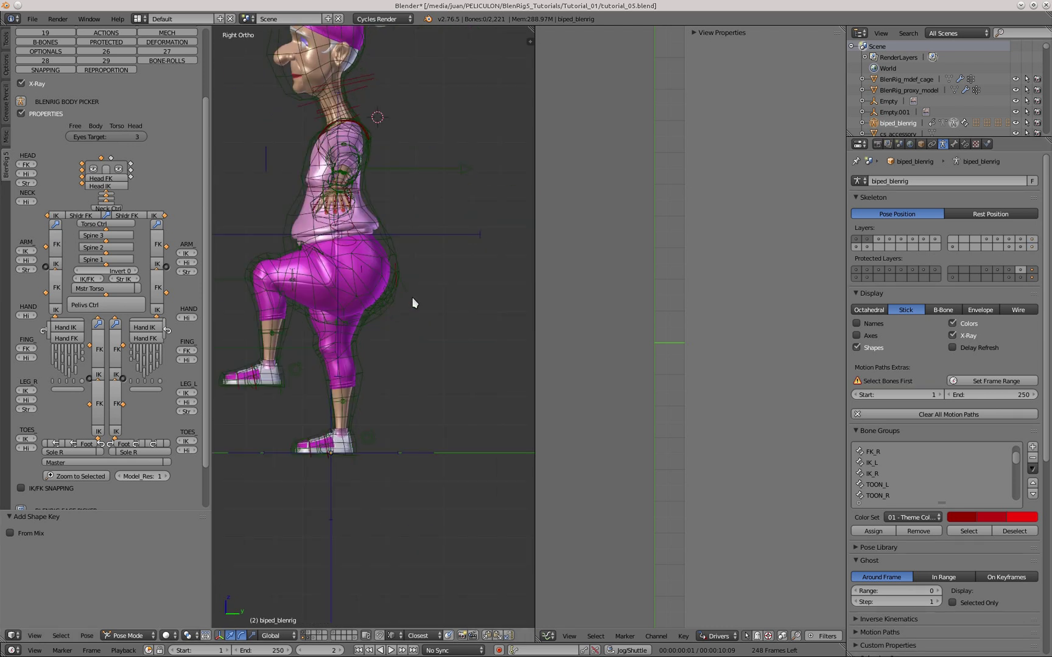
middle_click_drag(379, 310, 426, 321, "shift")
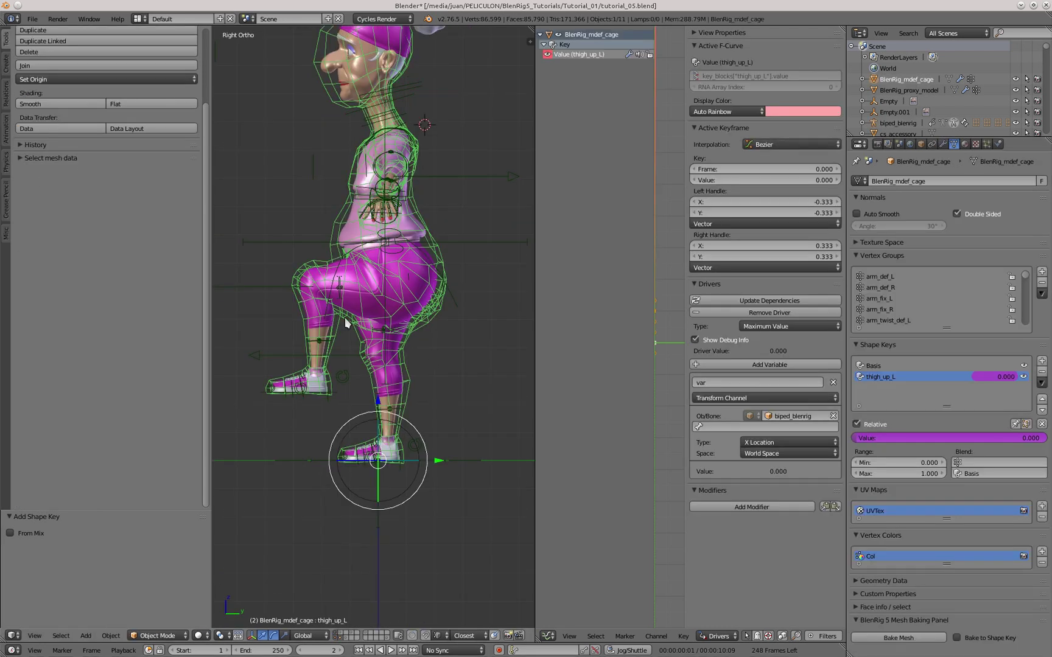
scroll(374, 316, "up", 4)
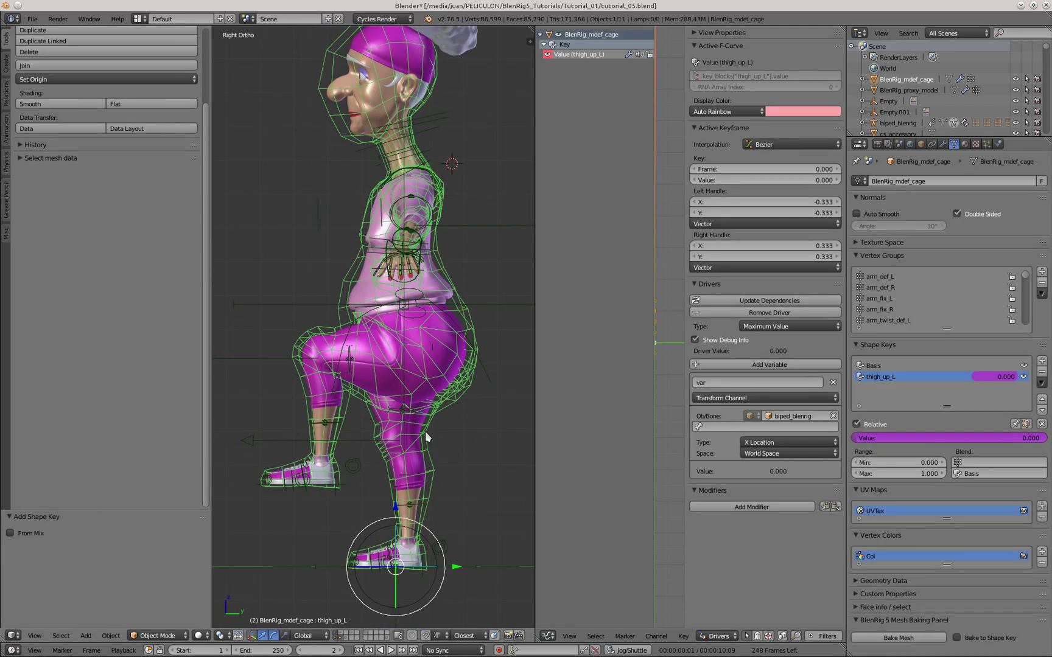
- Set the driver variable's bone to thigh_drv_L, its space to Local Space and its type to X Rotation
left_click(742, 428)
type("th")
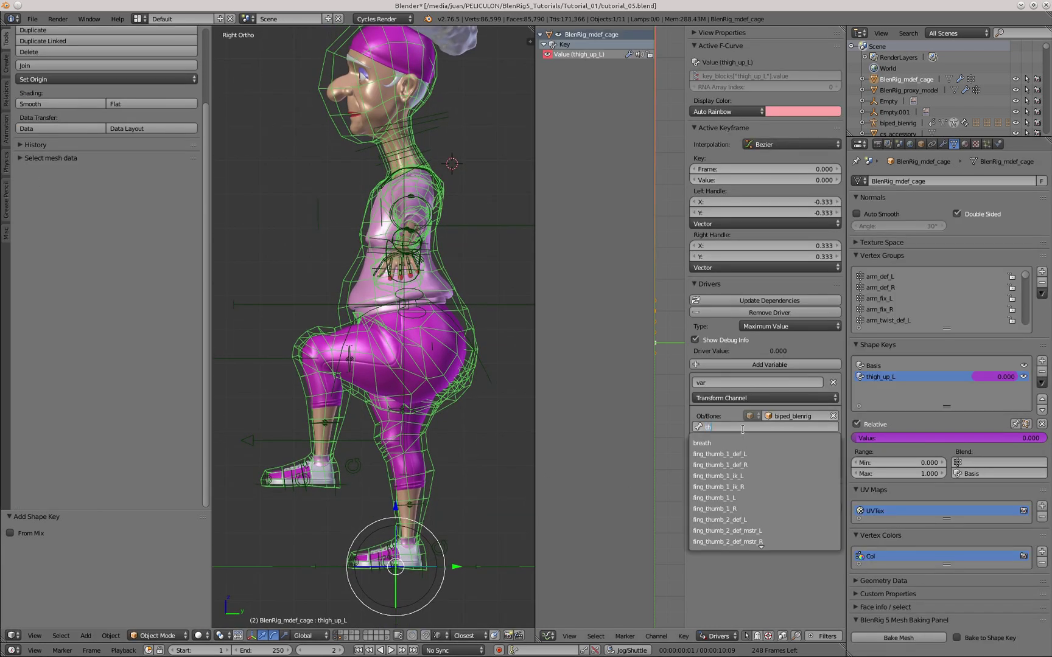
type("igh_dr")
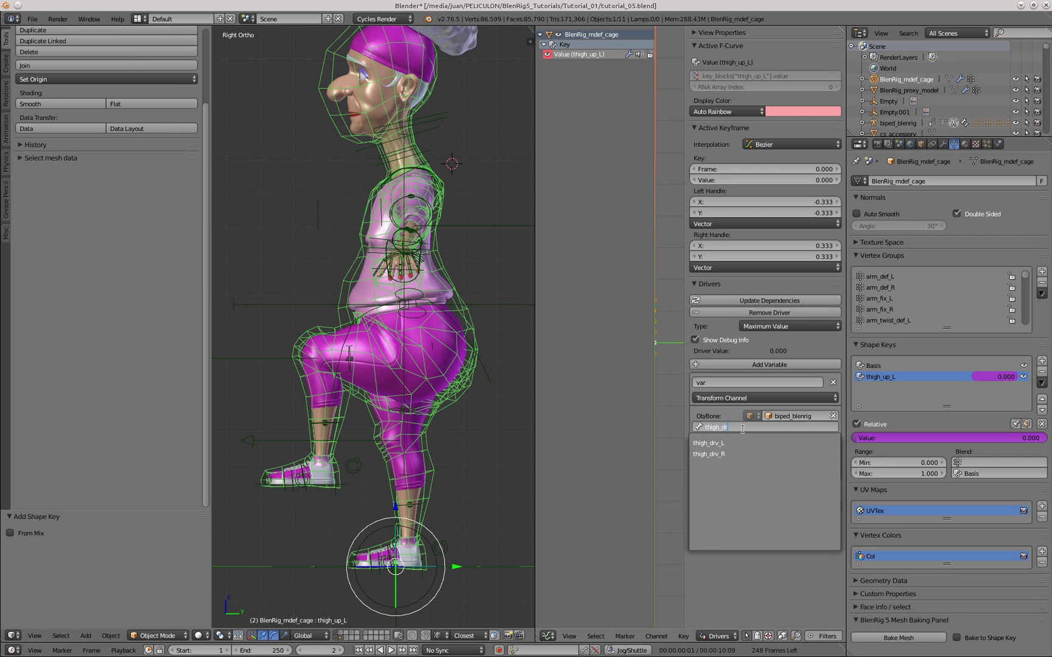
left_click(738, 443)
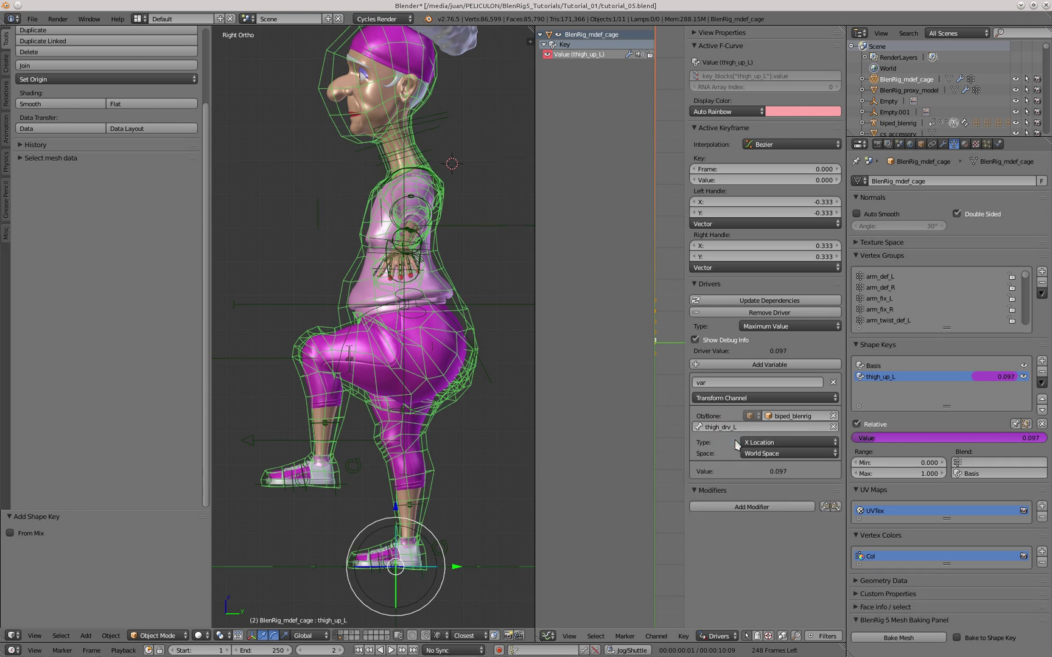
left_click(774, 455)
left_click(761, 418)
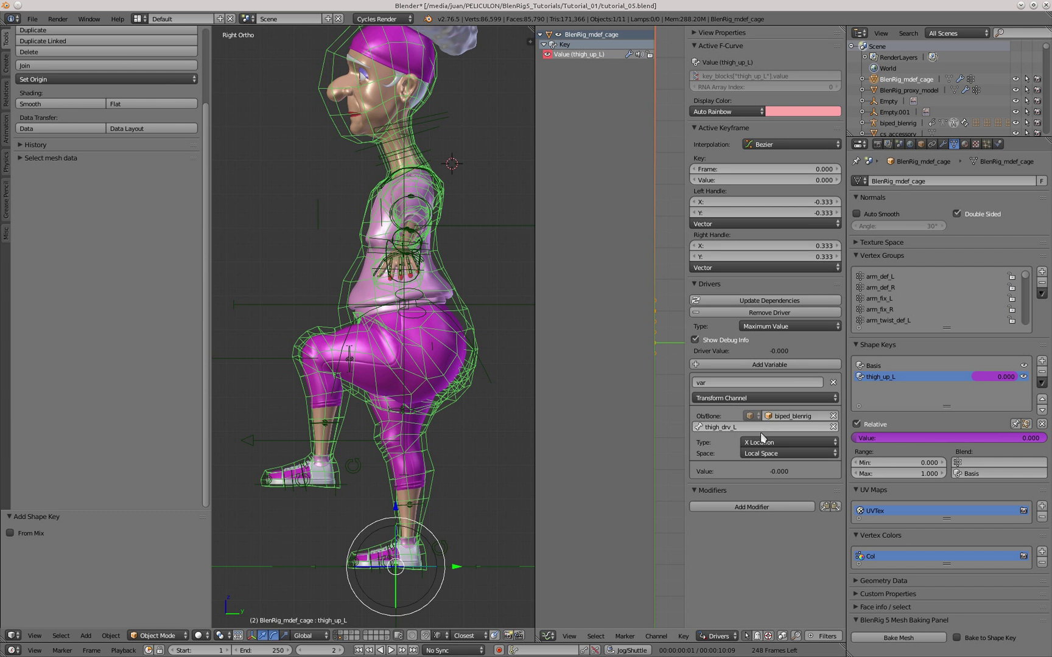
left_click(764, 442)
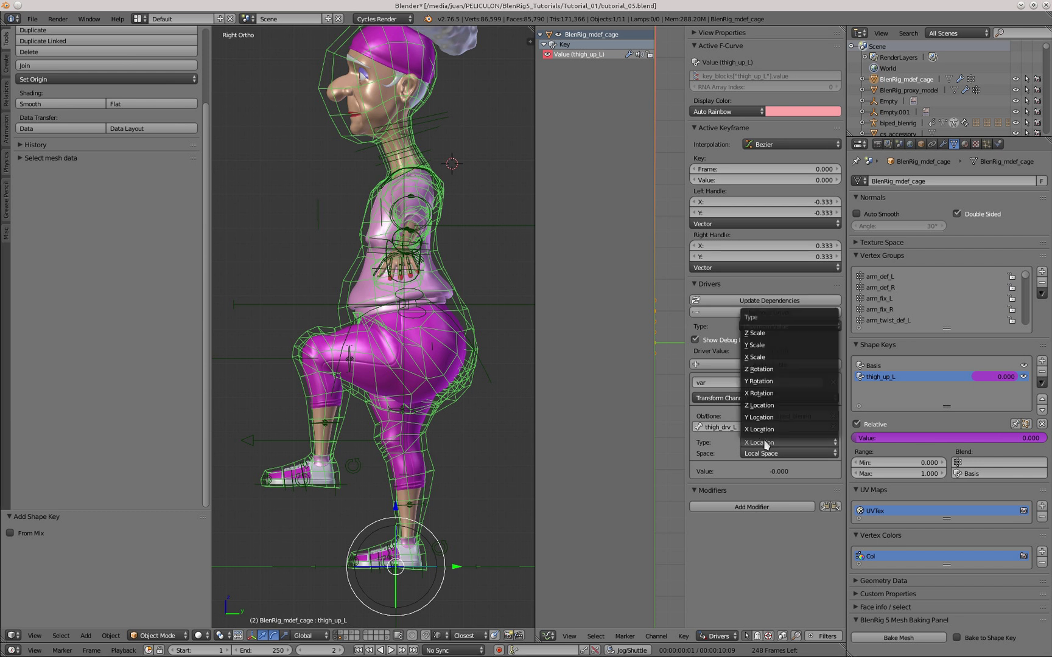
left_click(772, 393)
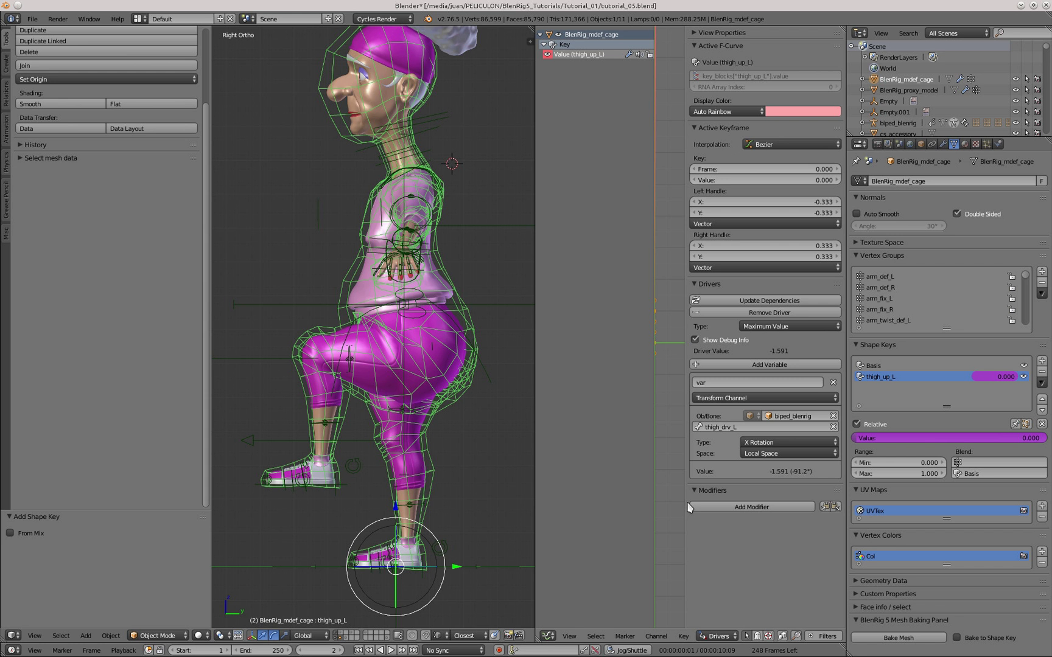
- Add a Generator modifier to the driver with an x coefficient of 1/-1.591 and update the driver's dependencies
left_click(745, 507)
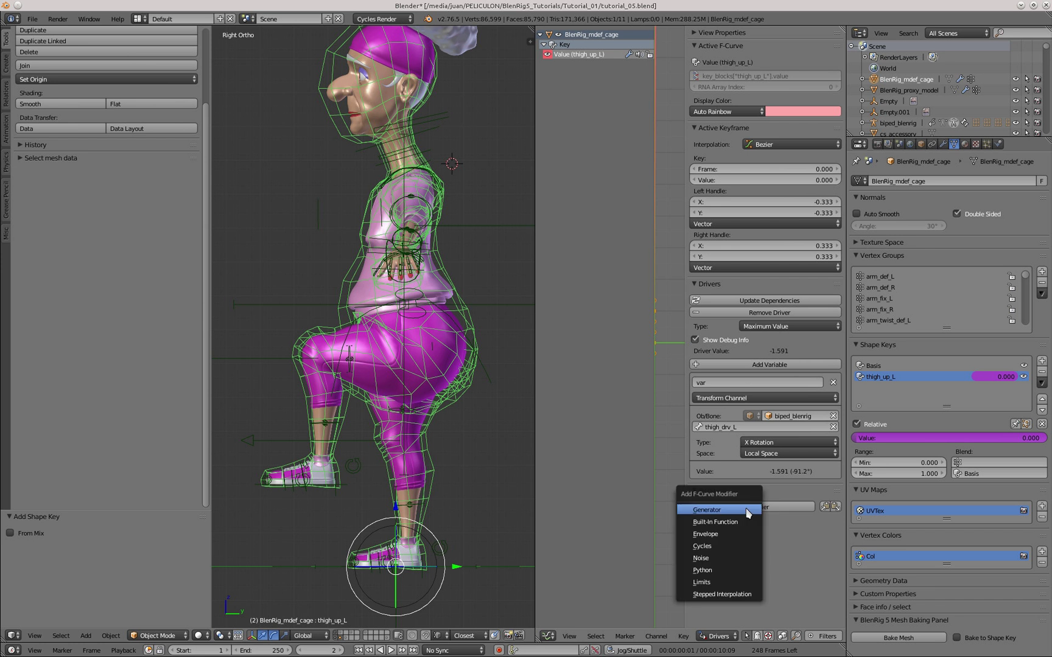
left_click(749, 511)
scroll(792, 371, "down", 1)
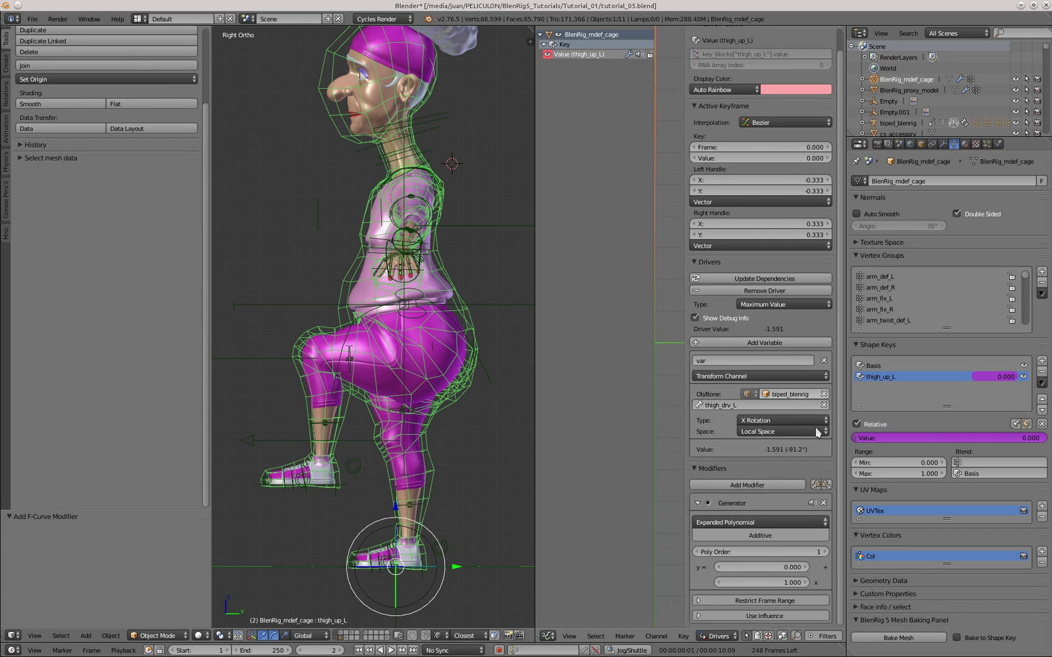
left_click(769, 584)
type("1/-1.591")
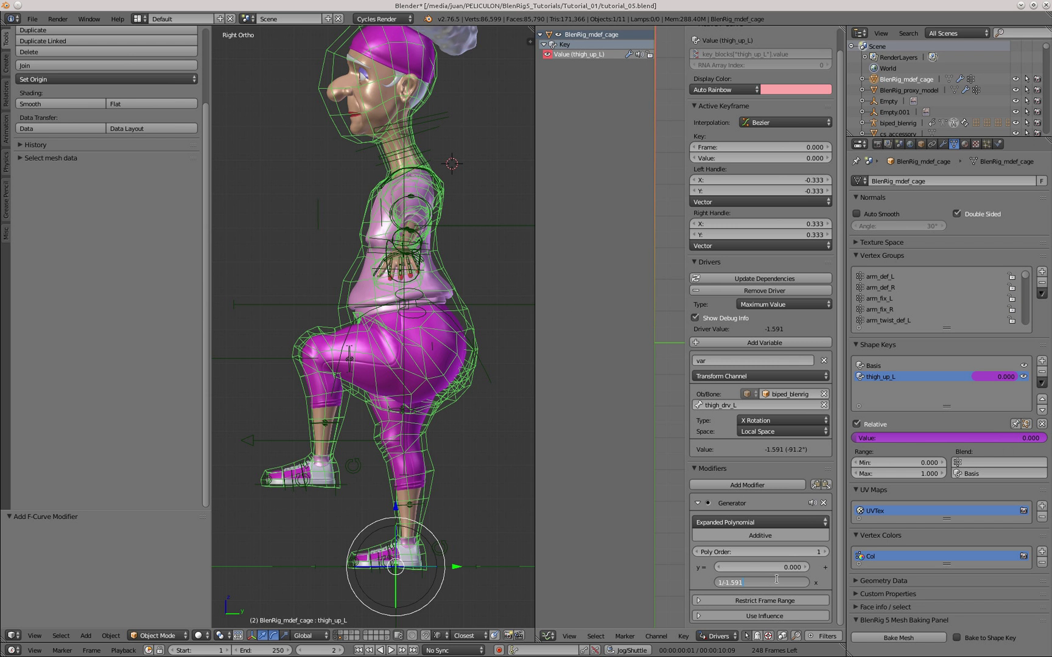
key("Return")
left_click(784, 281)
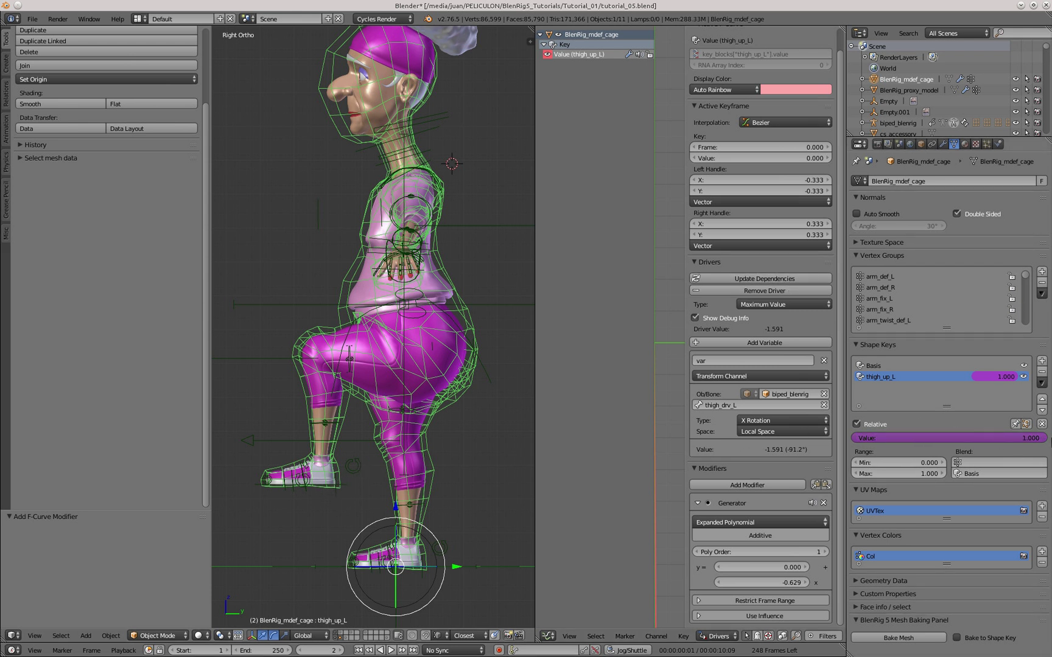
- Lower the left foot control by about 0.16 and reselect the cage to check the shape key's response
middle_click_drag(376, 329, 332, 428)
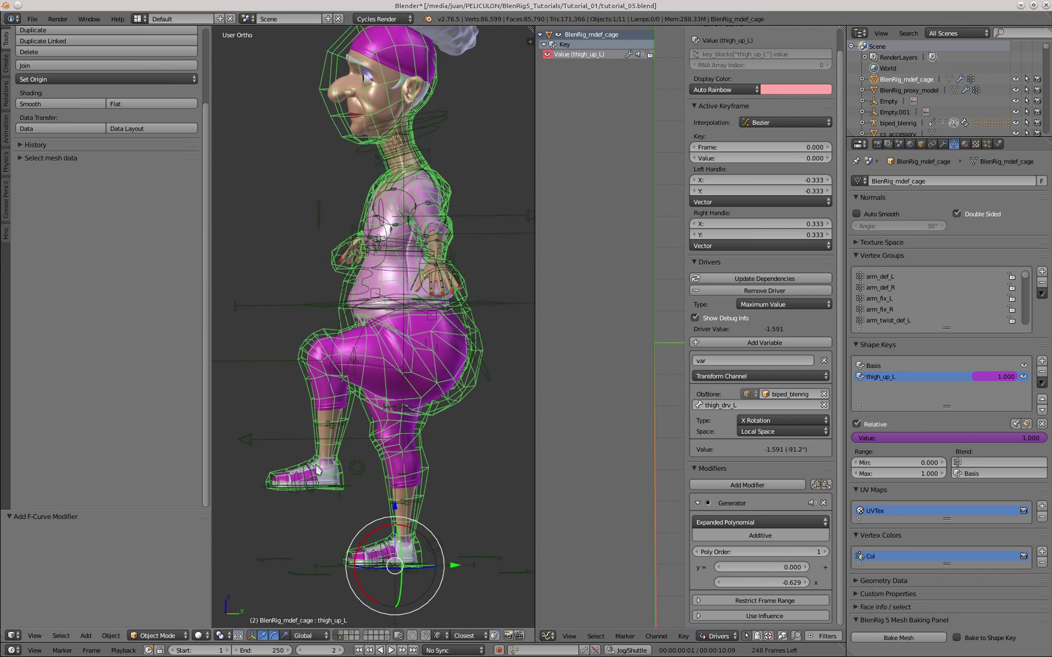
right_click(324, 490)
key("g")
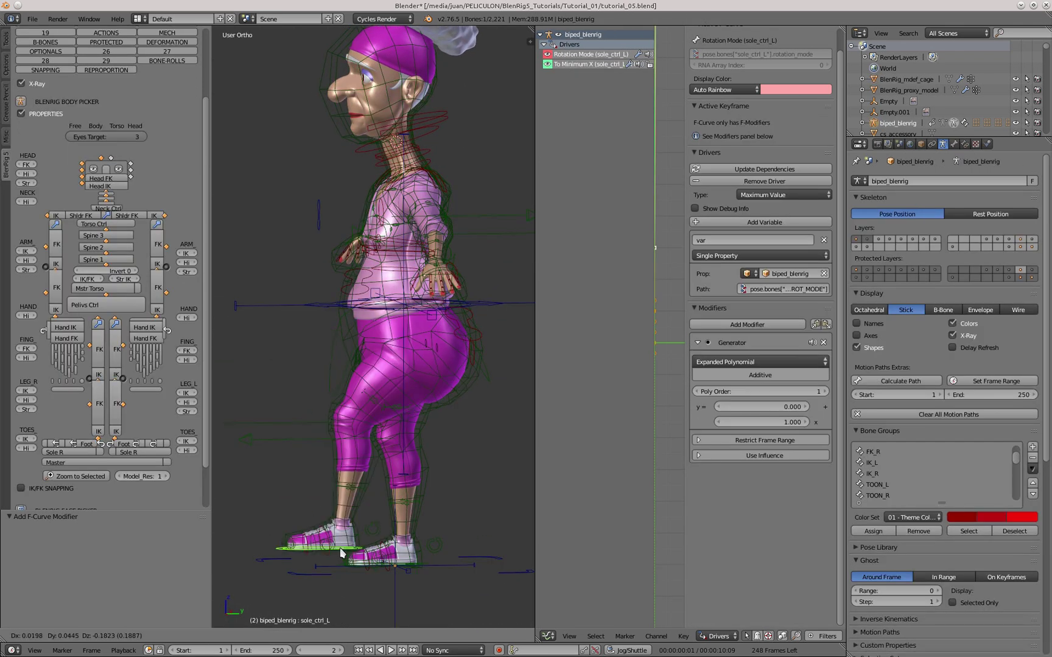
left_click(346, 539)
right_click(328, 399)
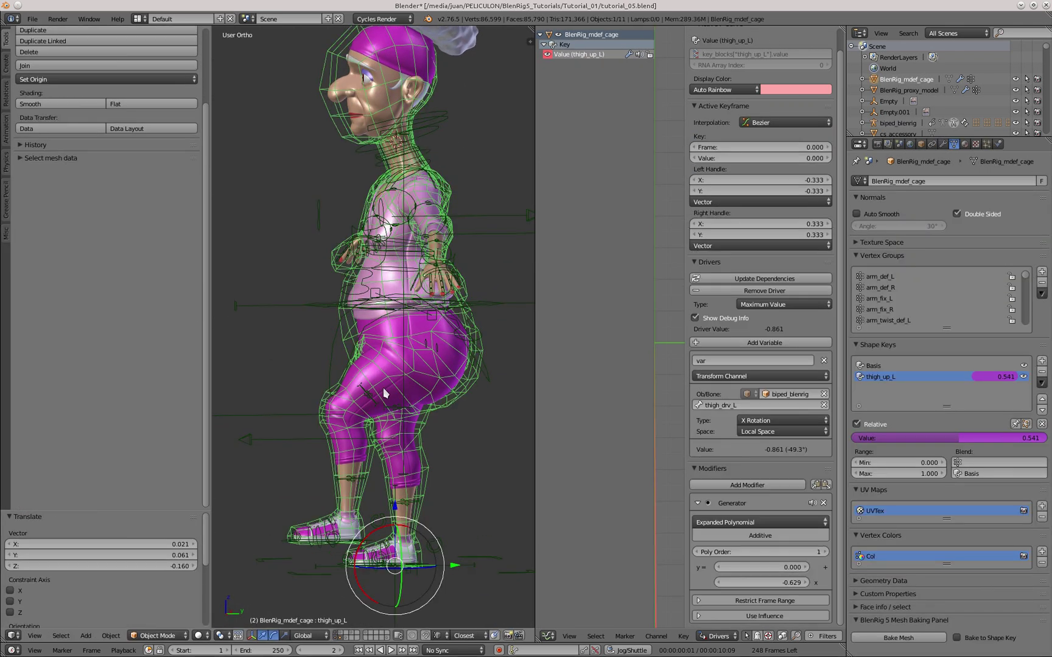
- Raise the left foot control by about 0.16 in side view and reselect the deform cage
right_click(358, 541)
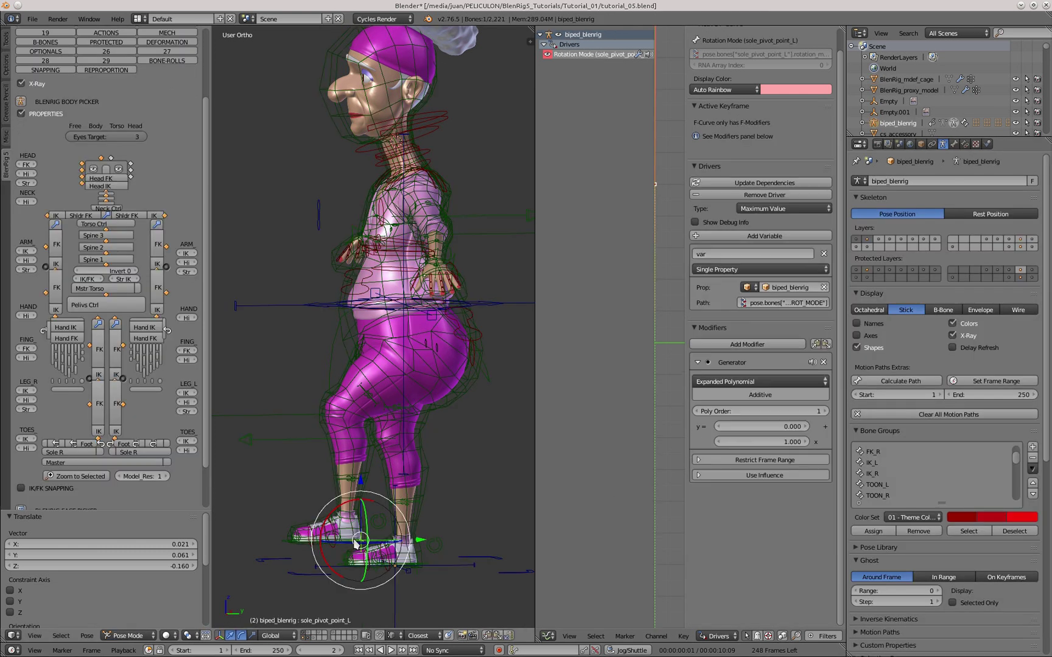
key("KP_3")
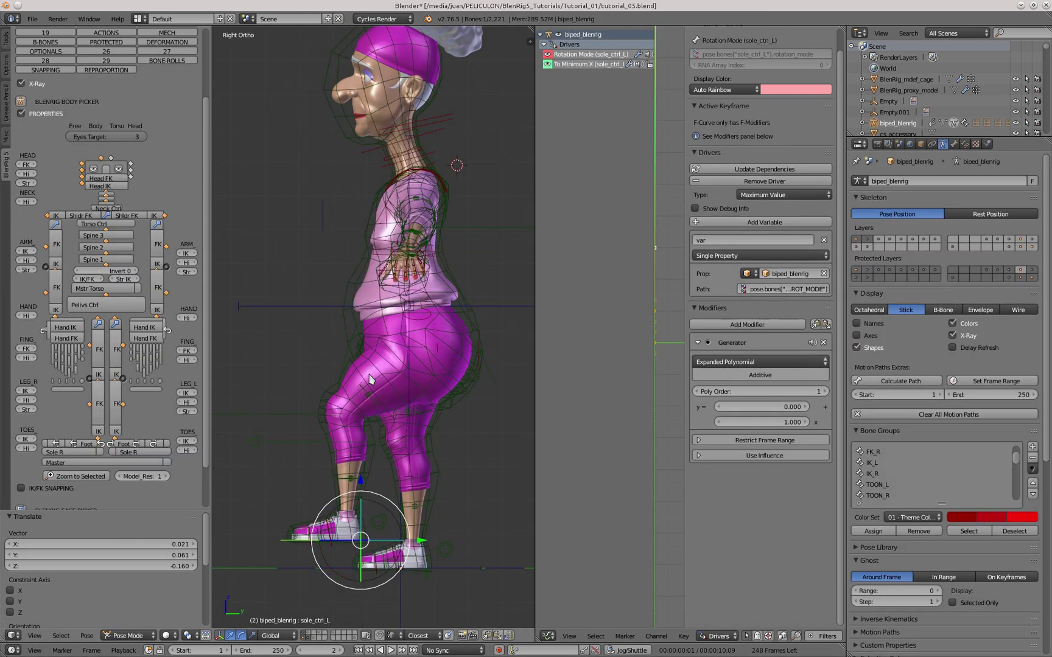
scroll(370, 379, "up", 2)
key("g")
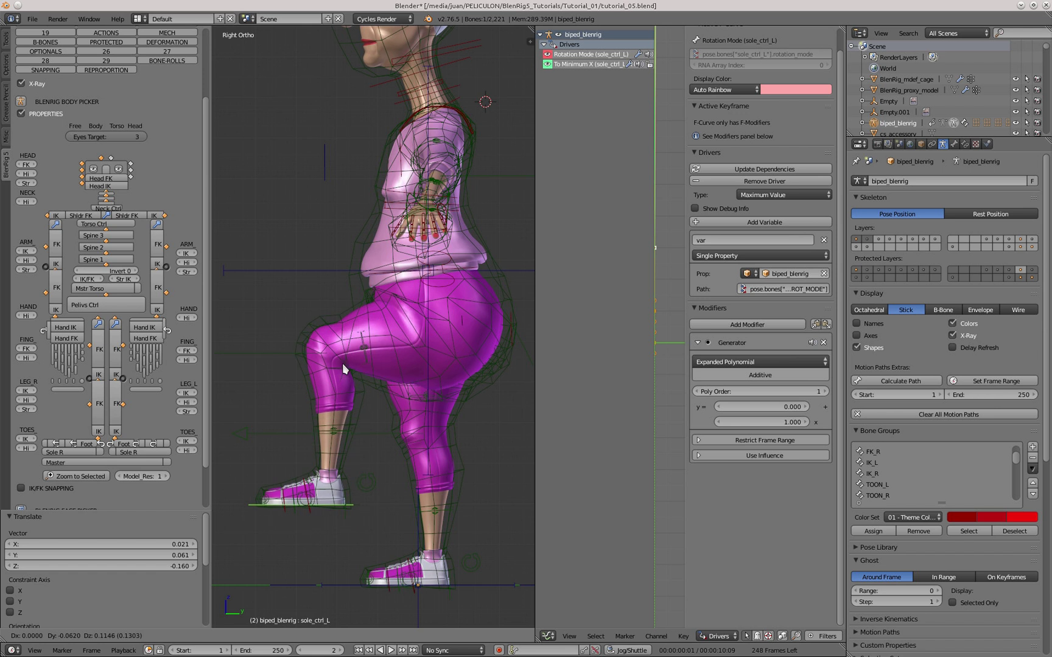
left_click(345, 361)
right_click(329, 299)
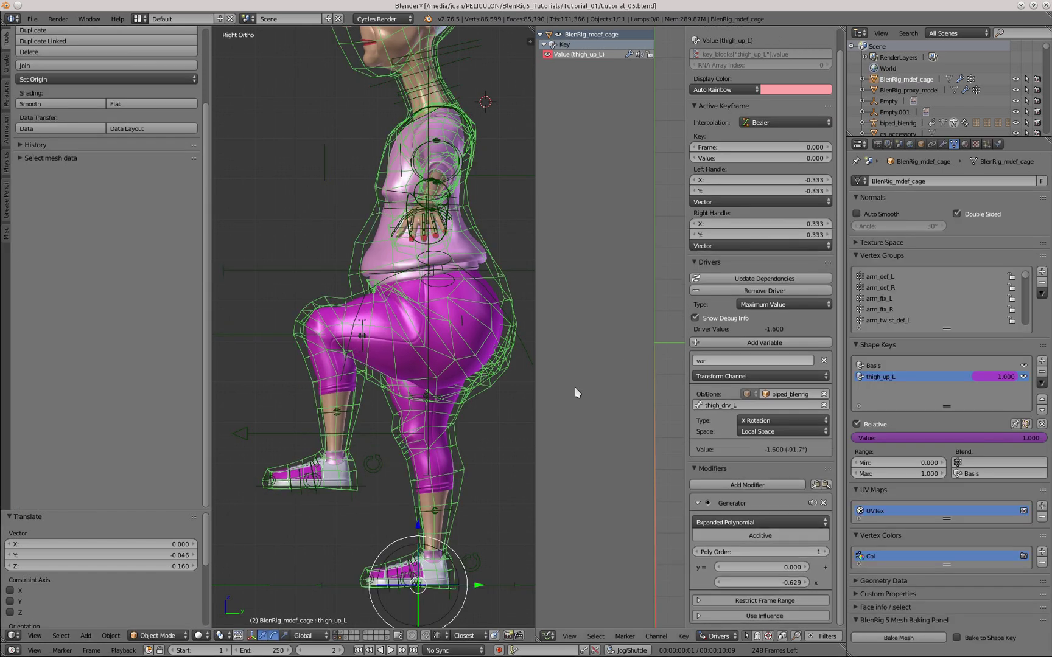
- Start editing the cage mesh and turn on the Armature modifier's edit mode and on-cage display
scroll(361, 304, "up", 2)
key("Tab")
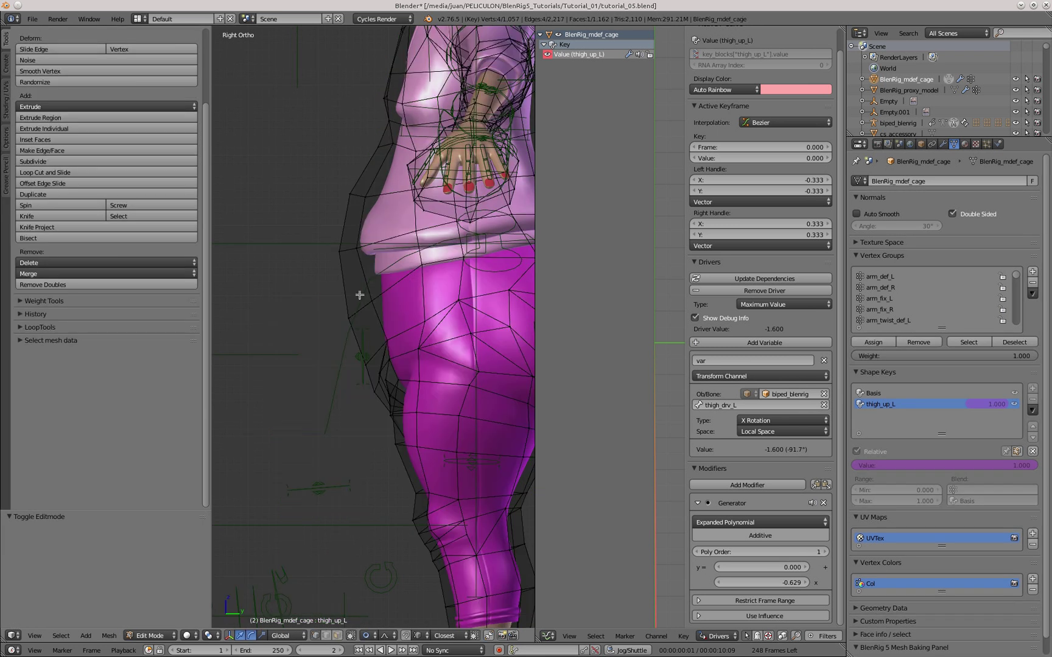
scroll(359, 296, "down", 4)
left_click(943, 144)
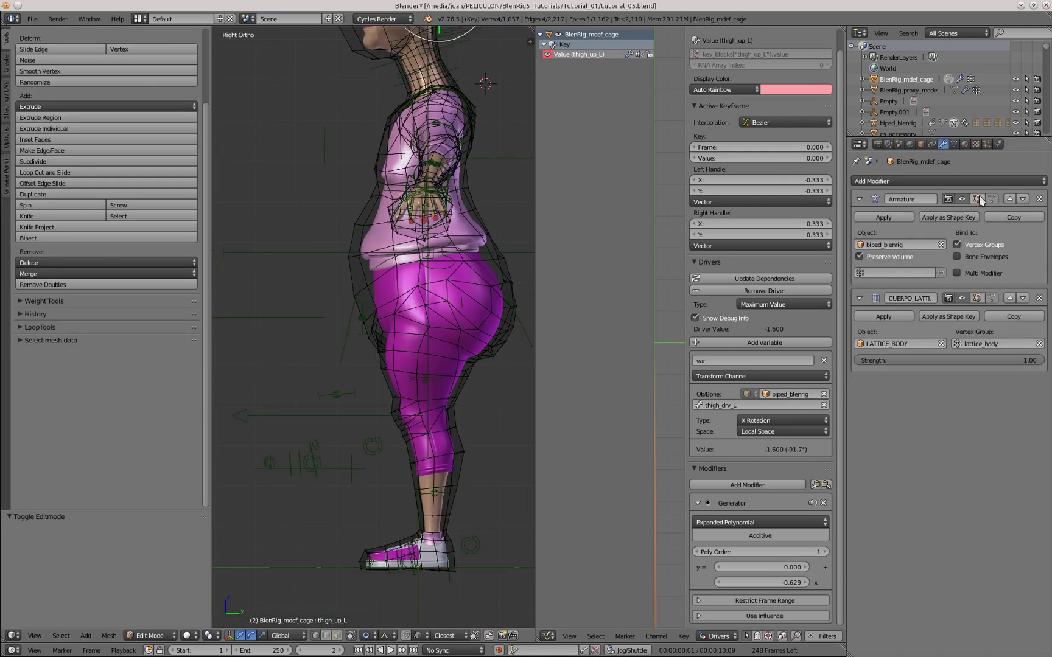
left_click(977, 199)
left_click(991, 200)
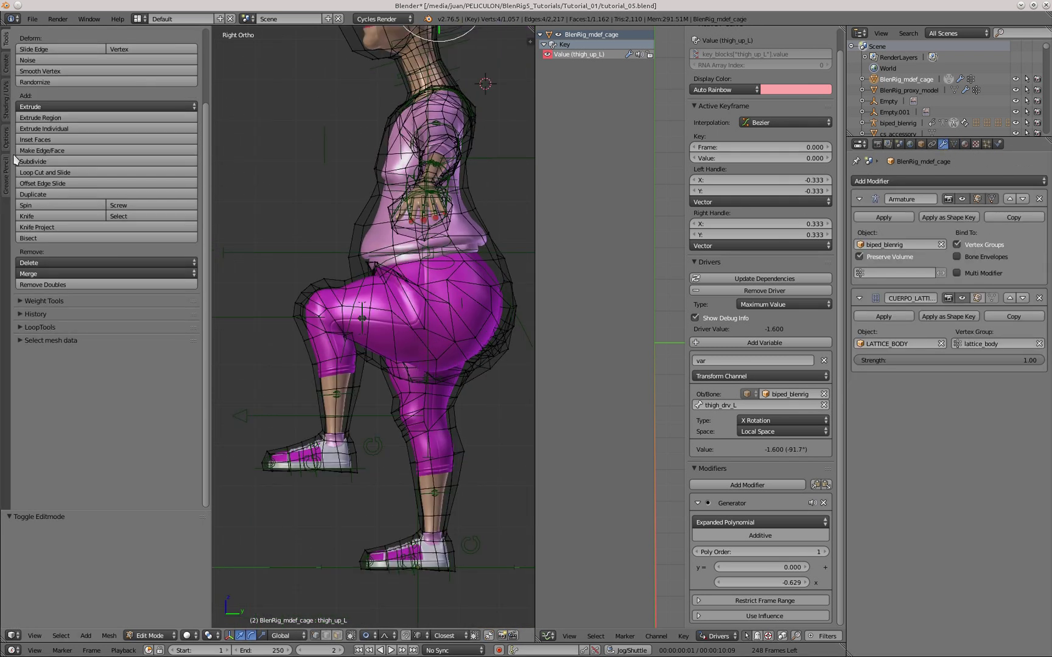
- Turn off X Mirror and proportional editing for sculpting the cage's thigh_up_L shape
left_click(6, 62)
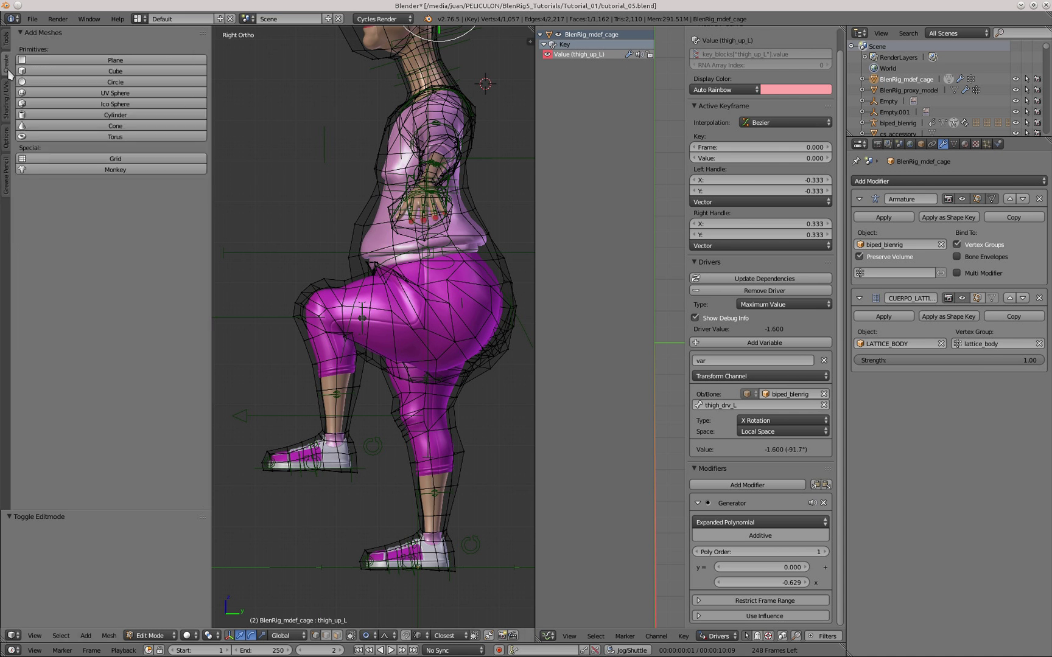
left_click(5, 136)
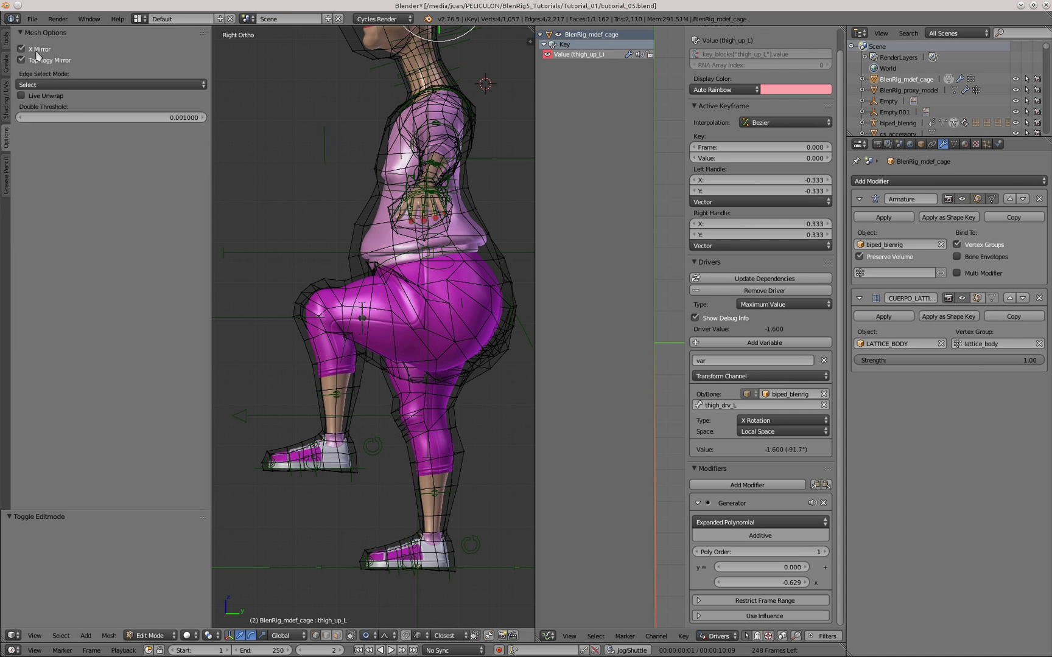
scroll(358, 276, "up", 10)
right_click(379, 255)
key("g")
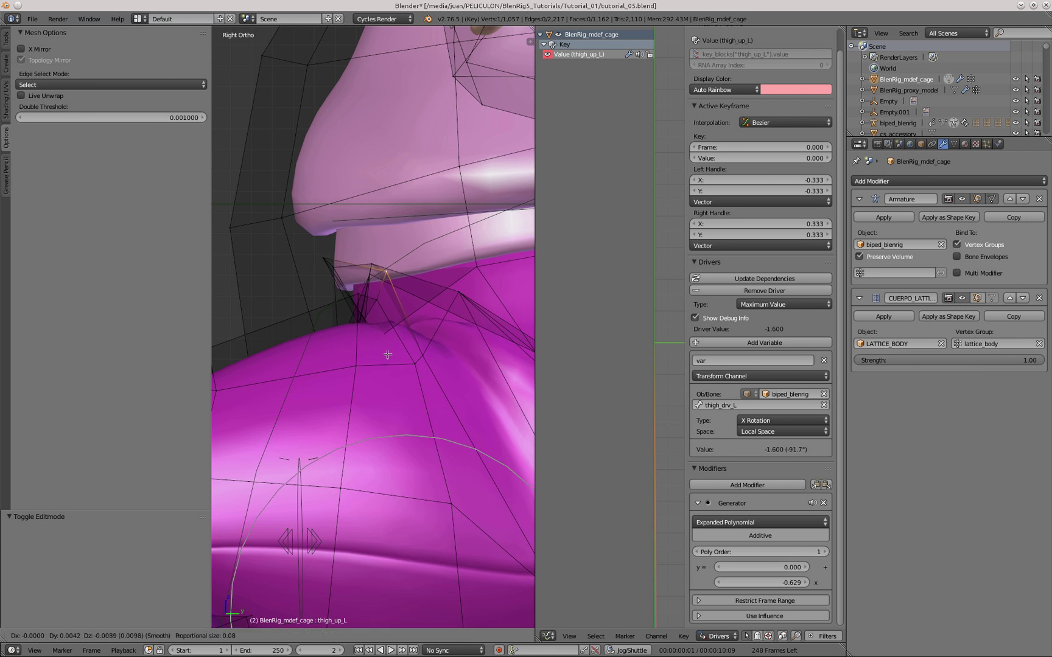
right_click(388, 354)
key("o")
- Pull the cage vertices at the front hip crease below the shirt hem forward, the last by about 0.027
key("g")
left_click(405, 399)
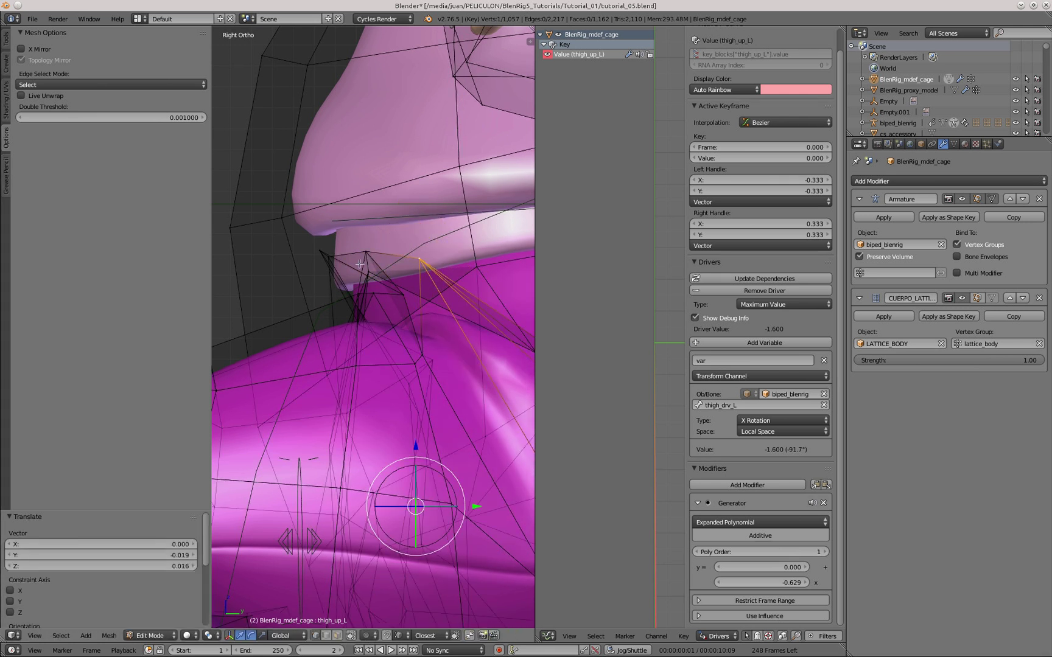
key("g")
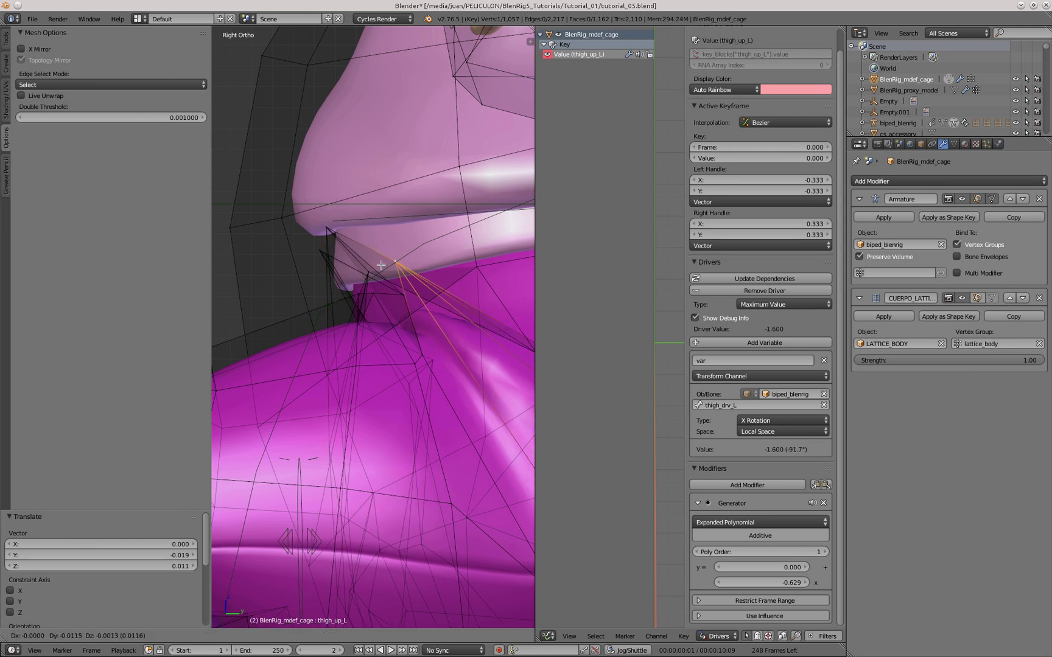
left_click(419, 365)
key("g")
right_click(421, 360)
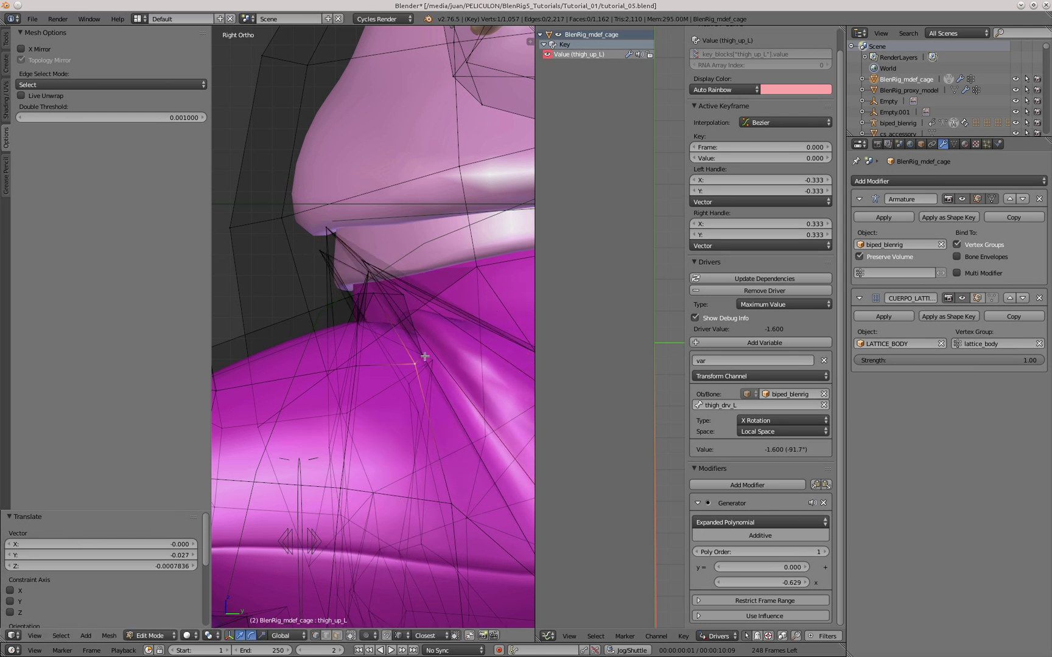
- Raise the cage vertex atop the raised thigh by about 0.023 and reposition its neighbour in the hip crease
right_click(424, 356)
scroll(425, 354, "up", 2)
key("g")
left_click(411, 283)
right_click(387, 250)
key("g")
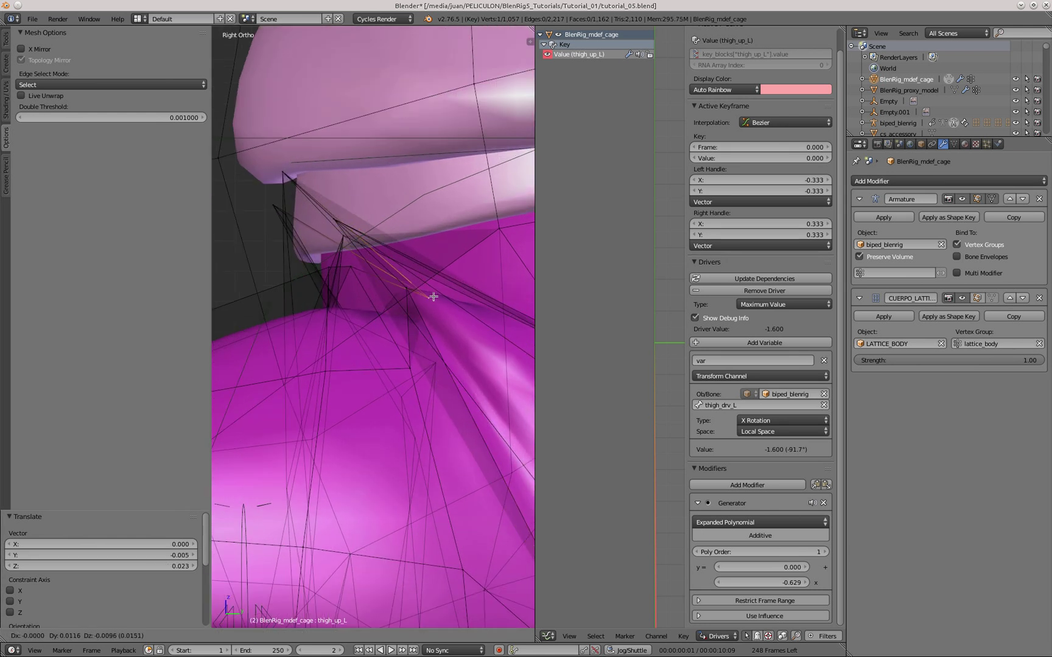
left_click(408, 268)
- From an angled view, move hip-crease cage geometry by about -0.012 in X, 0.008 in Y and -0.015 in Z
scroll(408, 268, "down", 4)
middle_click_drag(292, 280, 347, 328)
scroll(413, 318, "up", 3)
right_click(505, 228, "shift")
key("g")
left_click(483, 262)
- Raise the cage vertex below the raised thigh, at the supporting leg's front, by about 0.020 in Z and -0.003 in Y
middle_click_drag(483, 262, 453, 352)
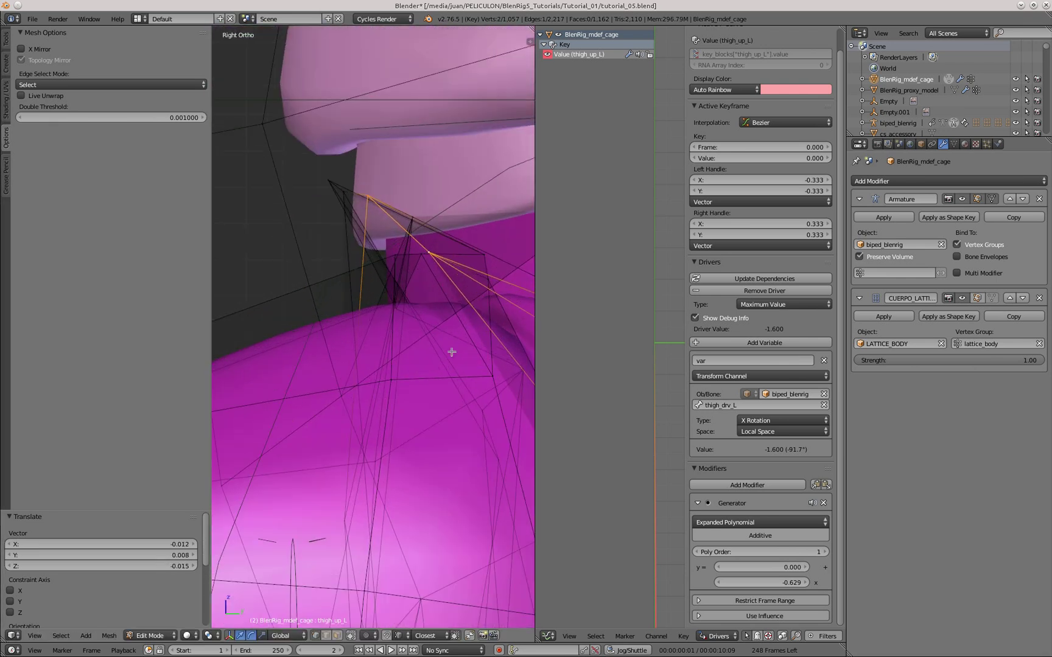
scroll(452, 352, "down", 6)
scroll(452, 389, "up", 3)
middle_click_drag(487, 487, 378, 397, "shift")
right_click(378, 397)
middle_click_drag(487, 341, 425, 394)
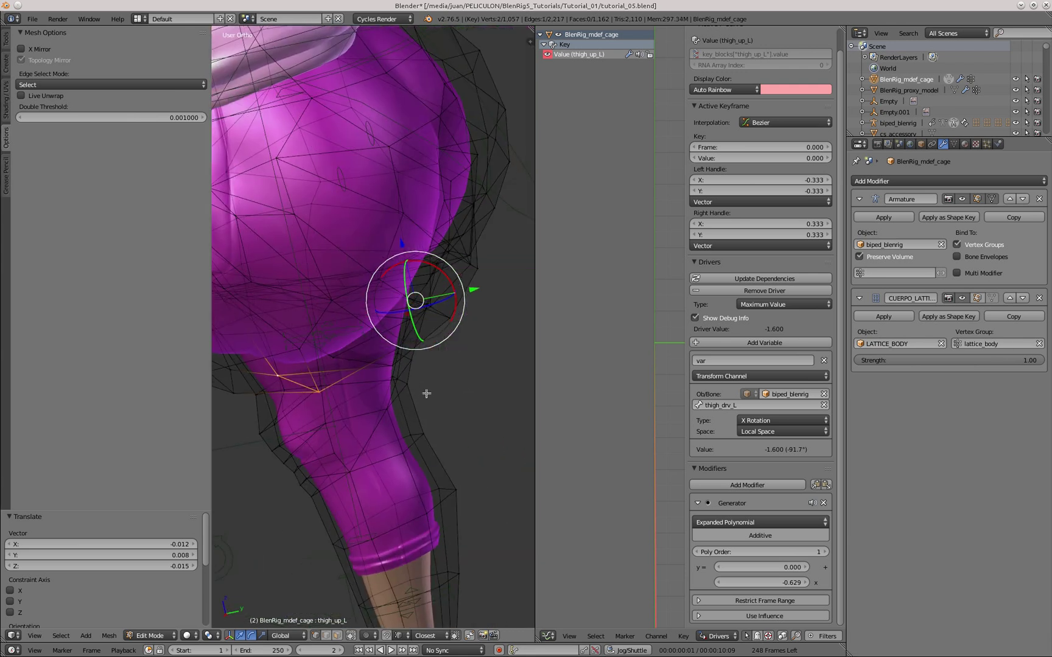
key("KP_3")
scroll(425, 394, "down", 3)
right_click(352, 343, "shift")
middle_click_drag(352, 343, 387, 352, "shift")
scroll(396, 350, "up", 3)
scroll(359, 406, "down", 1)
key("g")
left_click(358, 389)
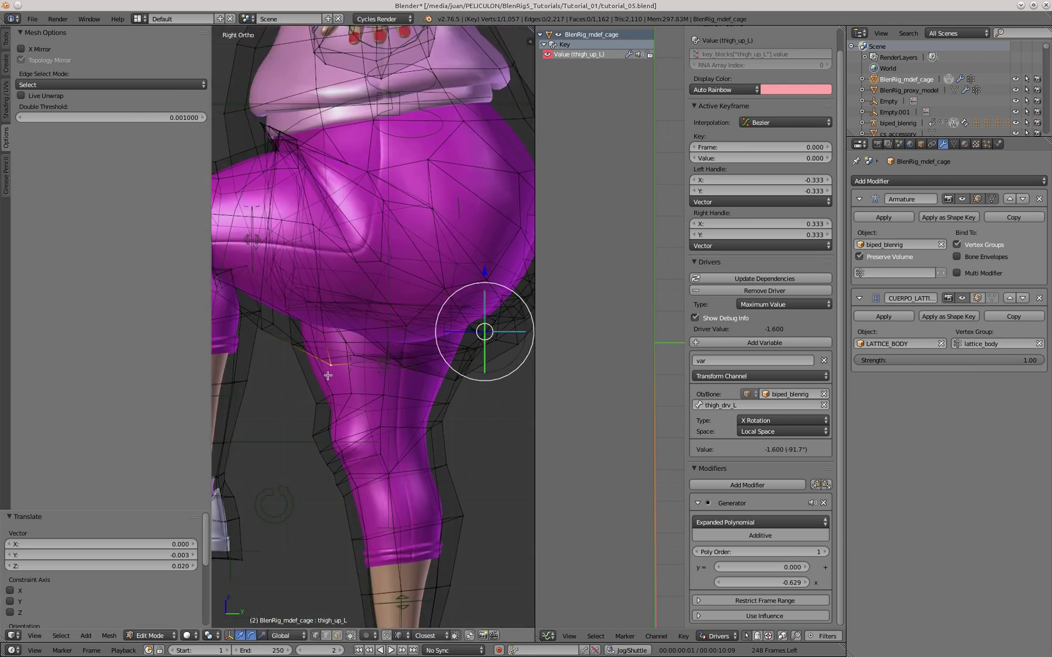
- Nudge the cage vertex under the raised thigh slightly up and forward, and leave Edit Mode
right_click(331, 367)
key("g")
left_click(326, 356)
scroll(424, 310, "down", 3)
middle_click_drag(424, 311, 446, 315)
key("KP_3")
key("Tab")
- Clear the left foot controller's location and lift the foot forward and up again to test the hip correction
right_click(287, 455)
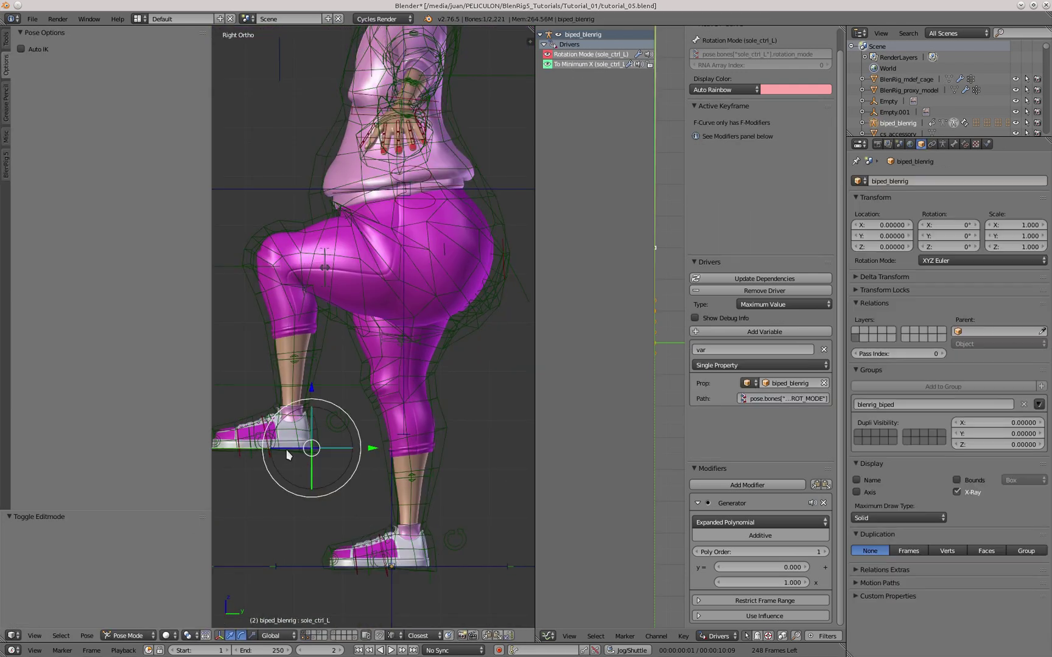
middle_click_drag(286, 454, 307, 469)
key("alt+g")
key("KP_3")
middle_click_drag(400, 514, 393, 542, "shift")
key("g")
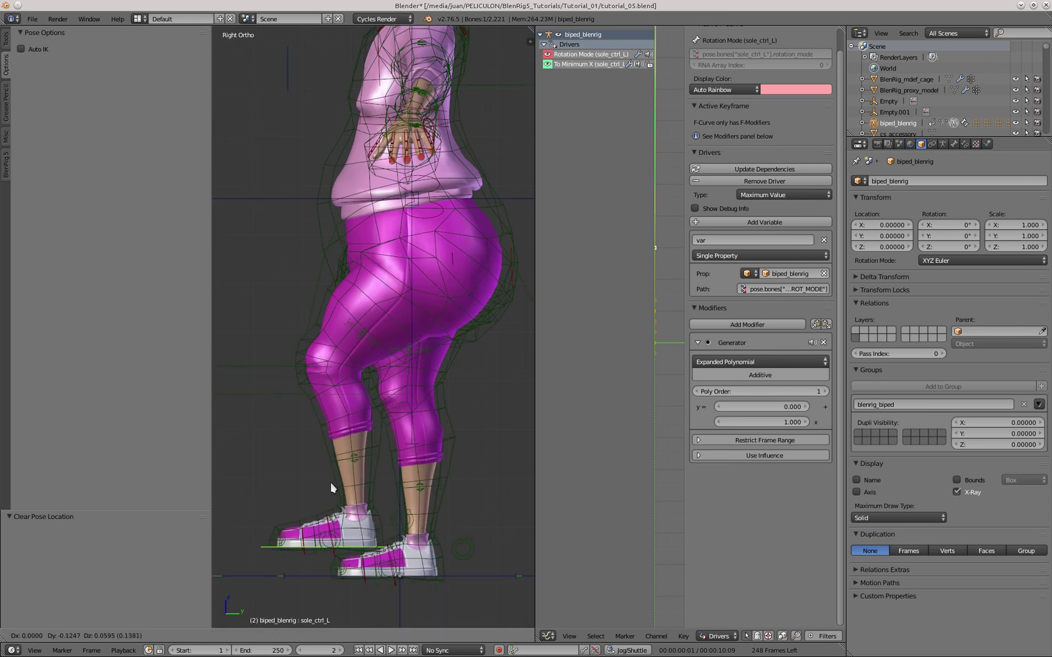
left_click(285, 434)
scroll(352, 258, "up", 3)
scroll(352, 258, "down", 1)
key("g")
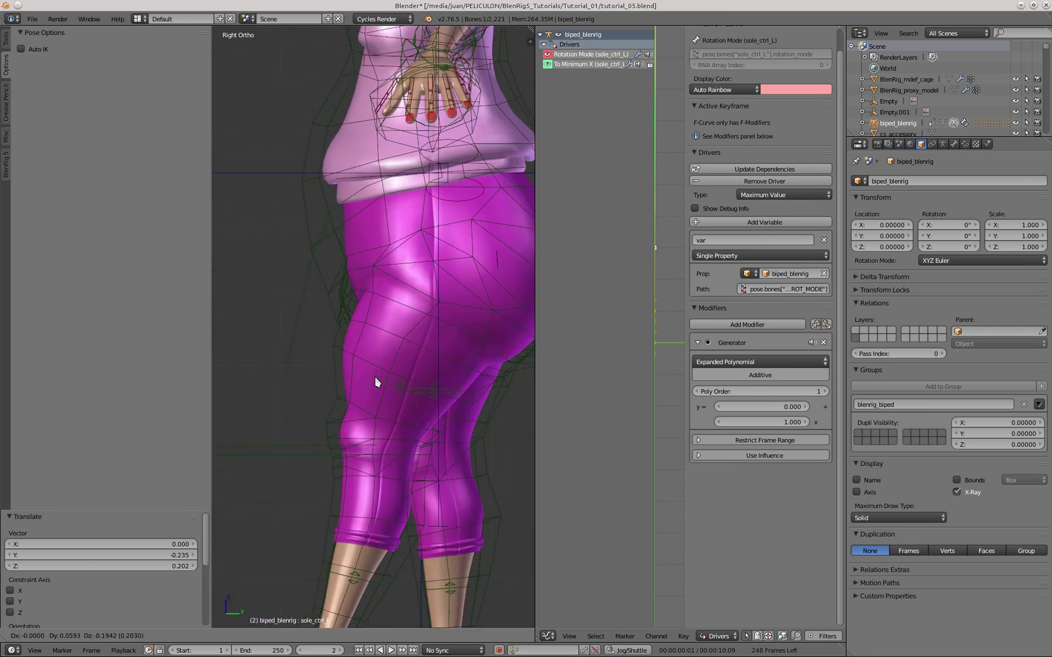
left_click(300, 246)
- Show the deform cage's shape keys and hide the cage in the viewport
right_click(300, 246)
left_click(953, 144)
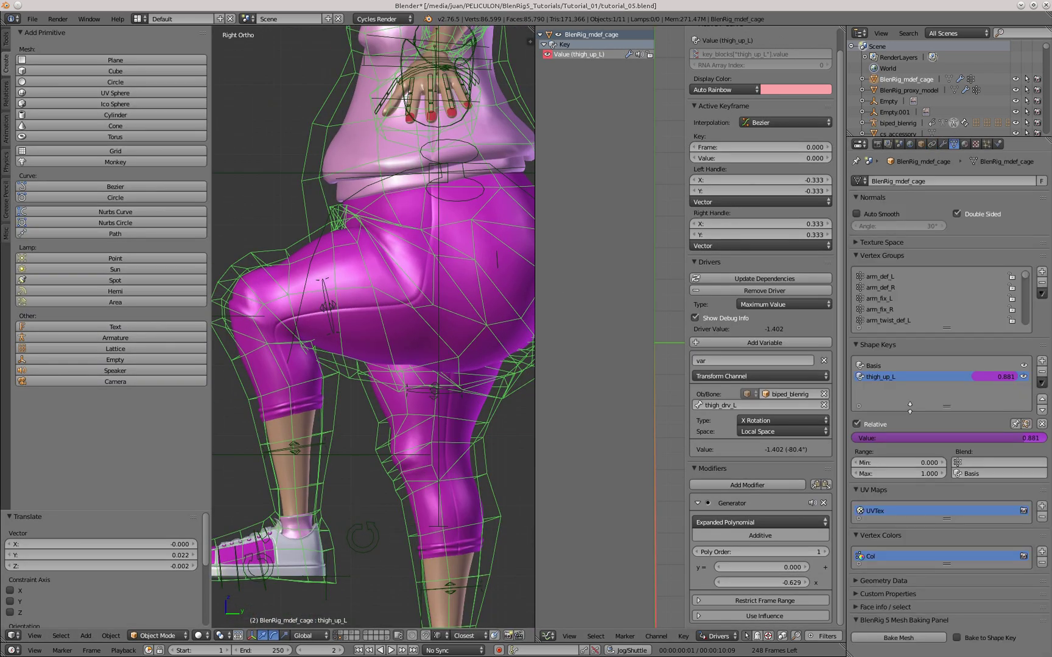
scroll(295, 484, "down", 2)
key("h")
- Swing the left foot controller around to check the hip deformation without the cage, and clear its location
middle_click_drag(310, 369, 332, 359)
right_click(331, 498)
key("KP_3")
key("g")
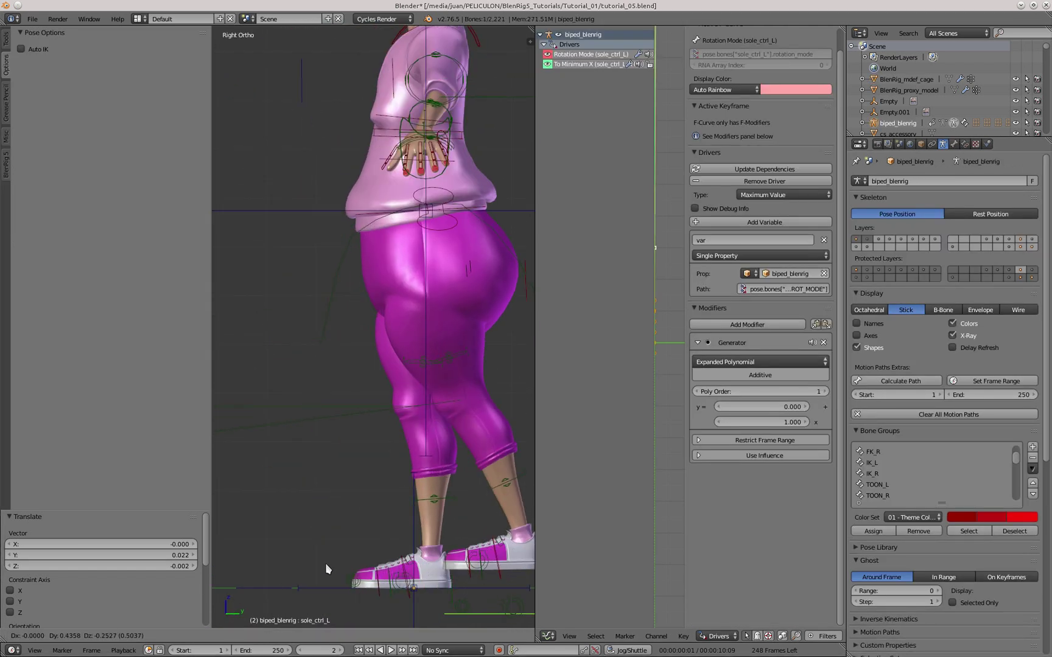
left_click(402, 447)
scroll(374, 411, "down", 2)
key("alt+g")
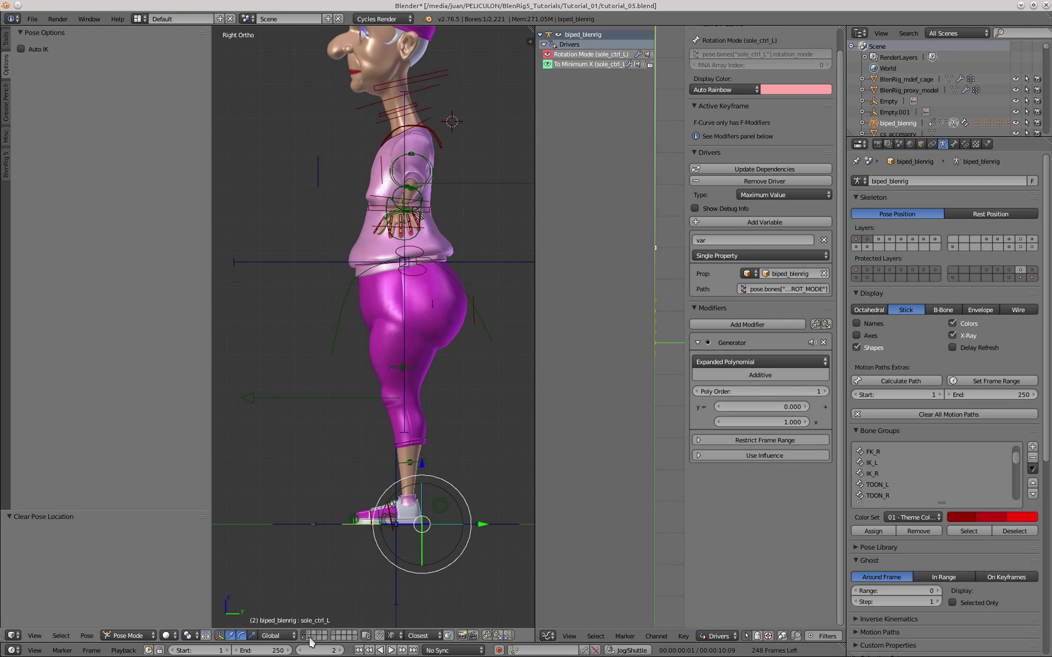
- Redisplay and select the deform cage, and pin its thigh_up_L shape key at full effect in the viewport
key("ctrl+Tab")
right_click(353, 316)
key("KP_1")
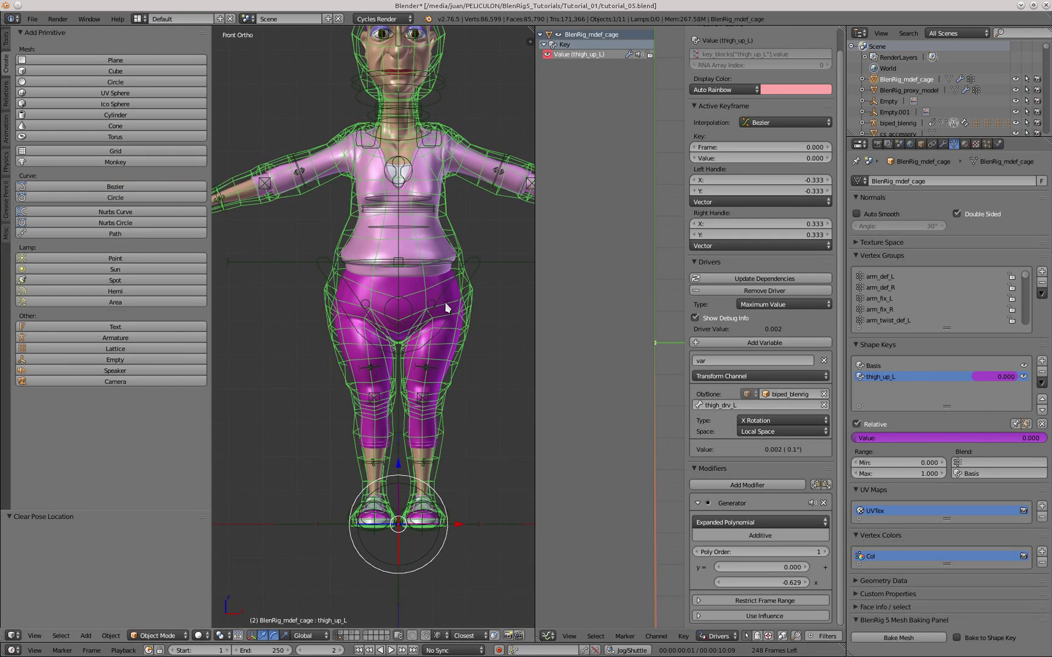
left_click(1015, 425)
middle_click_drag(442, 351, 382, 344)
scroll(382, 345, "up", 1)
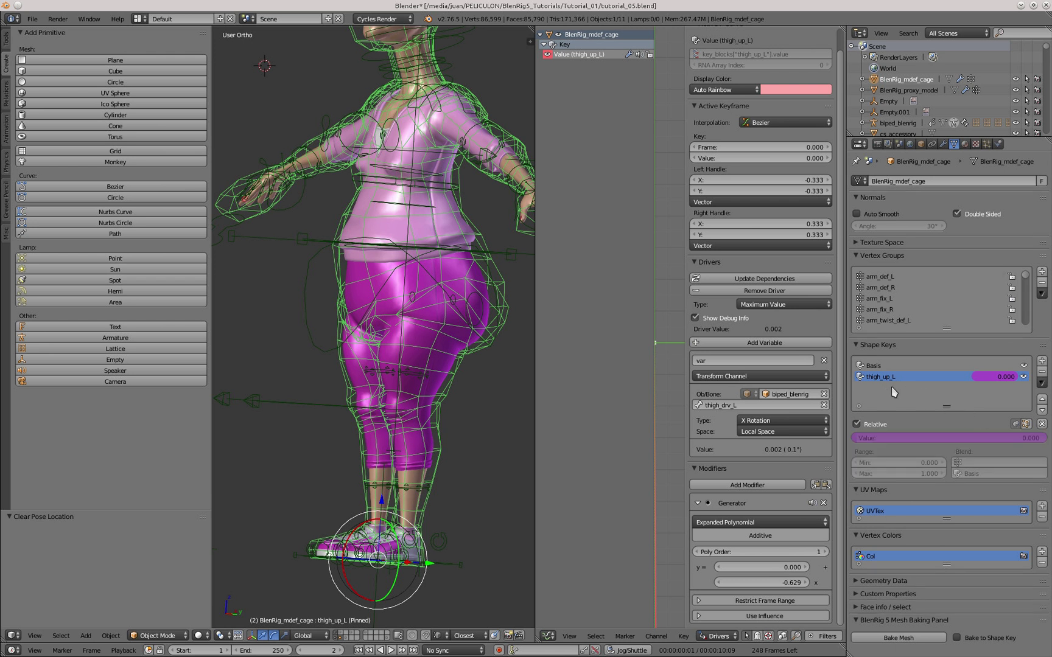
- Create a new shape key from the current mix and name it thigh_up_R
left_click(1041, 383)
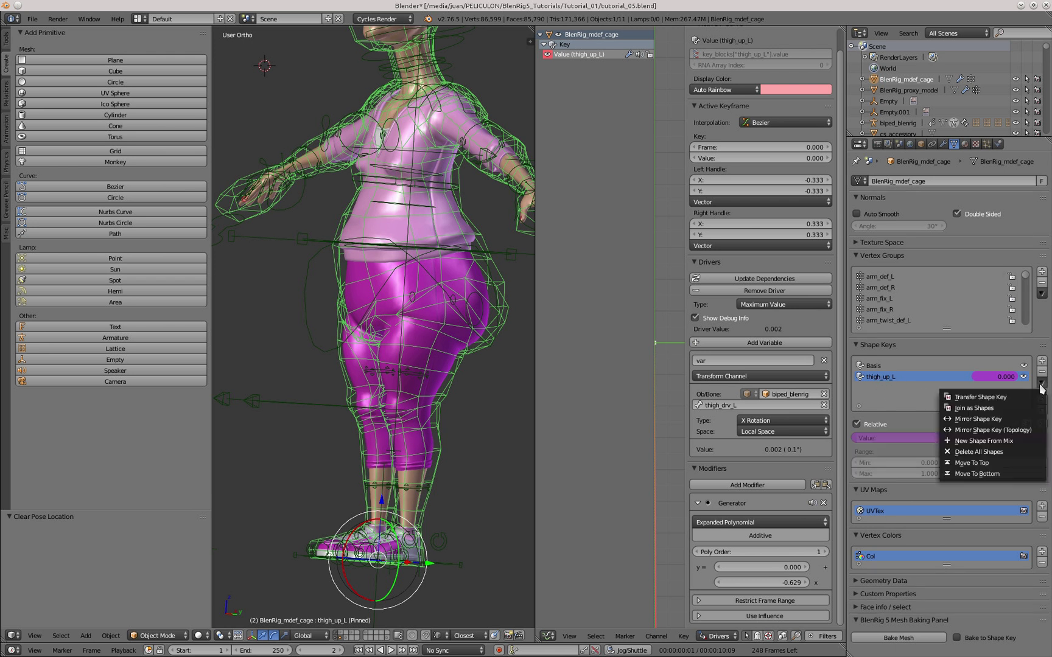
left_click(1031, 384)
left_click(1042, 383)
left_click(1011, 441)
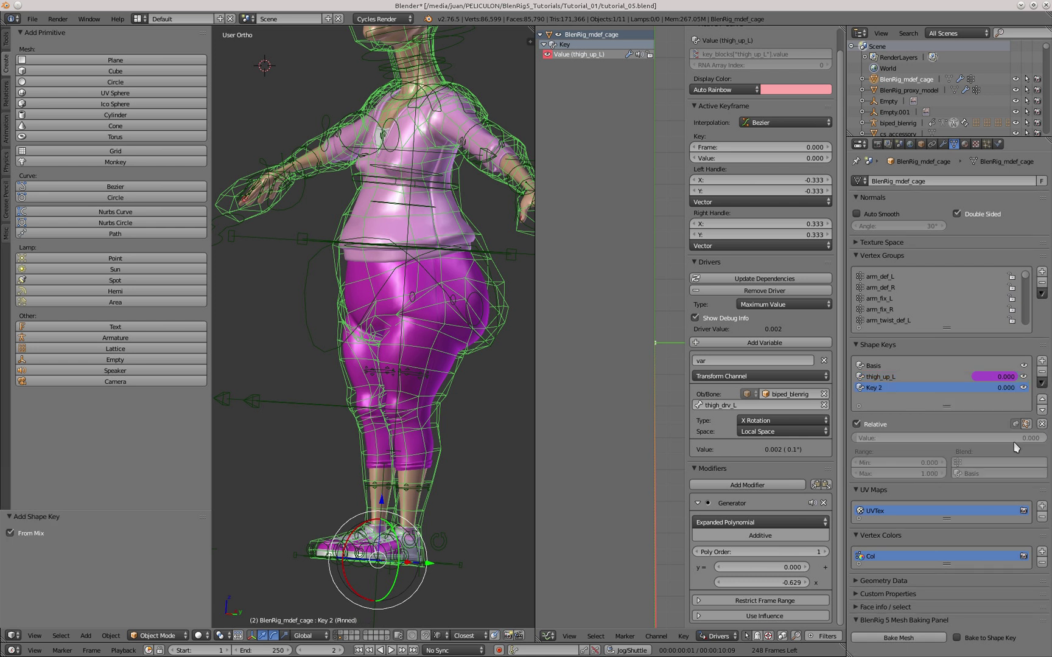
double_click(876, 388)
type("thigh_up_R")
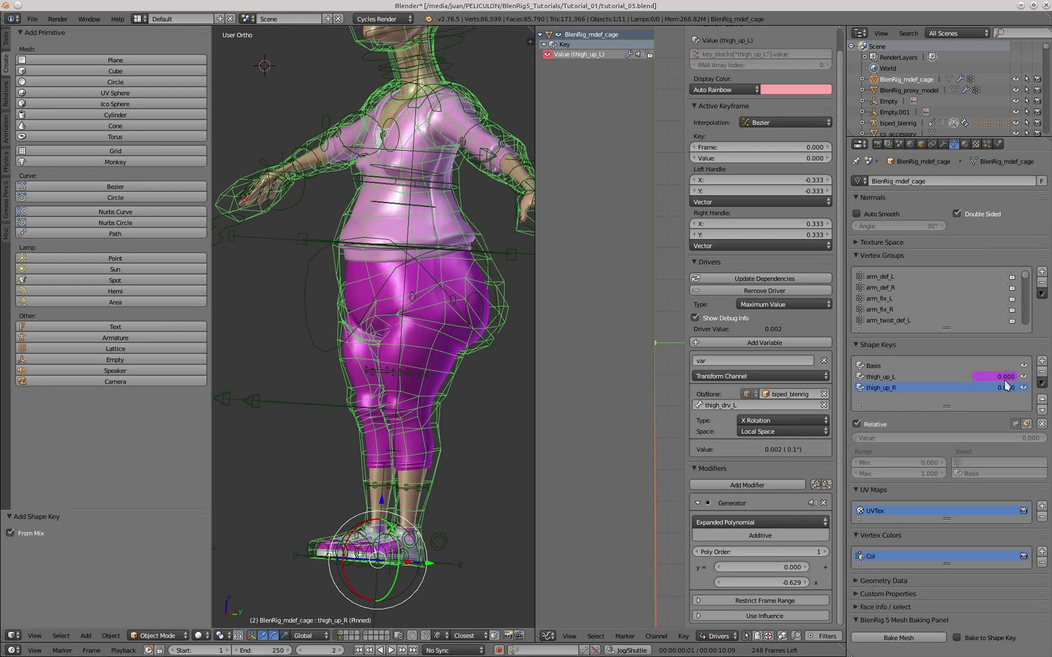
- Mirror the thigh_up_R shape key using topology, and unpin the shape key display
left_click(1041, 383)
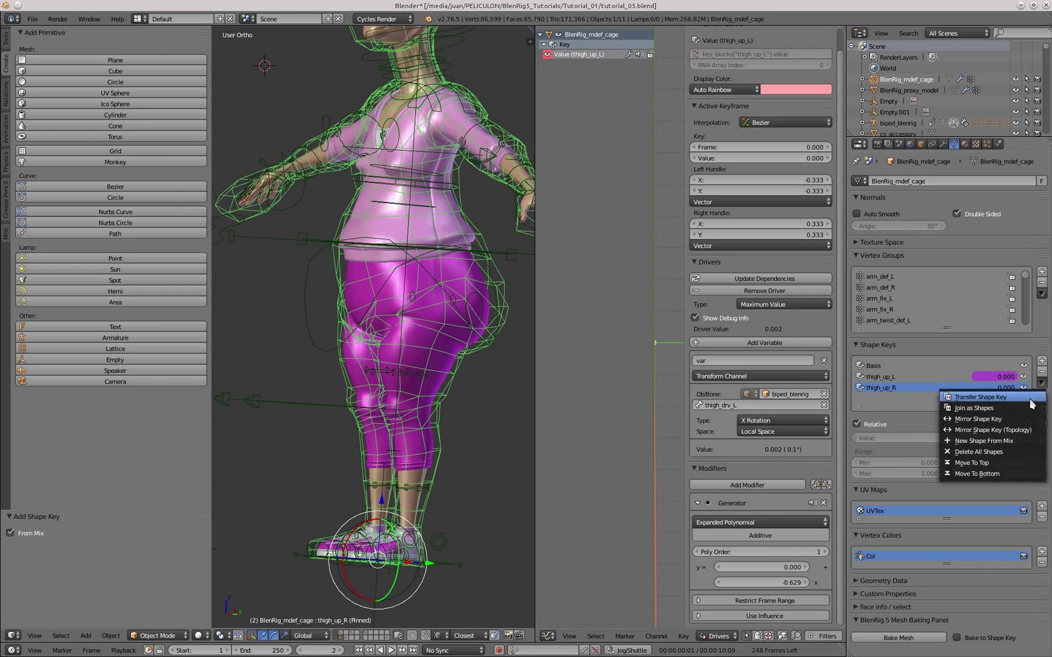
left_click(1023, 433)
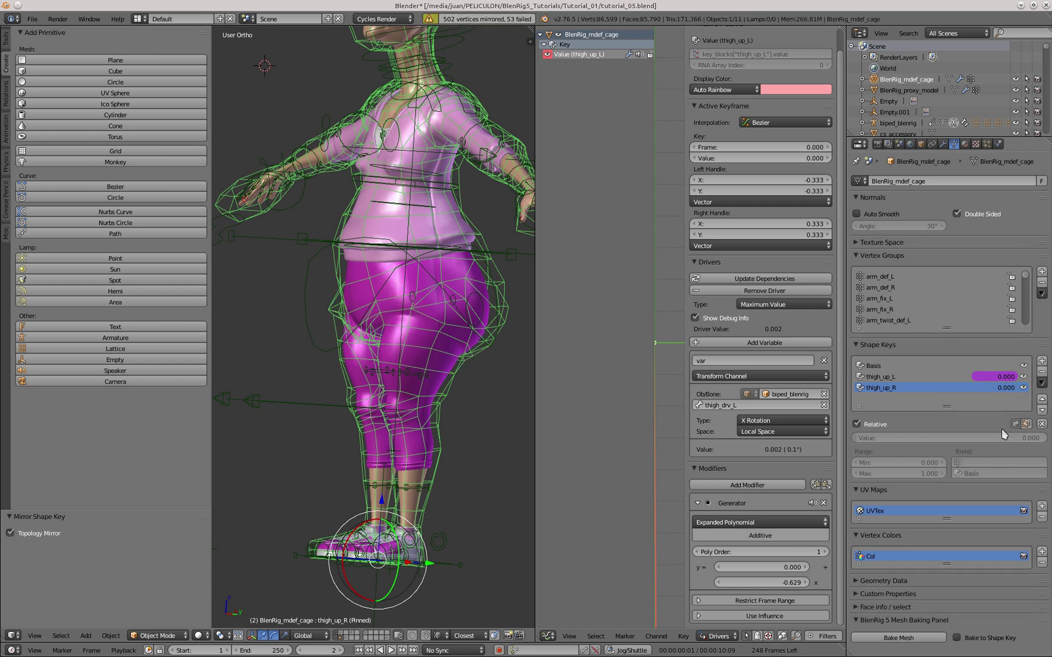
mouse_move(370, 294)
middle_mouse_down()
mouse_move(420, 207)
mouse_move(367, 312)
middle_mouse_up()
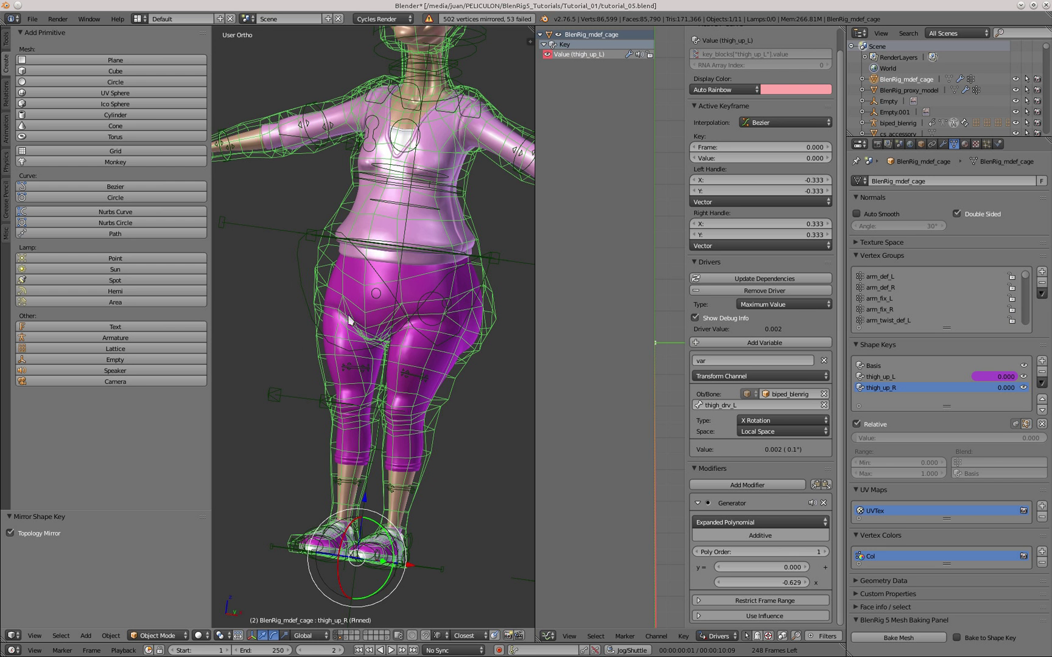
left_click(1014, 424)
- Copy the driver from thigh_up_L's value and paste it onto thigh_up_R's value
left_click(877, 377)
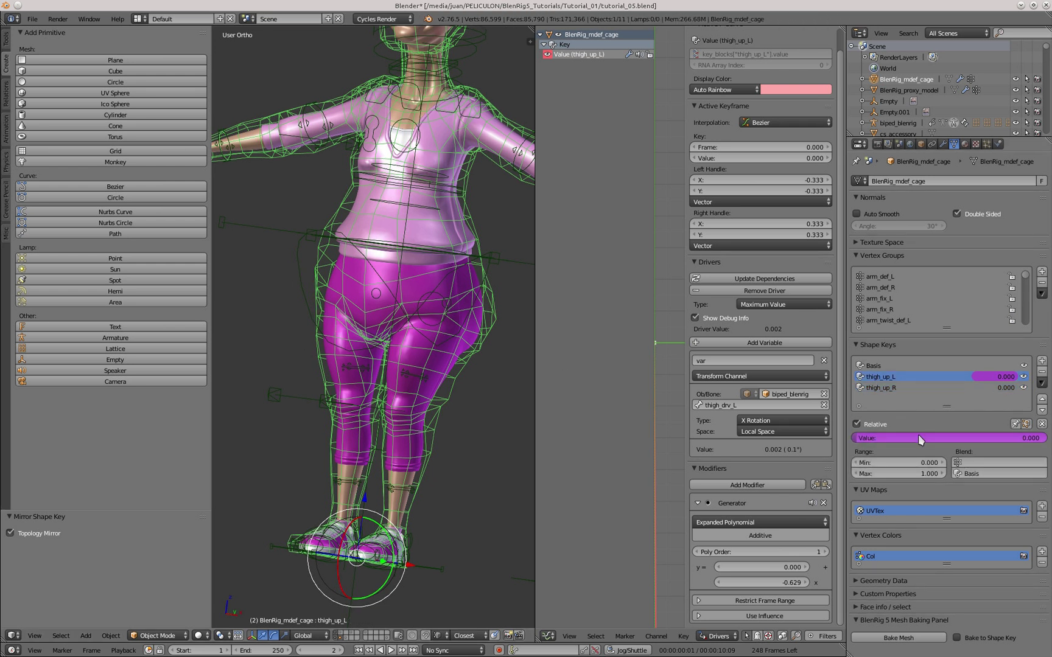
right_click(916, 437)
left_click(911, 454)
left_click(882, 387)
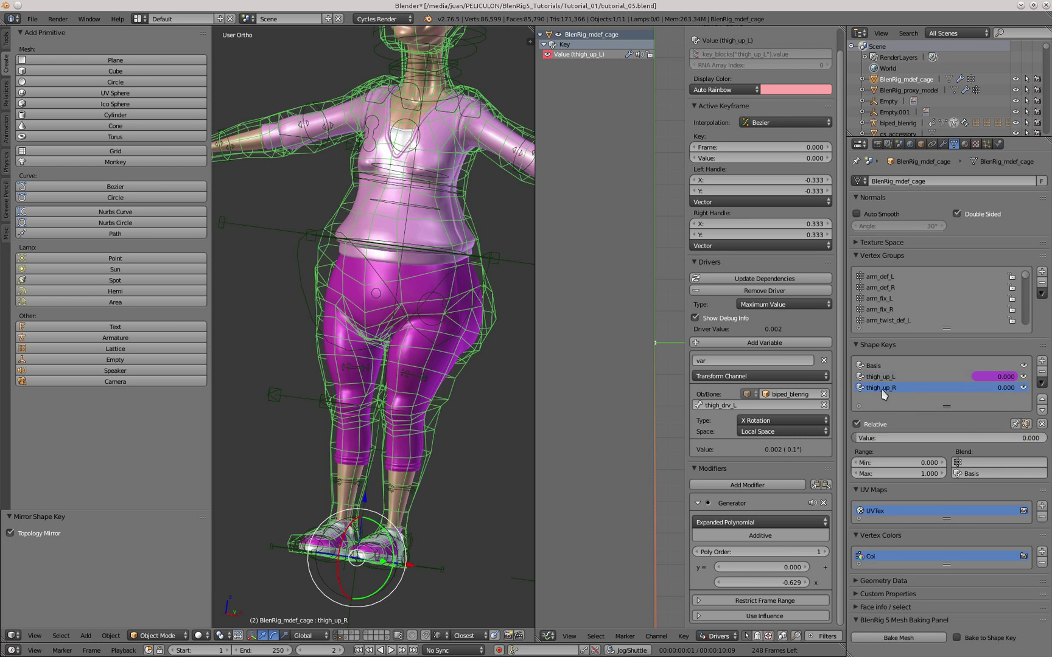
right_click(925, 438)
left_click(931, 466)
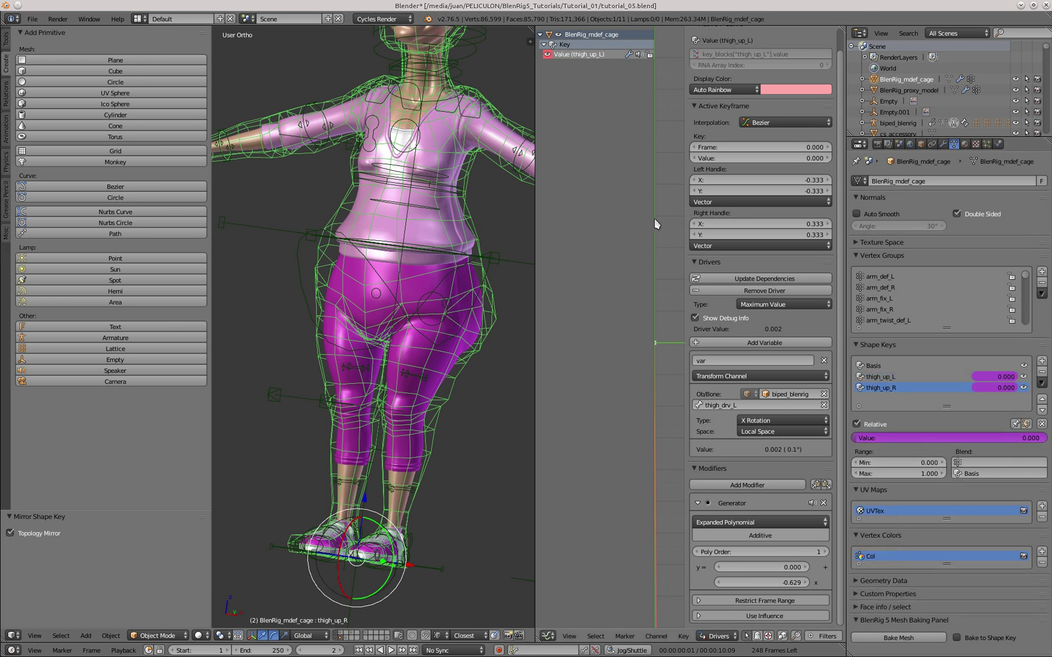
- Change the thigh_up_R driver variable's bone to thigh_drv_R
left_click(745, 404)
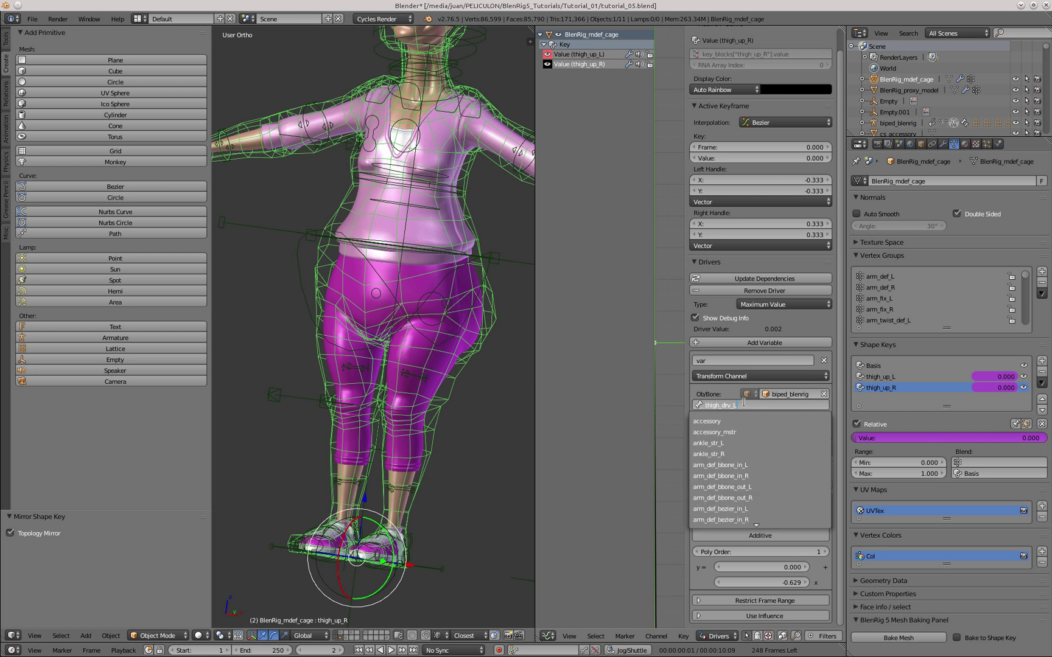
key("BackSpace")
type("R")
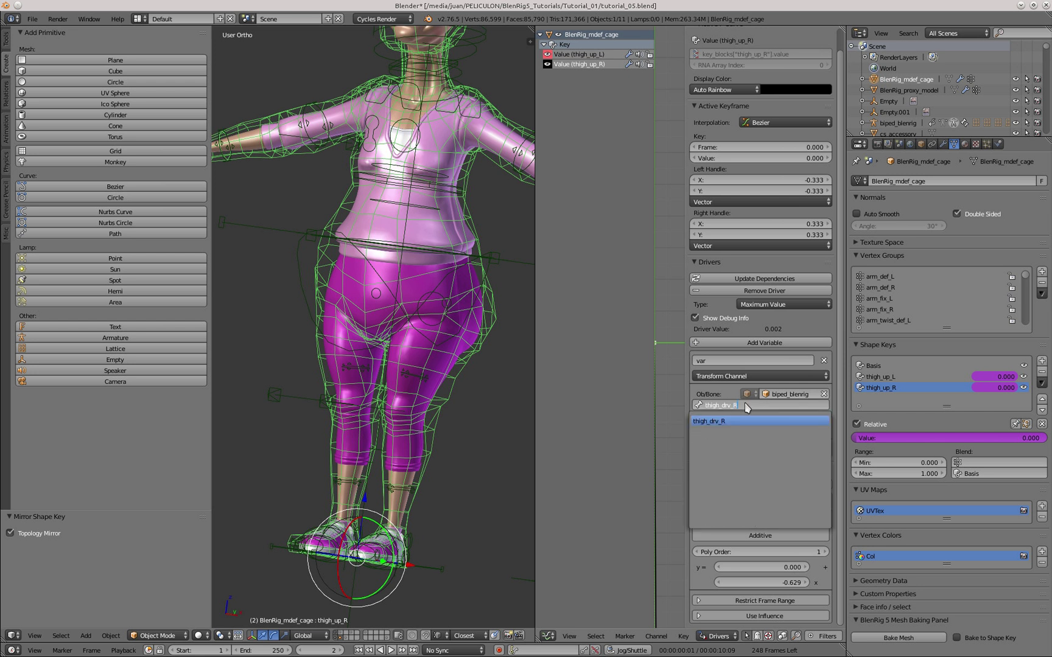
key("Return")
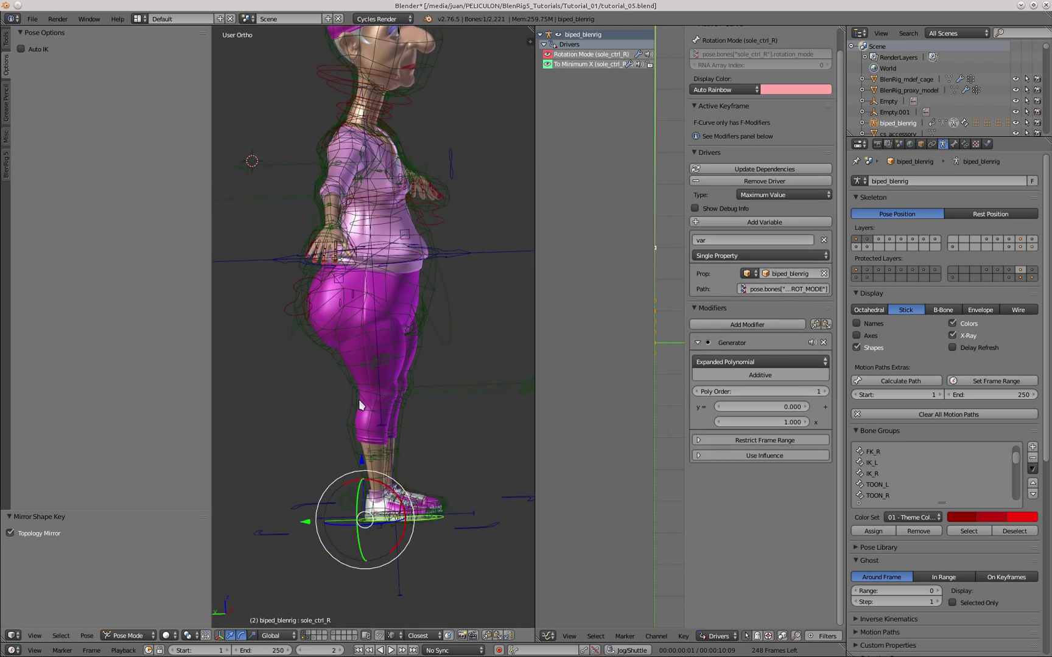
- Lift the right foot controller to raise the right thigh and test the mirrored hip correction
key("g")
left_click(433, 339)
scroll(448, 237, "up", 4)
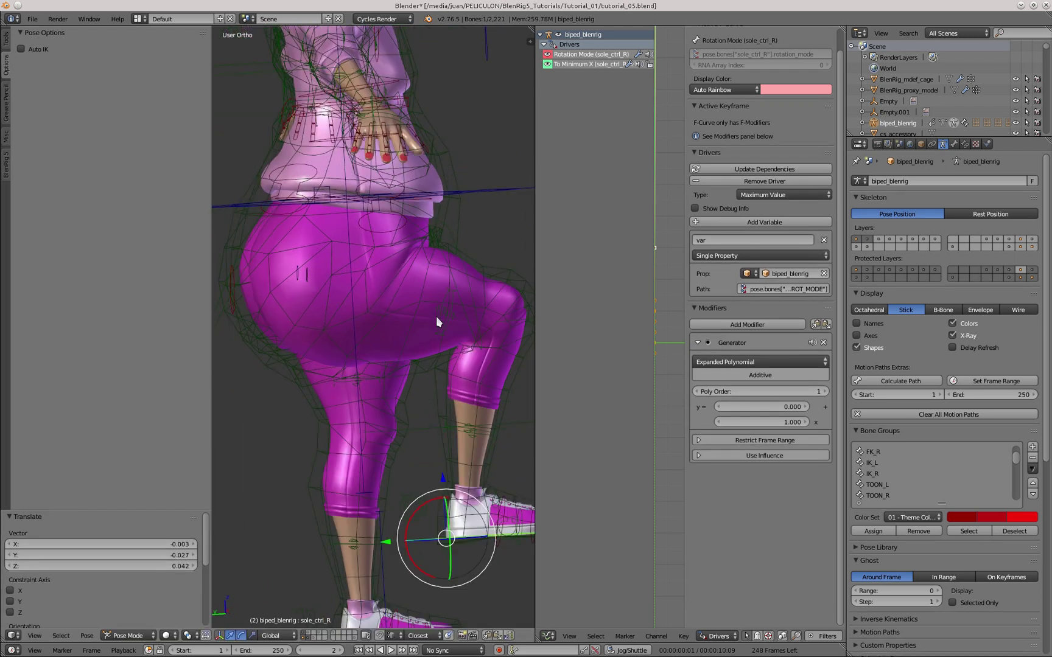
scroll(436, 317, "down", 2)
middle_click_drag(436, 316, 378, 370)
key("g")
left_click(334, 379)
scroll(352, 286, "down", 2)
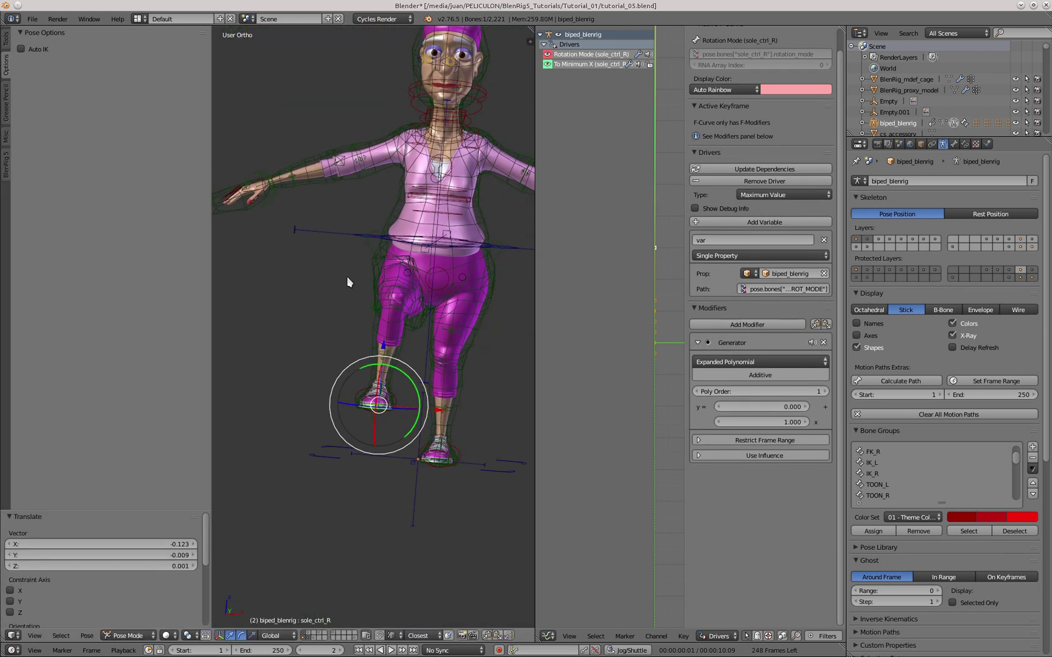
- Clear the location of all the rig's controllers and deselect them
middle_click_drag(435, 314, 390, 314)
key("a")
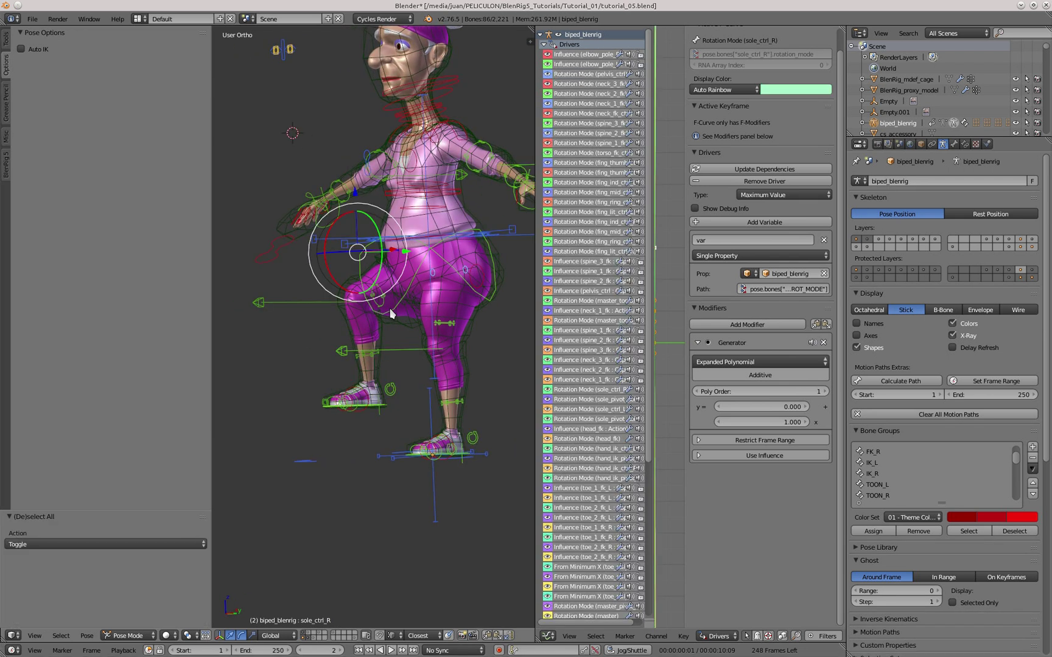
key("alt+g")
key("a")
scroll(381, 364, "down", 2)
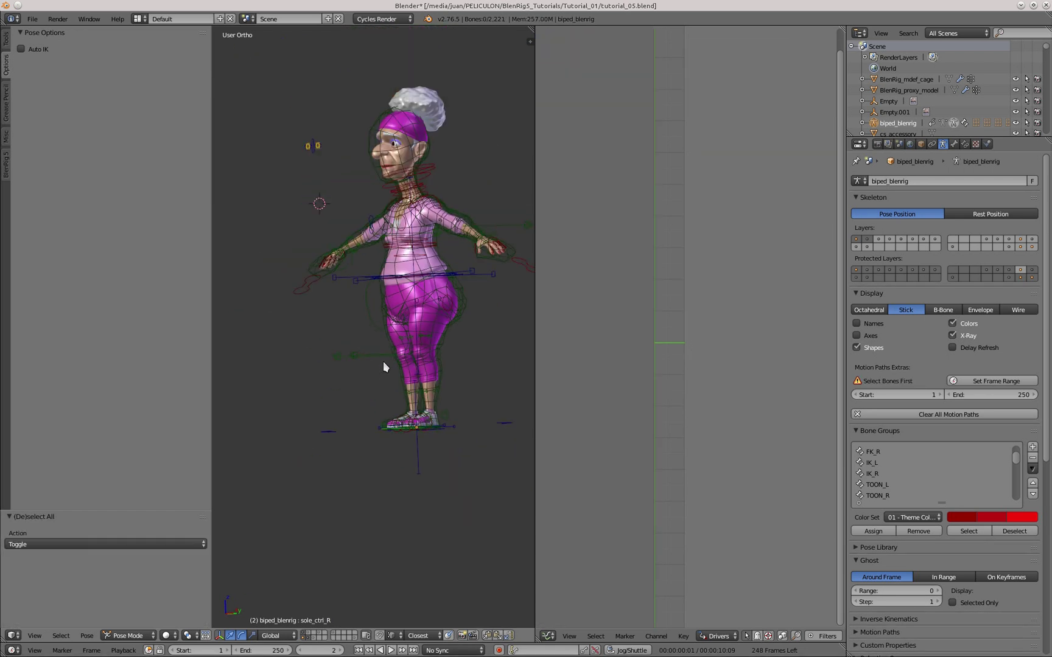
- Lower the left arm by moving hand_ik_ctrl_L about -0.37 in X and -0.54 in Z in front view
key("KP_1")
middle_click_drag(444, 313, 360, 357, "shift")
scroll(359, 358, "down", 1)
scroll(470, 302, "up", 6)
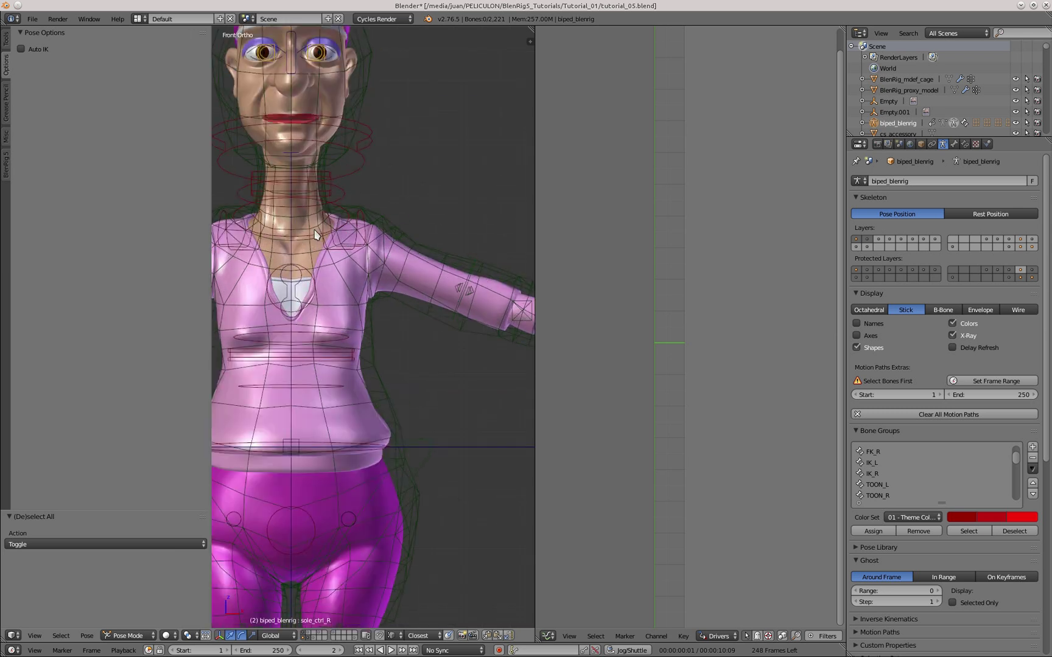
scroll(471, 277, "down", 6)
right_click(472, 295)
scroll(337, 509, "up", 6)
key("g")
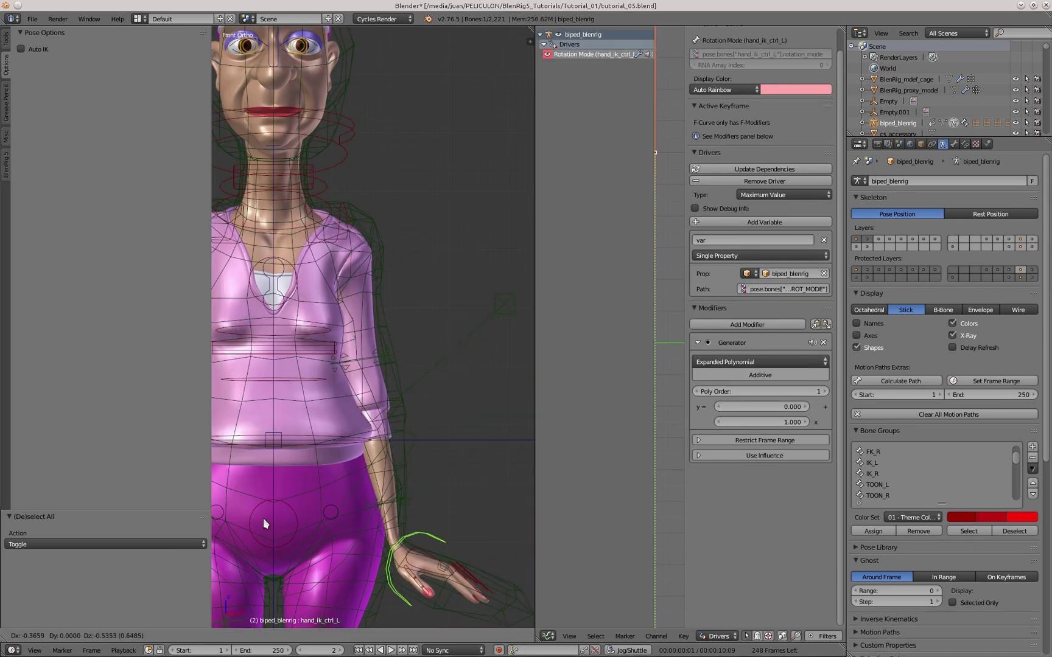
left_click(264, 518)
- Hide the tool shelf to enlarge the viewport and frame the character's upper body from the front
scroll(365, 346, "down", 1)
middle_click_drag(390, 347, 453, 315)
key("KP_1")
left_click_drag(210, 206, 47, 208)
scroll(417, 258, "down", 1)
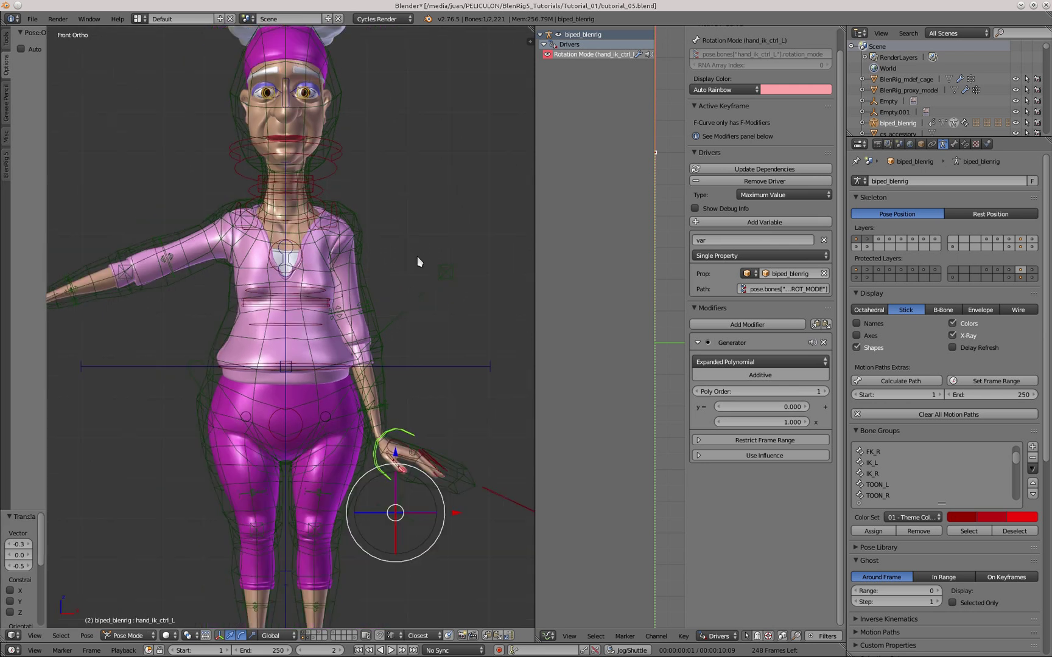
key("t")
scroll(391, 299, "up", 2)
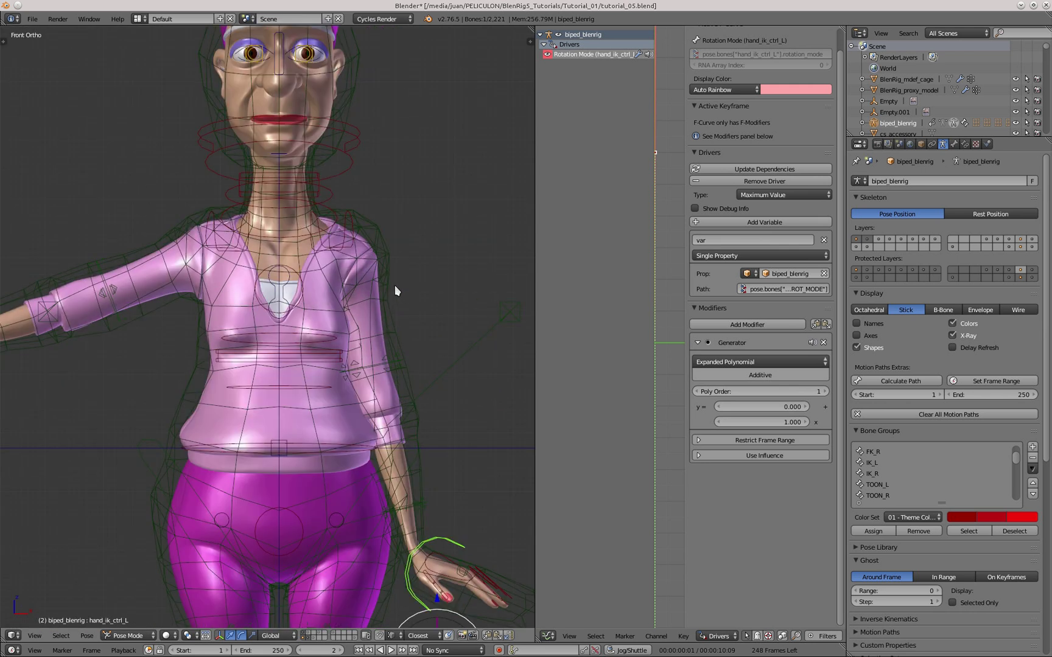
- Add a new shape key to the deform cage and name it arm_down_L
right_click(394, 284)
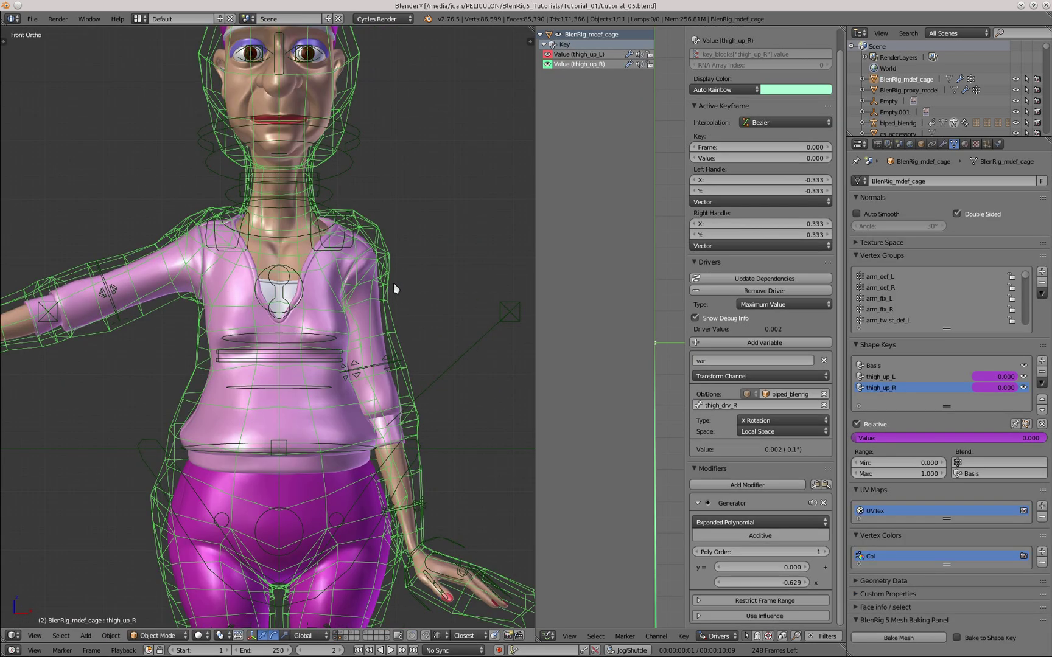
left_click(1041, 361)
double_click(876, 399)
type("arm")
key("Return")
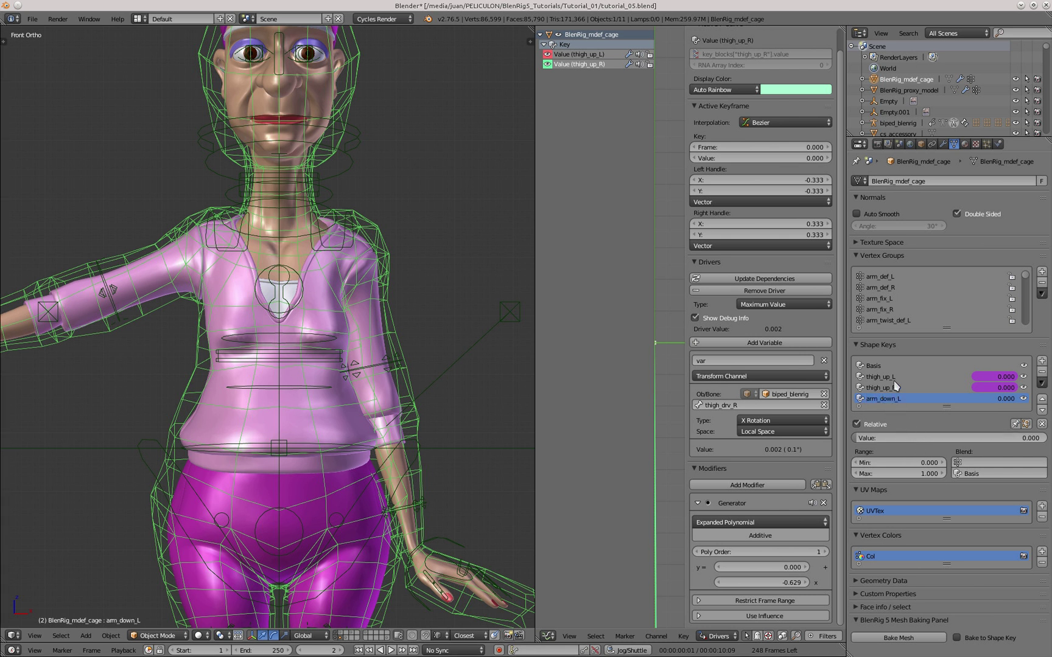
- Copy thigh_up_L's value driver and paste it onto the arm_down_L shape key's value
left_click(888, 378)
right_click(906, 434)
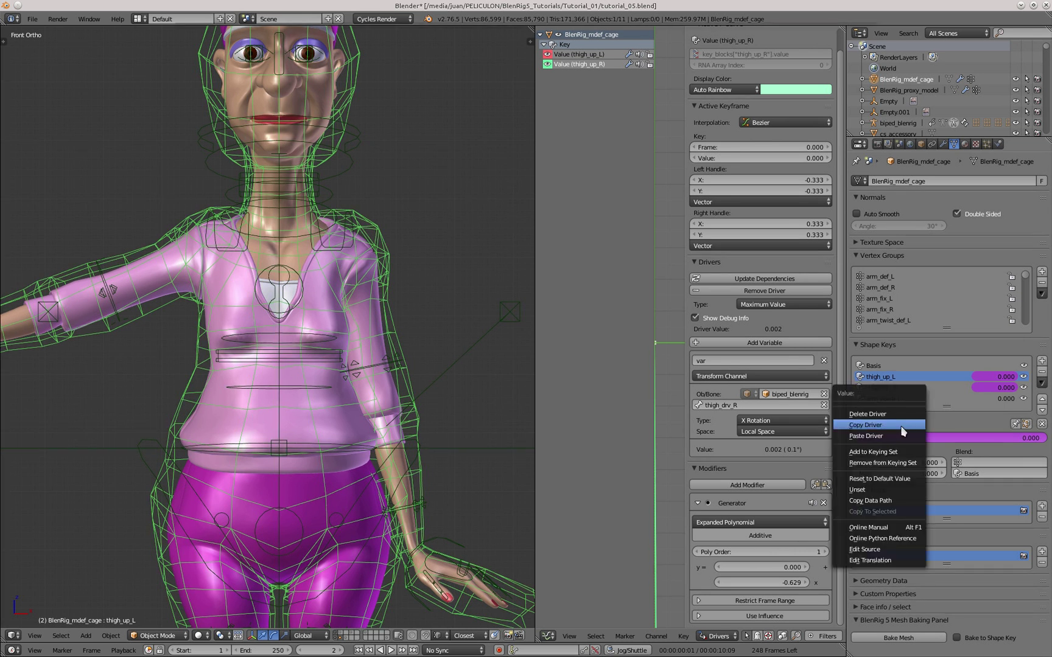
left_click(902, 424)
left_click(897, 399)
right_click(913, 438)
left_click(864, 463)
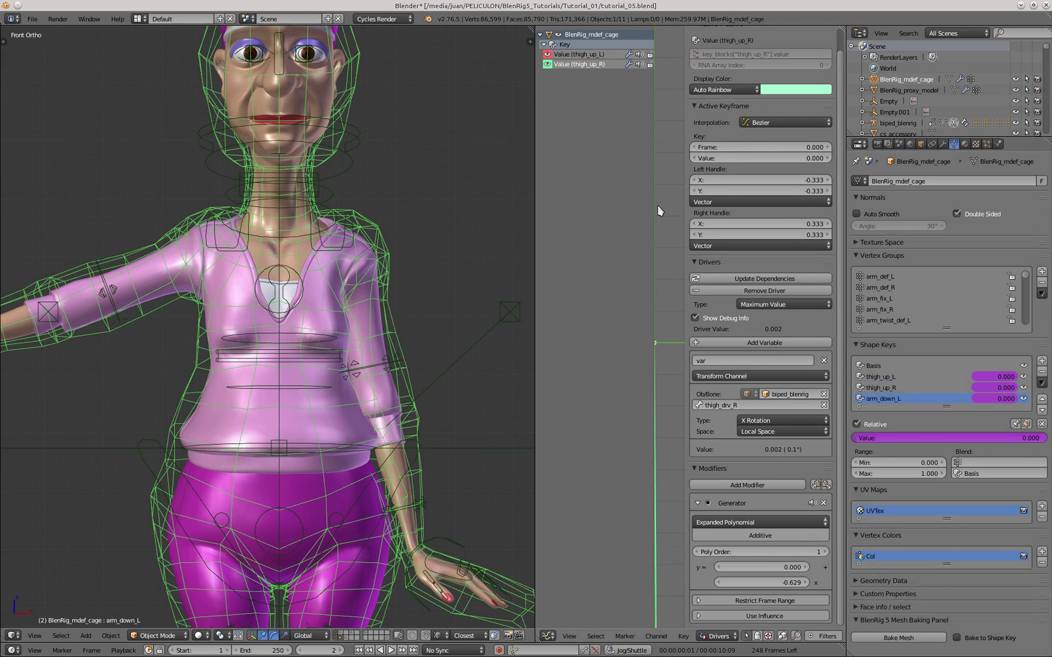
- Set the bone target of the arm_down_L driver variable to arm_drv_L
left_click(578, 74)
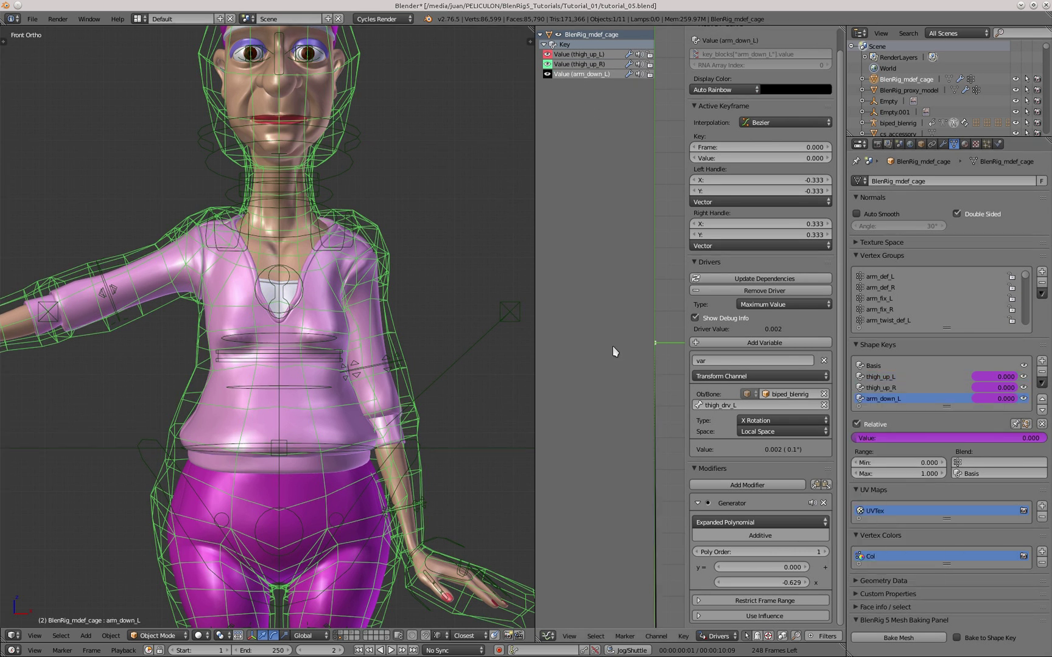
left_click(739, 407)
type("arm_")
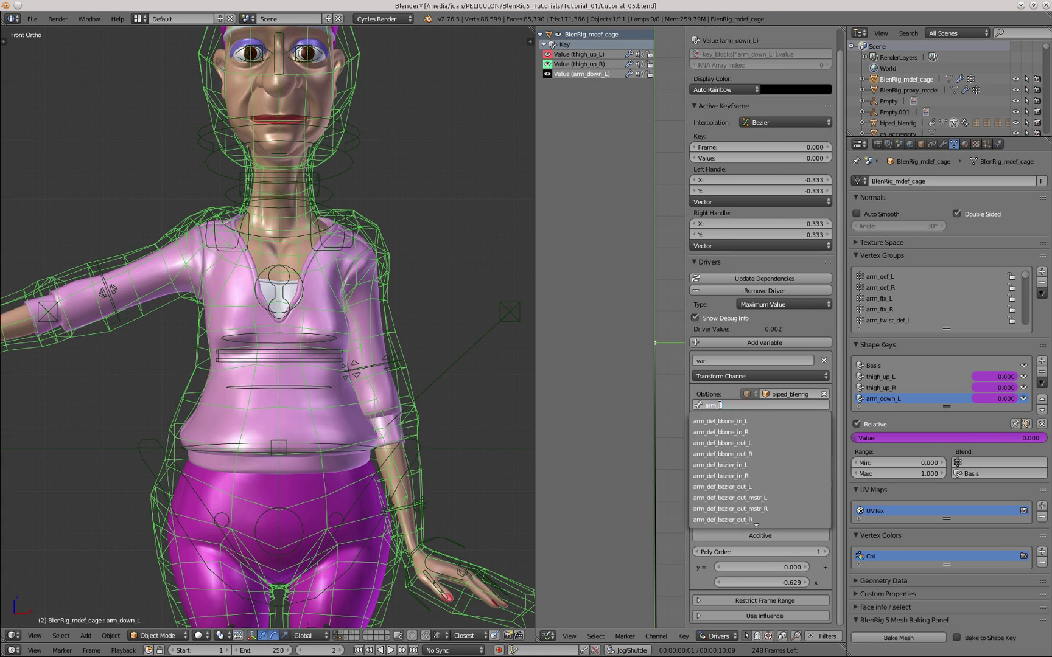
type("drv_L")
left_click(721, 421)
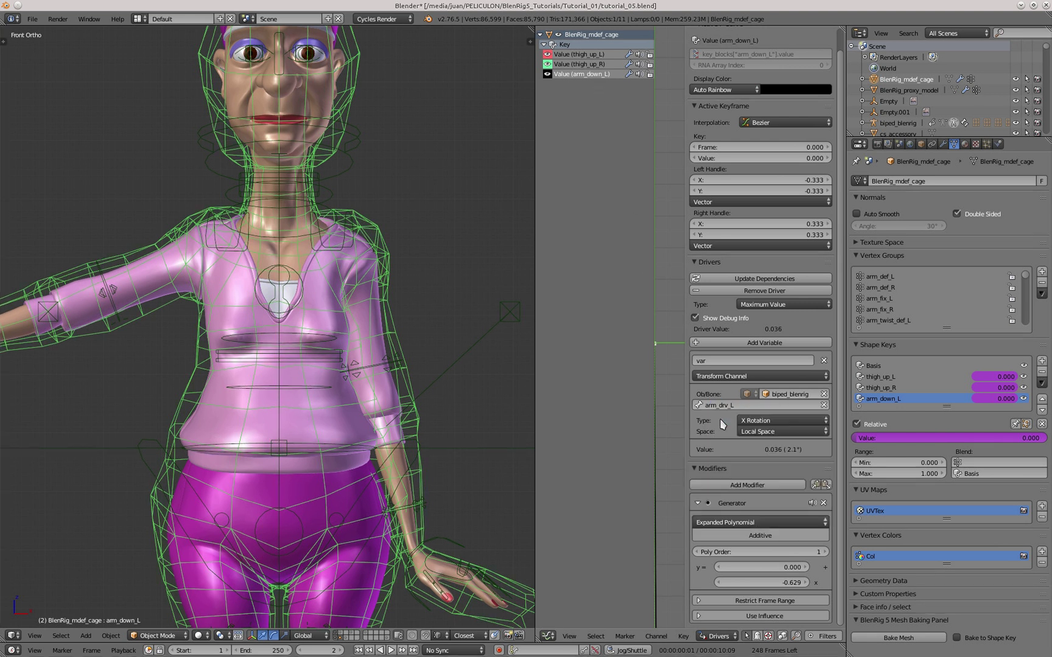
- Examine the rotation axes of the arm_fk_L bone using the Normal transform orientation
right_click(387, 352)
scroll(485, 274, "up", 2)
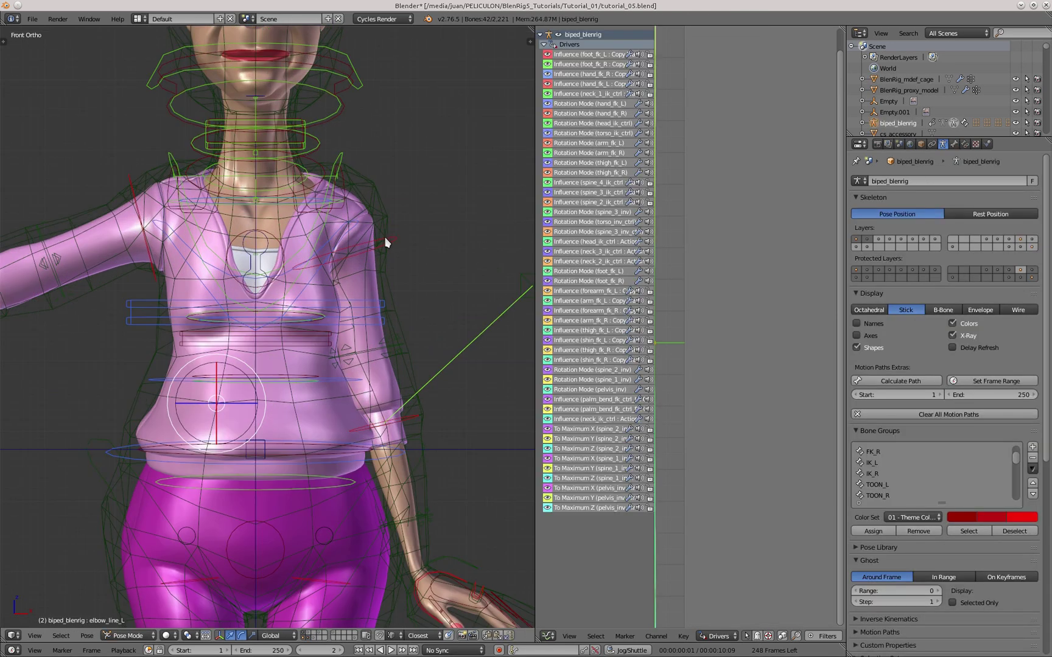
middle_click_drag(424, 284, 243, 478)
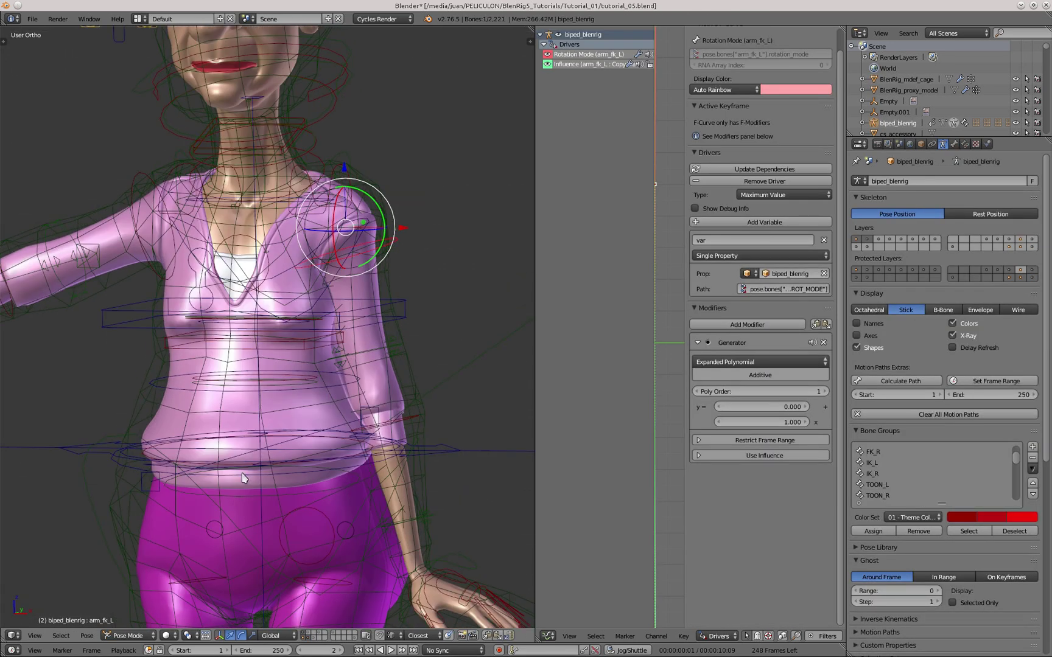
left_click(256, 631)
left_click(292, 602)
middle_click_drag(351, 228, 388, 215)
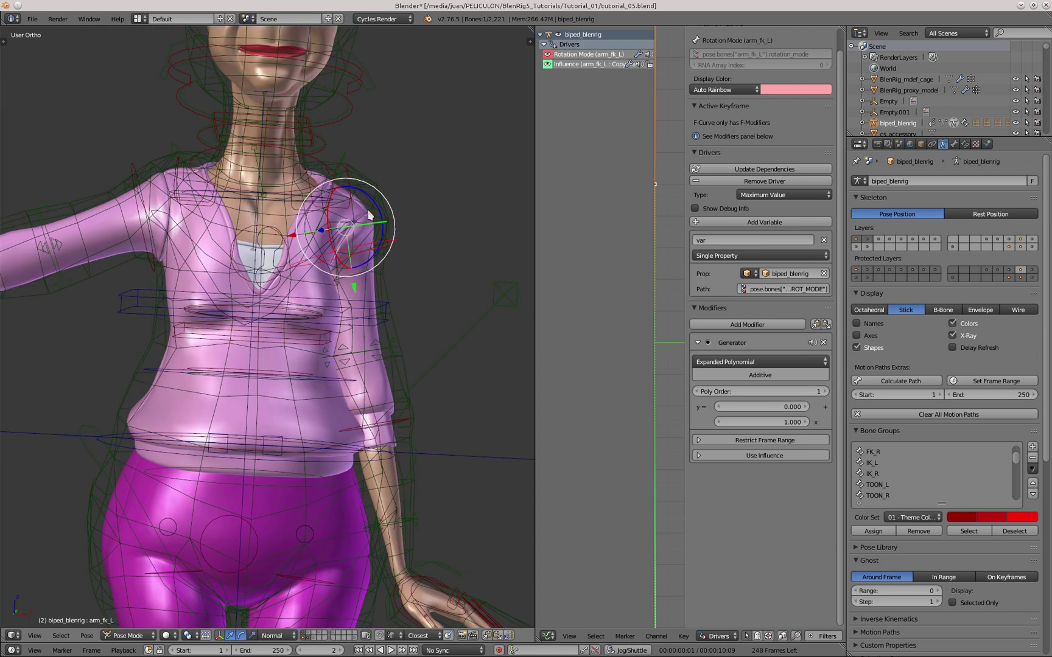
key("KP_1")
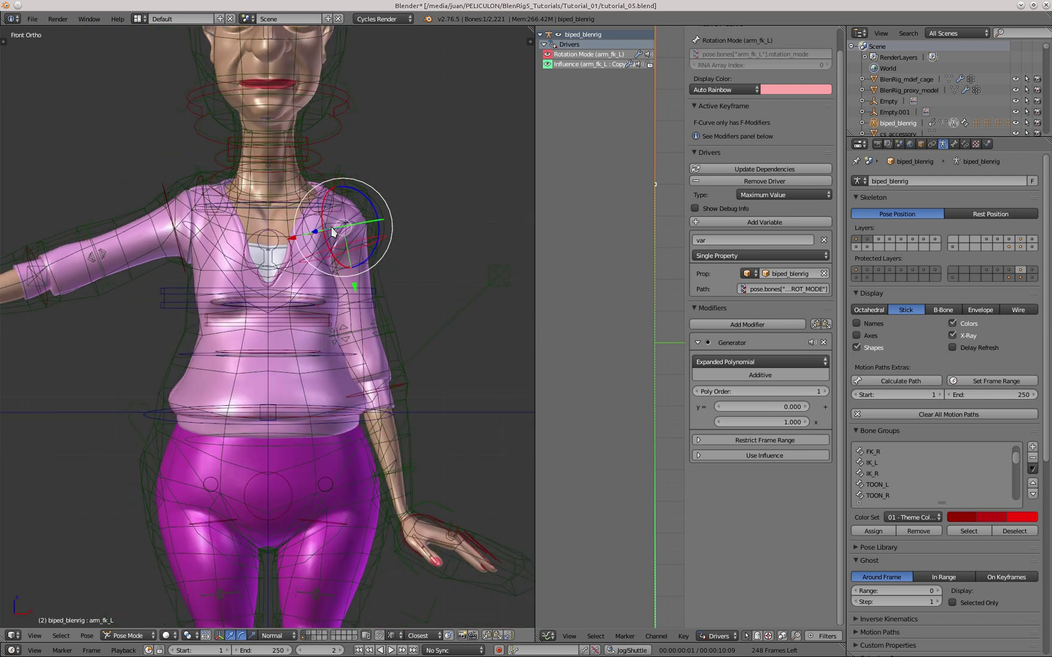
scroll(375, 243, "up", 1)
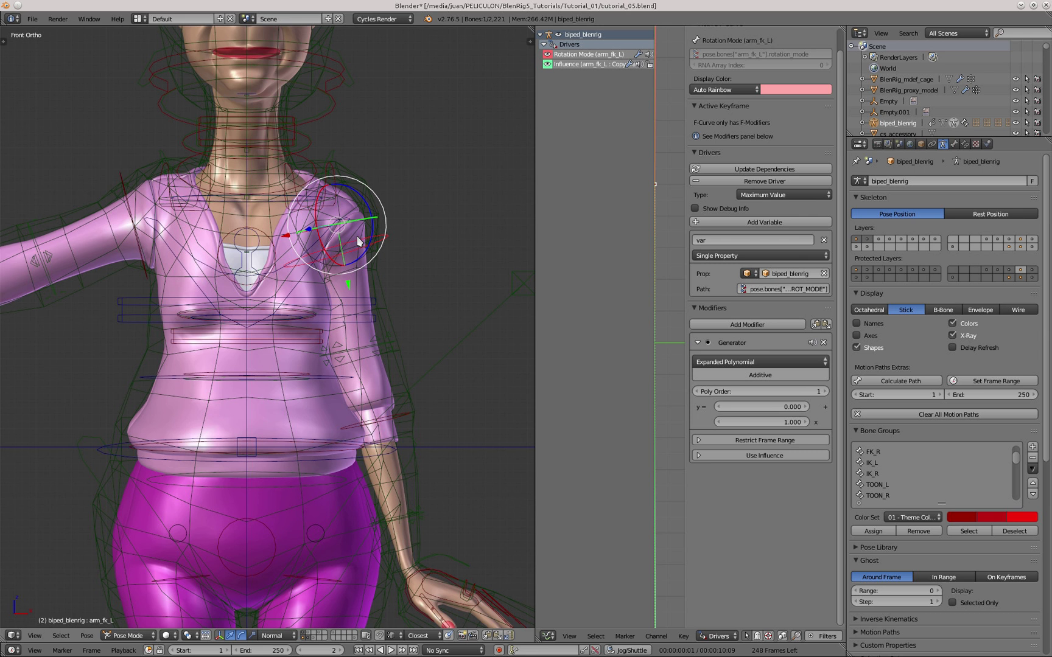
scroll(360, 241, "down", 2)
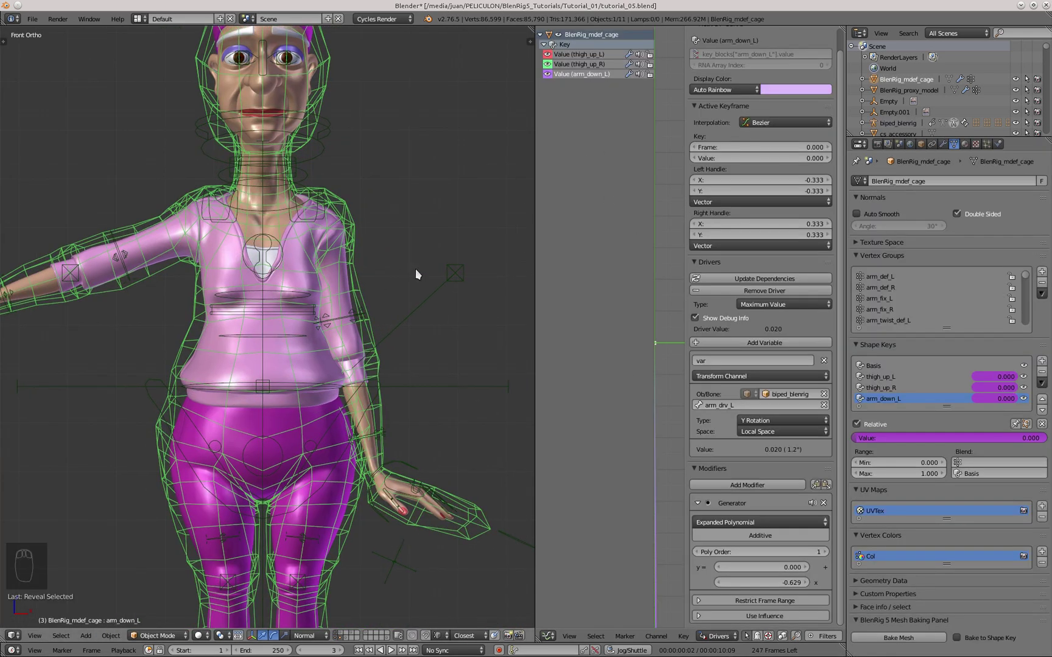
- Set the transform channel type of the arm_down_L driver variable to Z Rotation
scroll(365, 278, "up", 1)
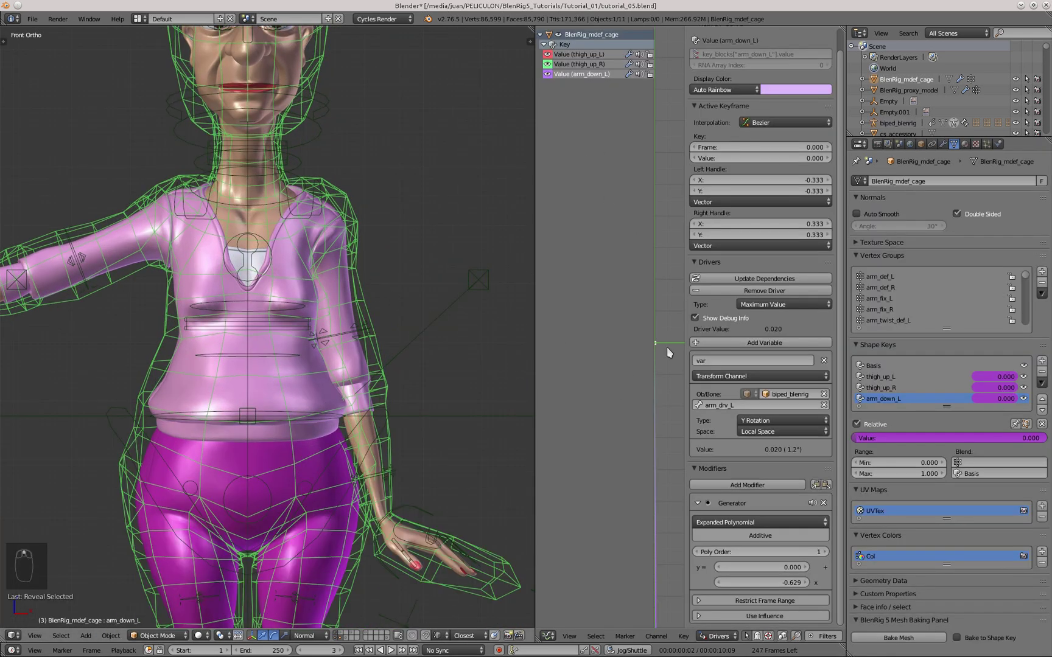
left_click(768, 422)
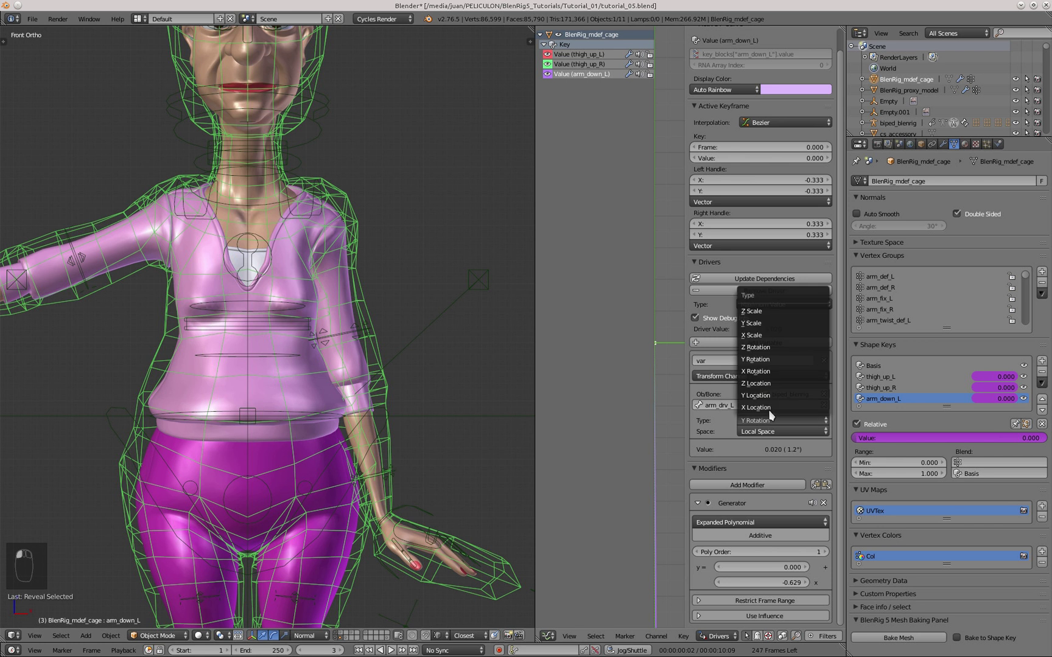
left_click(765, 352)
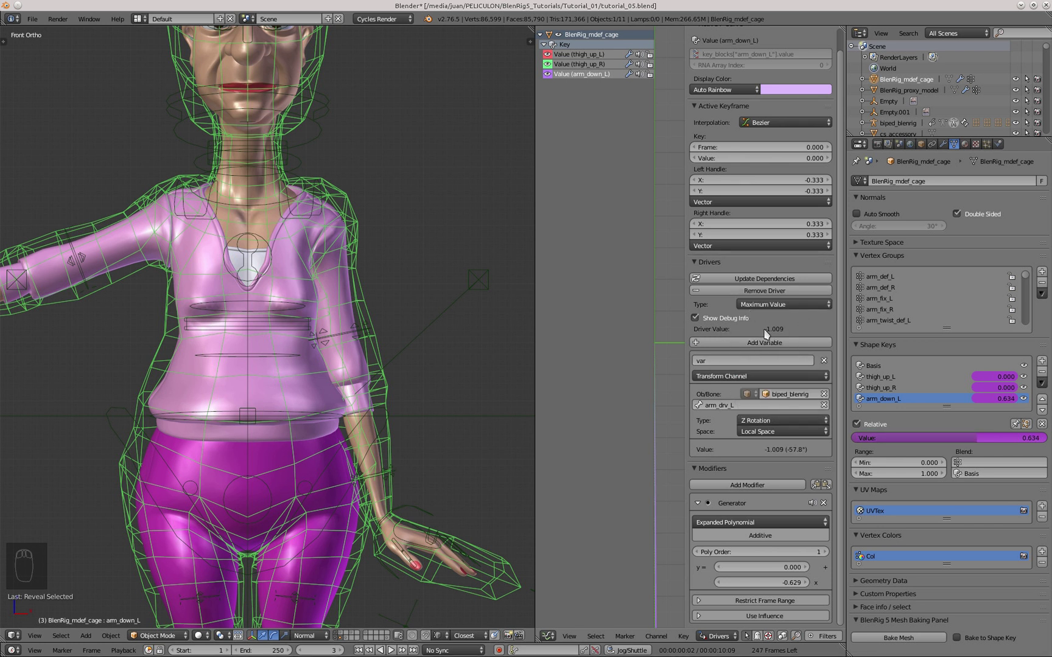
- Set the x coefficient of the arm_down_L driver's Generator modifier to -1.000 and update the driver dependencies
left_click(778, 579)
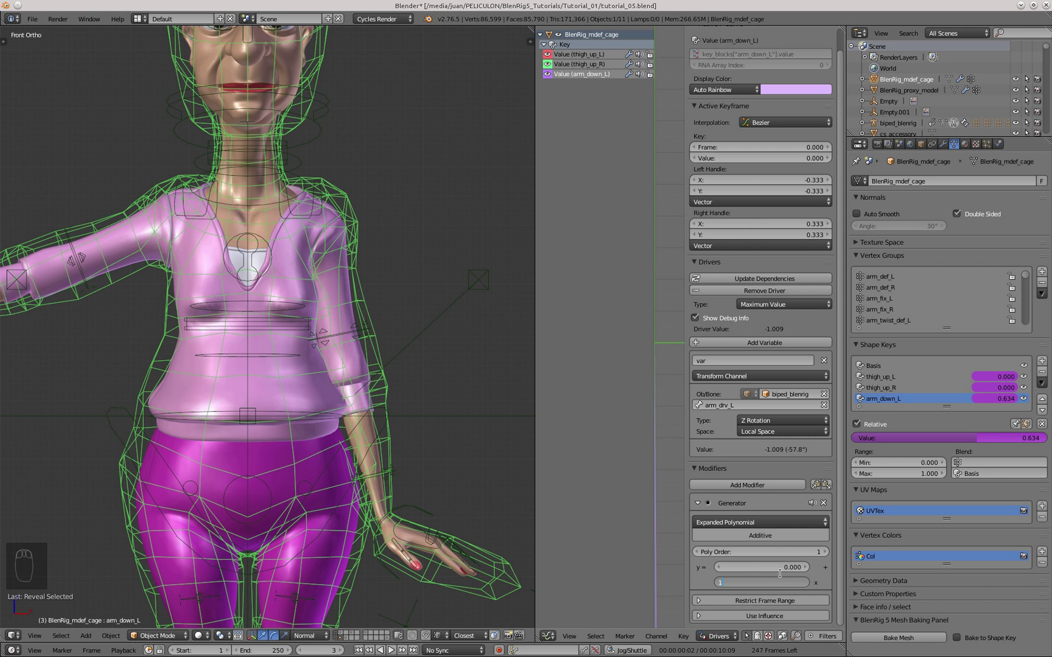
type("1/1")
key("Return")
left_click(728, 279)
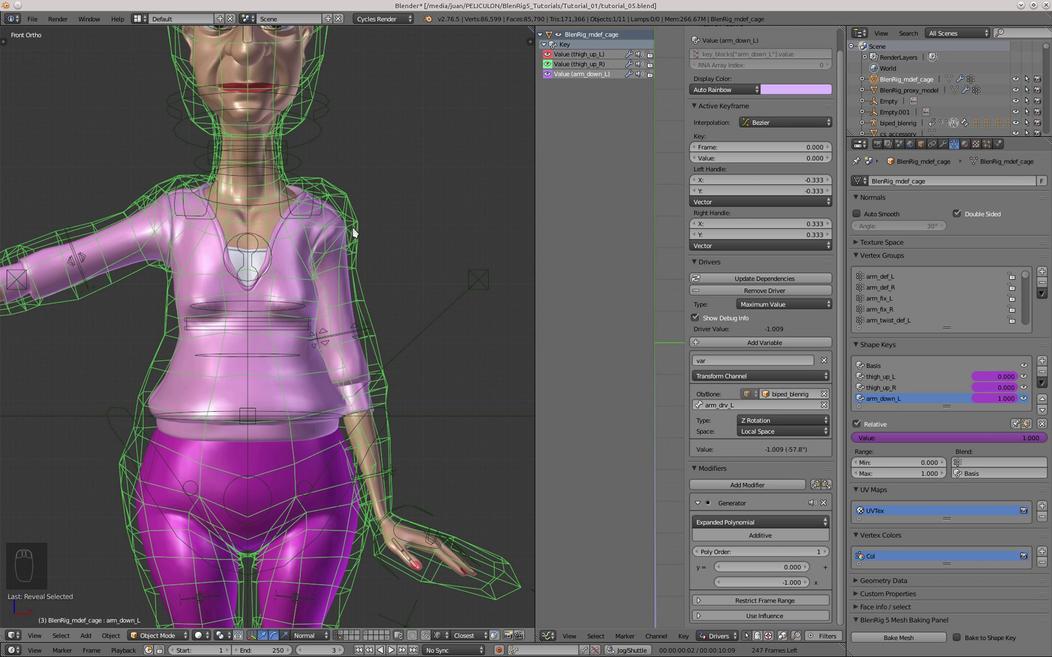
- Reshape the cage's left shoulder in arm_down_L from front and back with proportional editing, raising the outer corner vertex about 0.05 in Z
key("Tab")
scroll(354, 233, "up", 5)
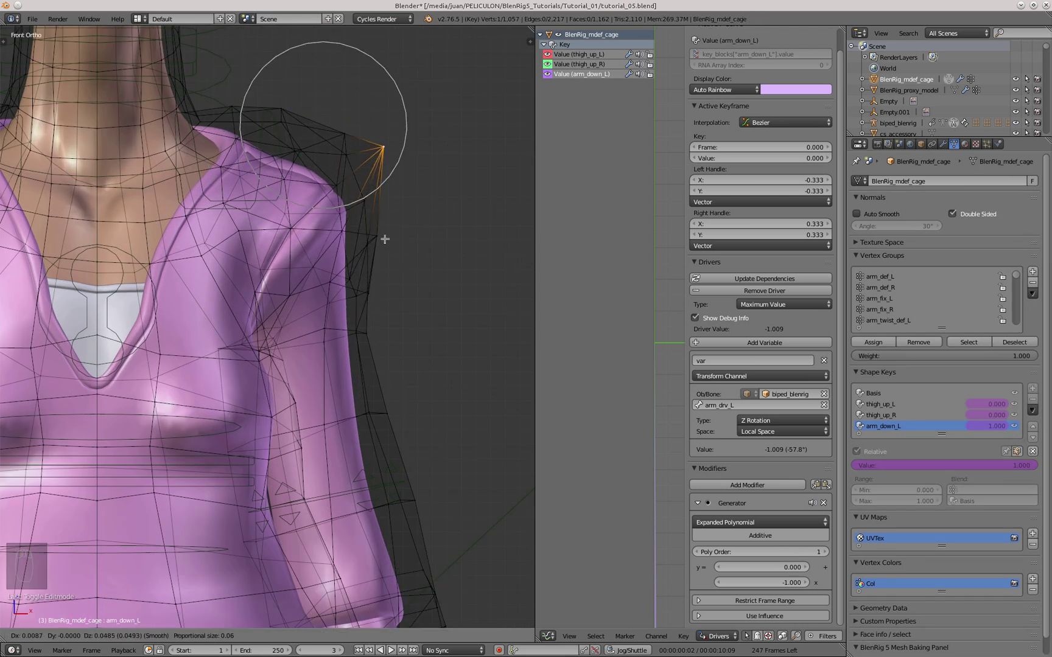
left_click(387, 228)
scroll(388, 227, "down", 4)
key("ctrl+KP_1")
scroll(273, 308, "up", 2)
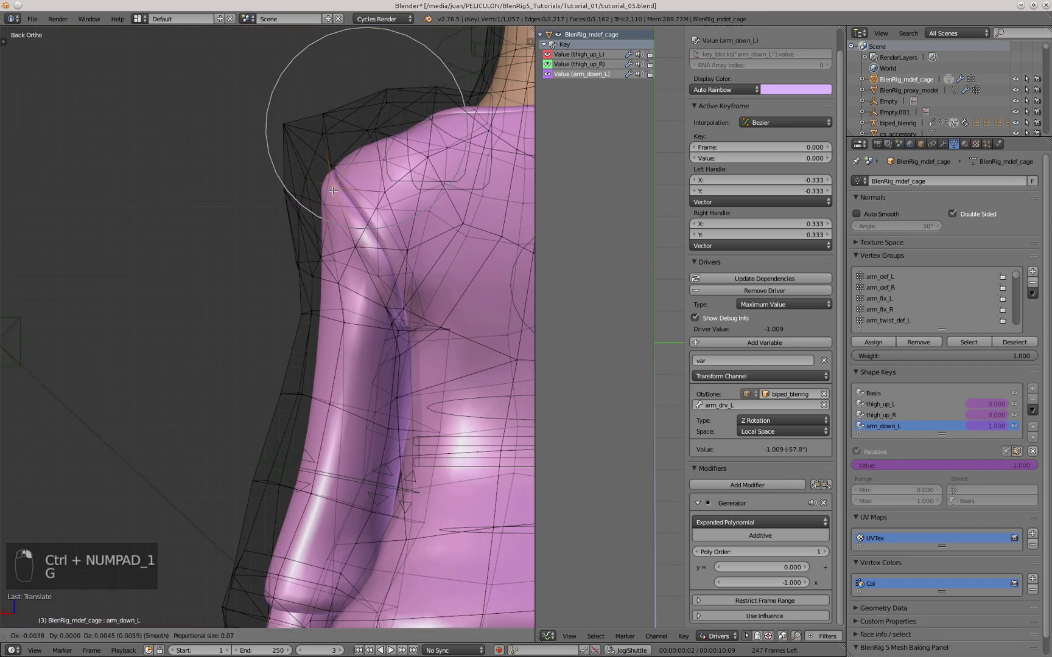
- Leave cage editing and move hand_ik_ctrl_L in back view to readjust the lowered left arm
key("Tab")
scroll(434, 350, "down", 6)
right_click(220, 474)
key("g")
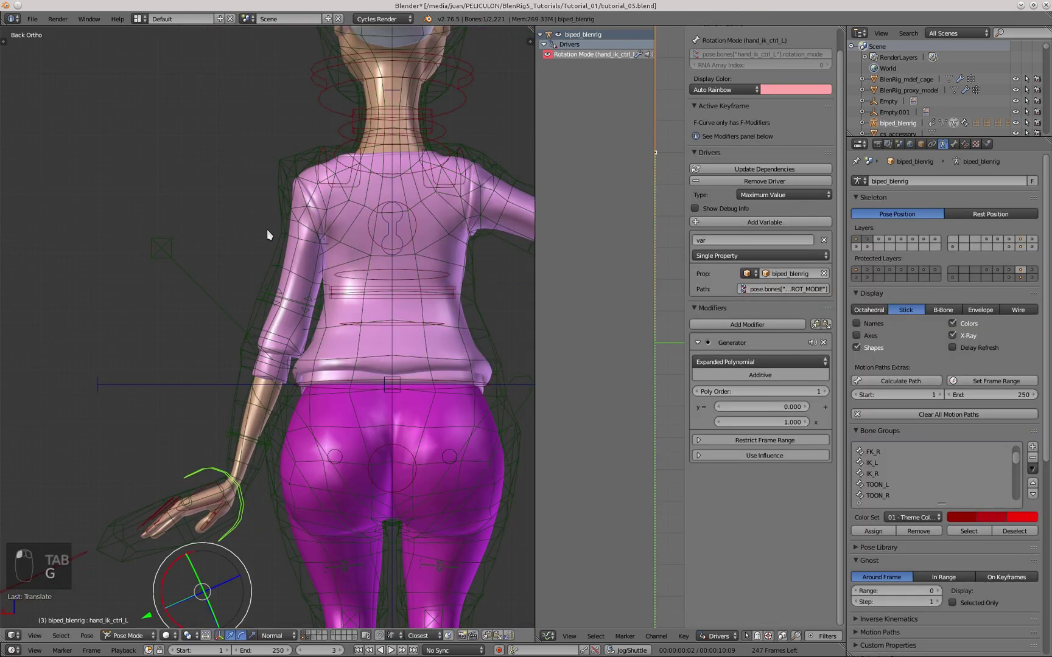
- Resume editing the cage and move a vertex behind the left armpit with proportional editing in back view
right_click(266, 229)
key("Tab")
scroll(266, 229, "up", 9)
key("g")
left_click(339, 250)
scroll(338, 249, "down", 5)
- Reposition the cage vertices at the front of the left armpit with small proportional moves from front and angled views
key("KP_1")
scroll(304, 261, "up", 3)
key("g")
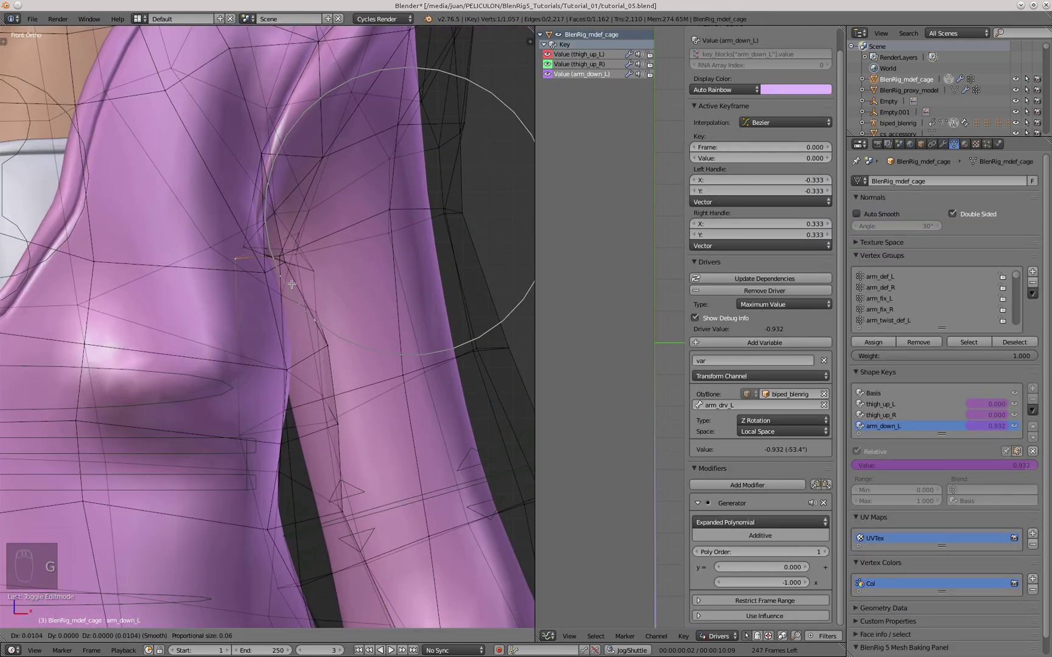
right_click(284, 253)
middle_click_drag(318, 278, 125, 319)
key("g")
left_click(292, 255)
- Refine the left armpit crease in arm_down_L by moving another cage vertex between the upper arm and chest
key("KP_1")
scroll(403, 290, "down", 5)
key("KP_1")
key("KP_1")
scroll(341, 305, "up", 5)
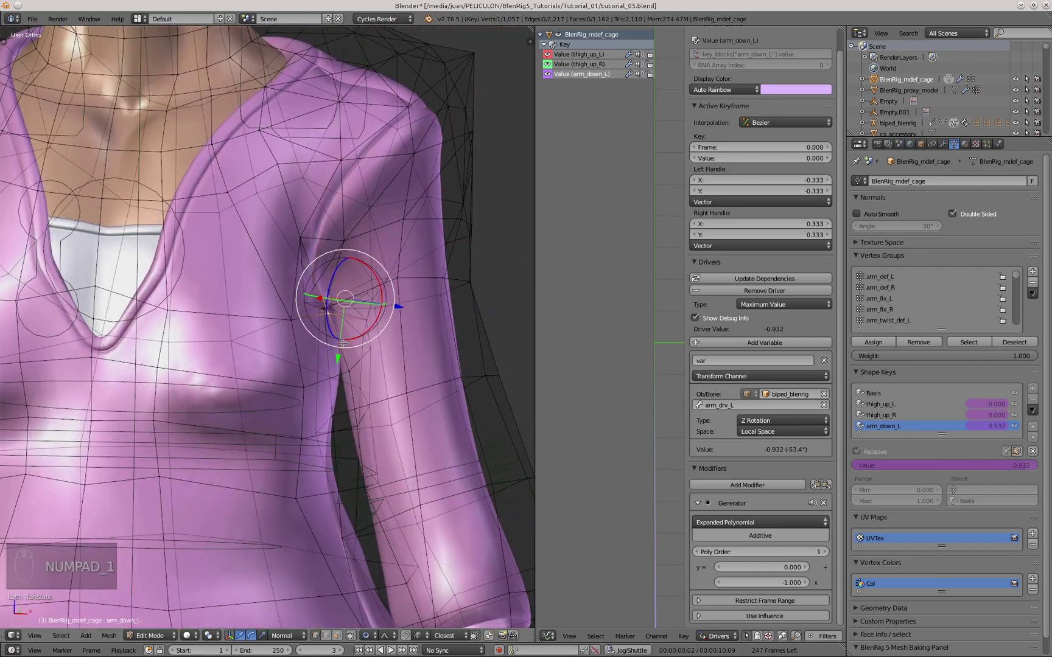
key("g")
left_click(409, 327)
scroll(365, 341, "down", 3)
scroll(339, 331, "up", 3)
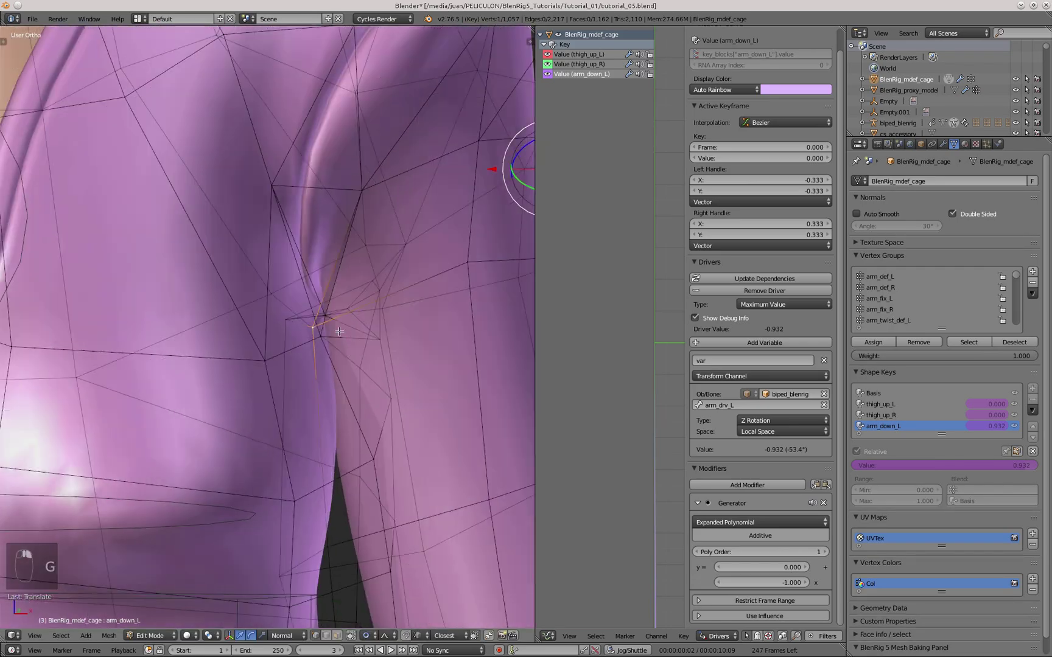
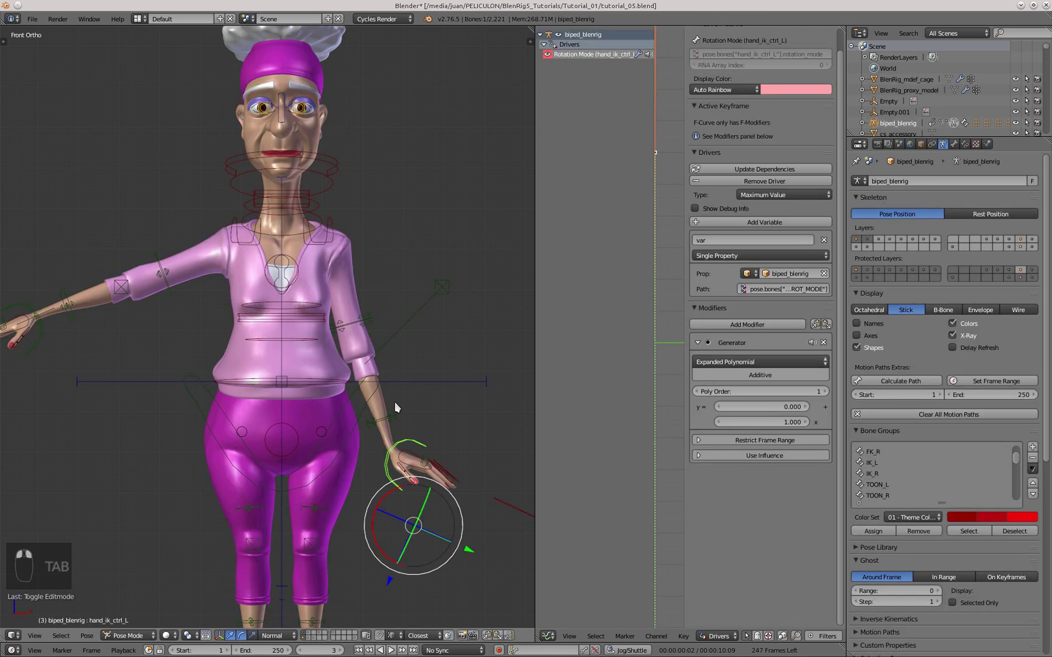
- Swing the left arm up and back down with hand_ik_ctrl_L to test the corrective shape, and inspect it from behind
scroll(395, 402, "up", 4)
key("g")
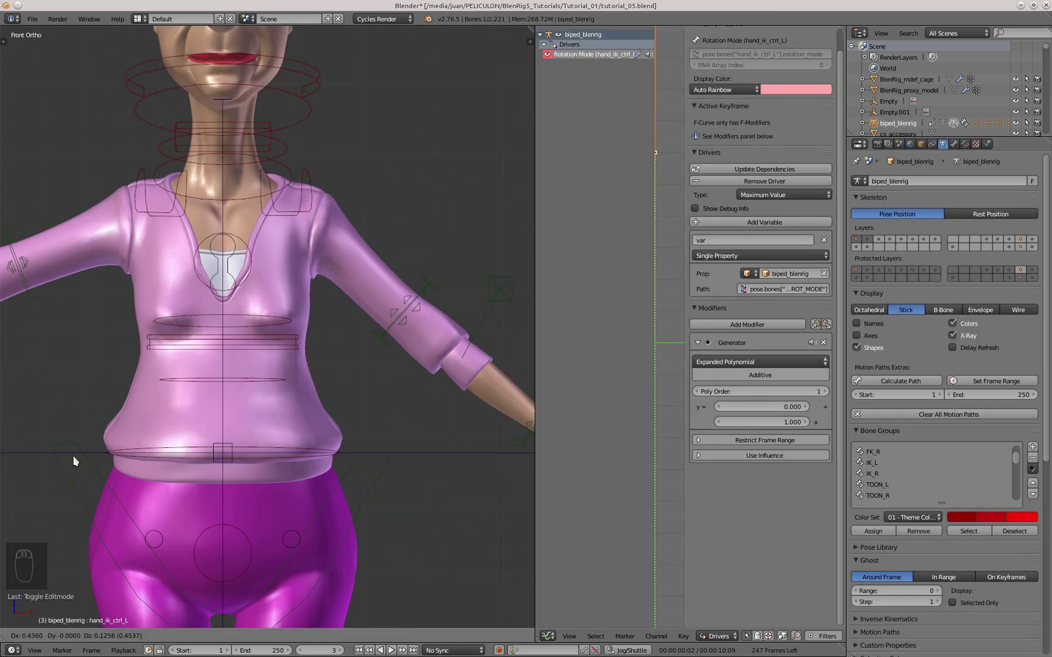
left_click(347, 571)
middle_click_drag(396, 371, 246, 304)
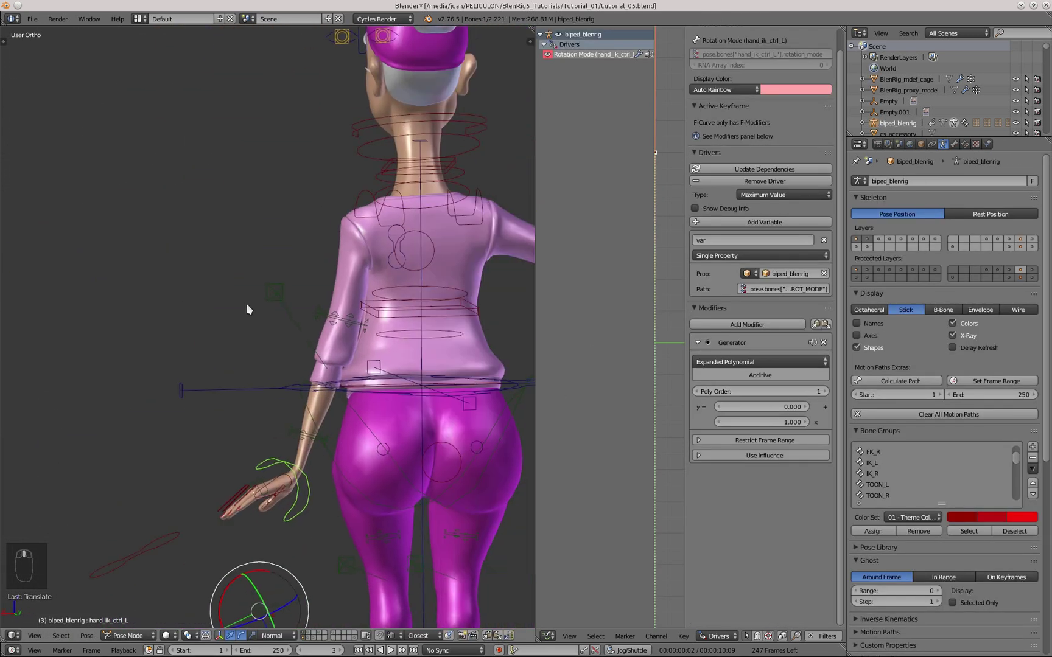
- Copy the pose of hand_ik_ctrl_L and paste it flipped so the right arm is lowered to match
key("KP_1")
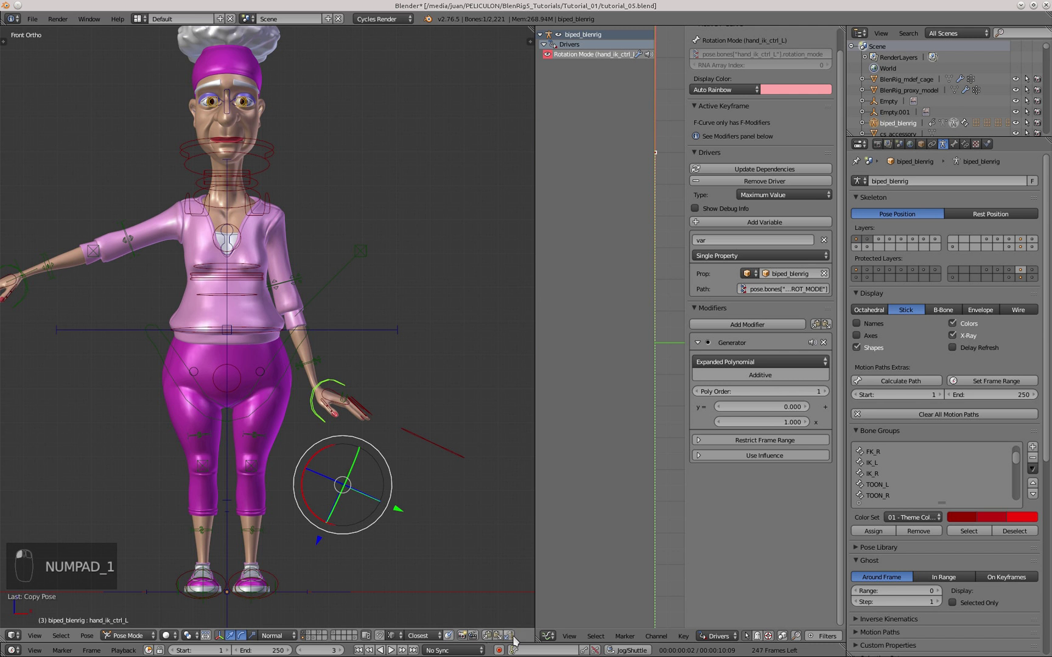
left_click(511, 637)
scroll(273, 281, "up", 4)
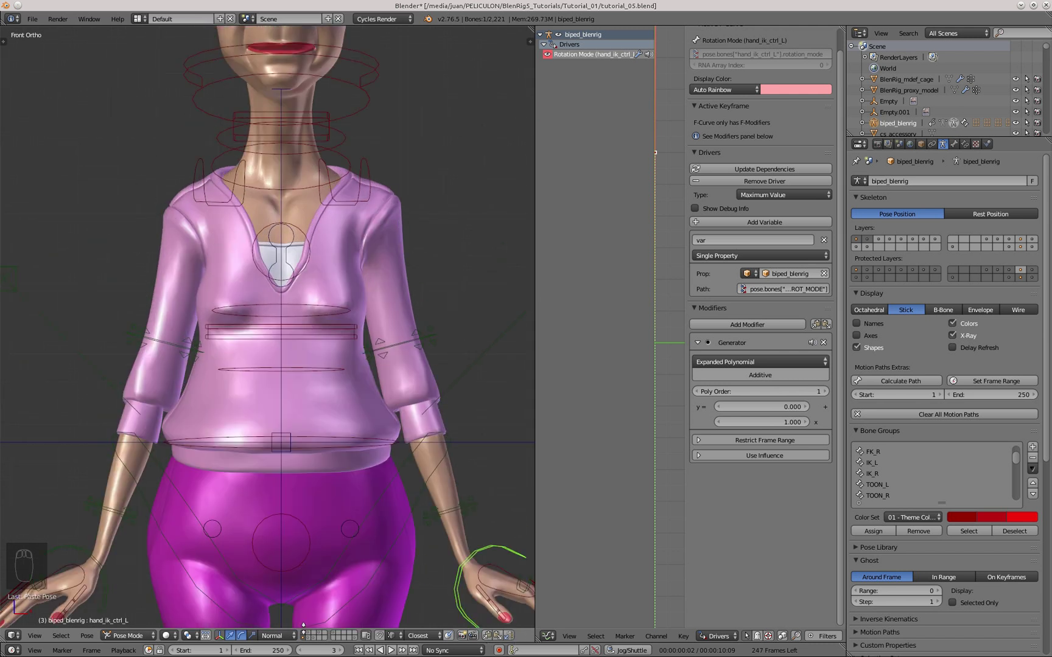
- Pin the deform cage's arm_down_L shape key, create a new shape from the mix and name it arm_down_R
right_click(141, 247)
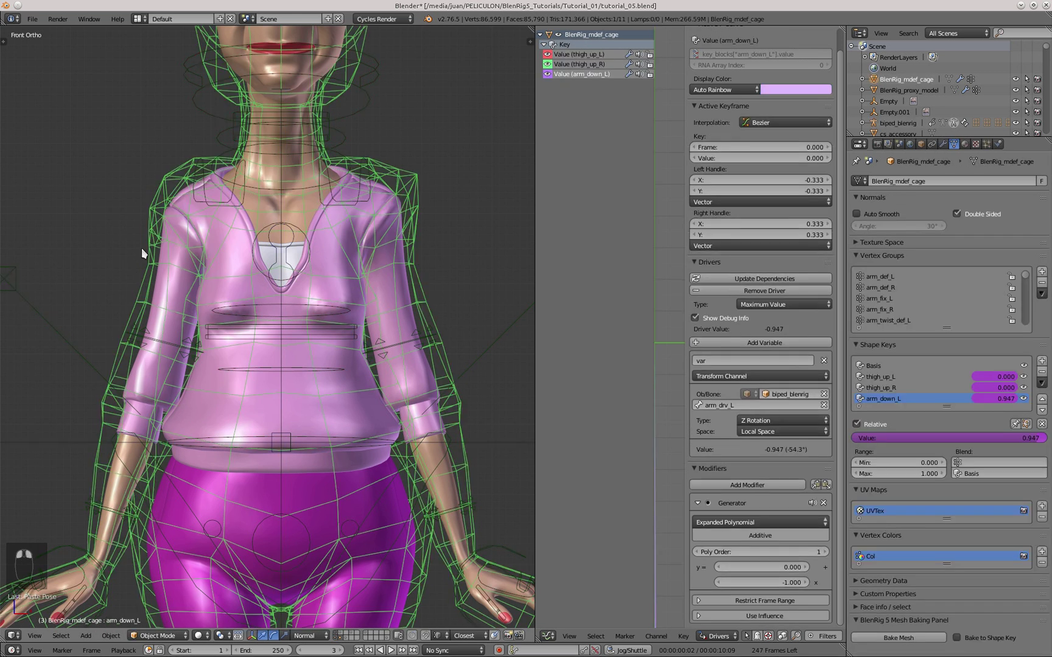
left_click(1014, 424)
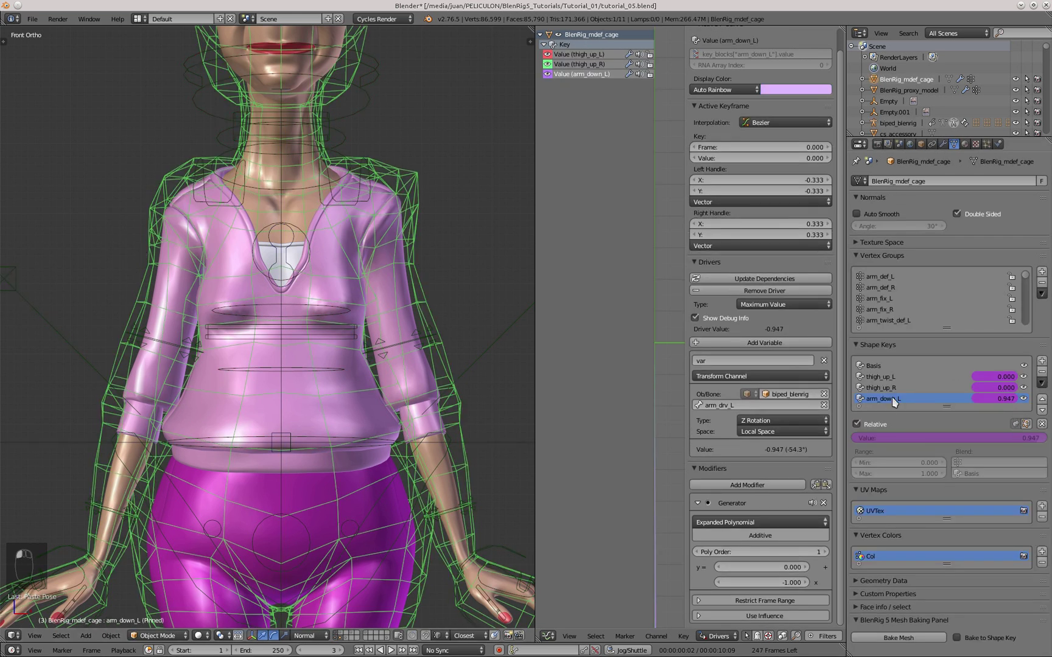
left_click(1042, 383)
left_click(1025, 443)
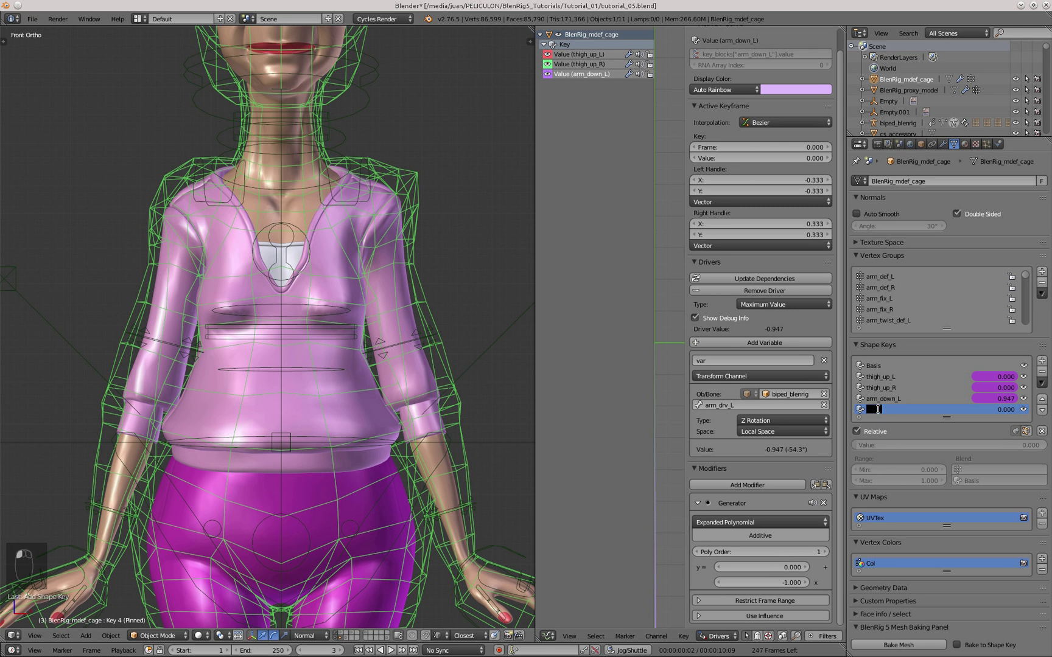
type("arm_down_R")
key("Return")
- Mirror the arm_down_R shape key using topology and unpin the shape key display
left_click(1040, 383)
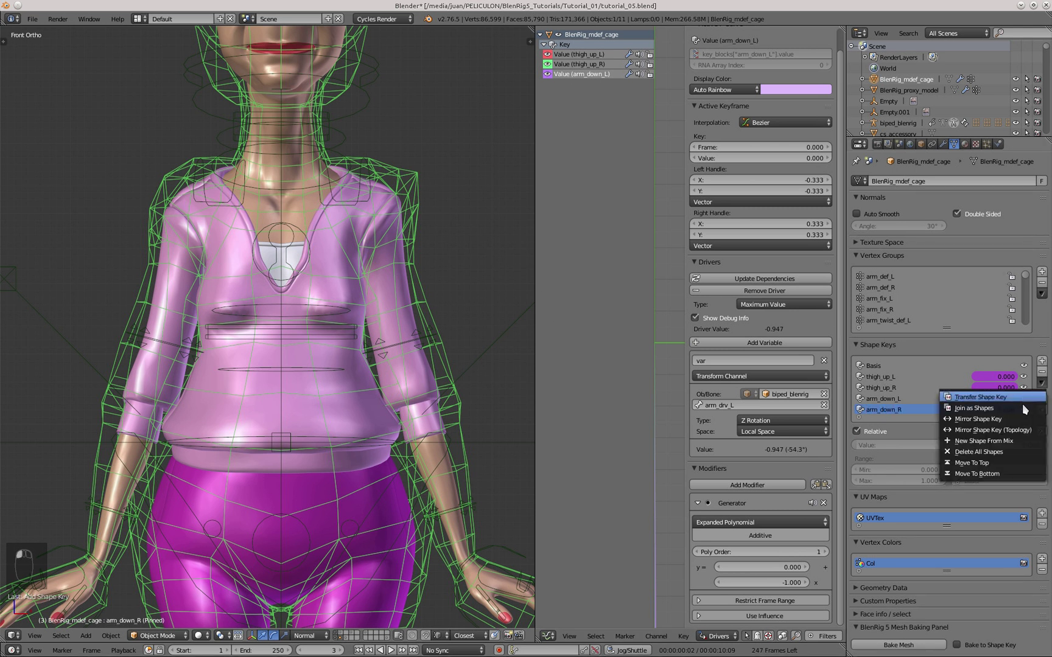
left_click(1008, 429)
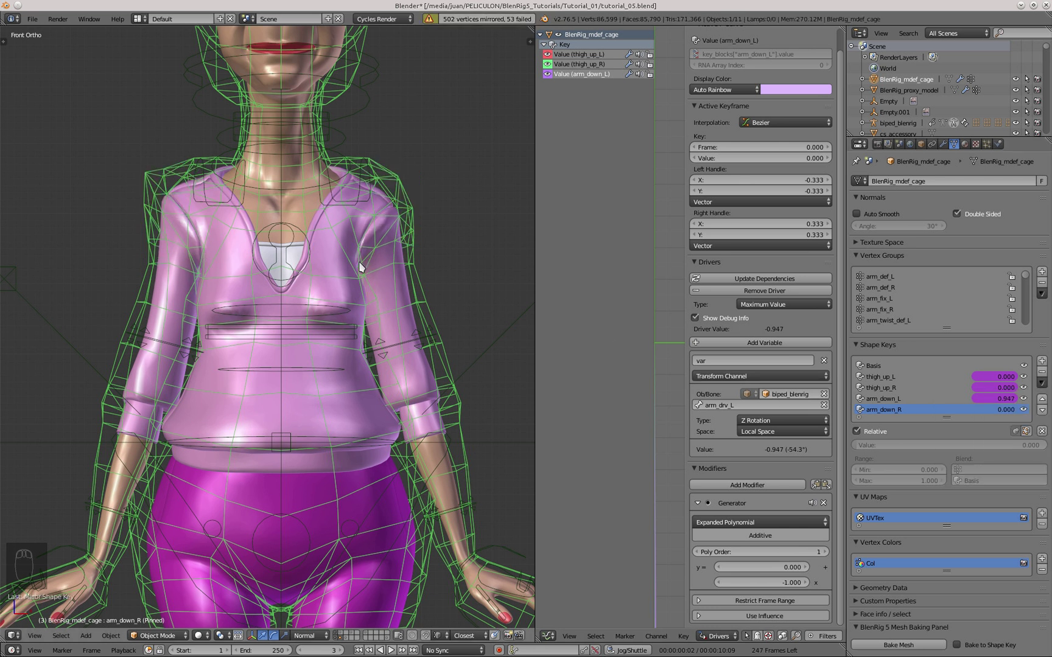
left_click(1015, 431)
- Copy arm_down_L's value driver and paste it onto the arm_down_R shape key's value
left_click(890, 400)
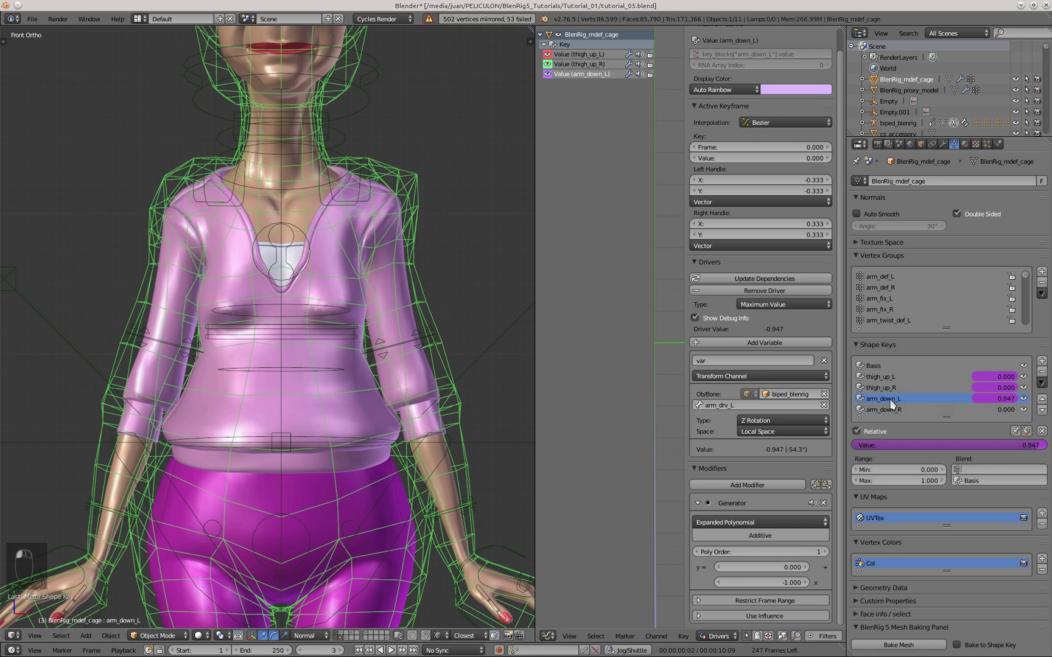
right_click(927, 442)
left_click(916, 434)
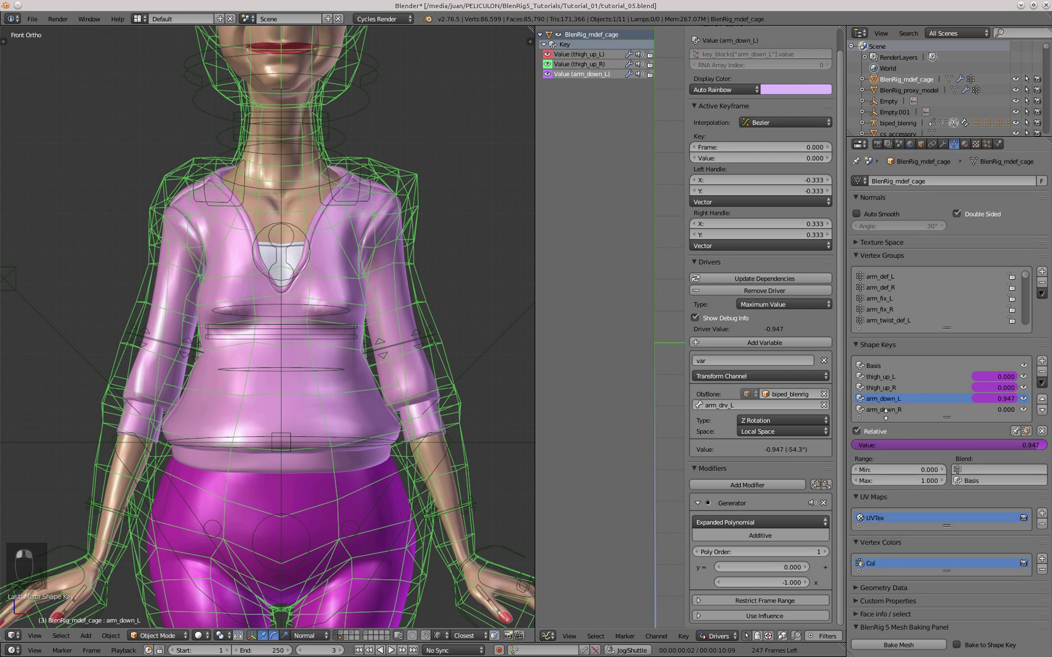
left_click(886, 410)
right_click(929, 448)
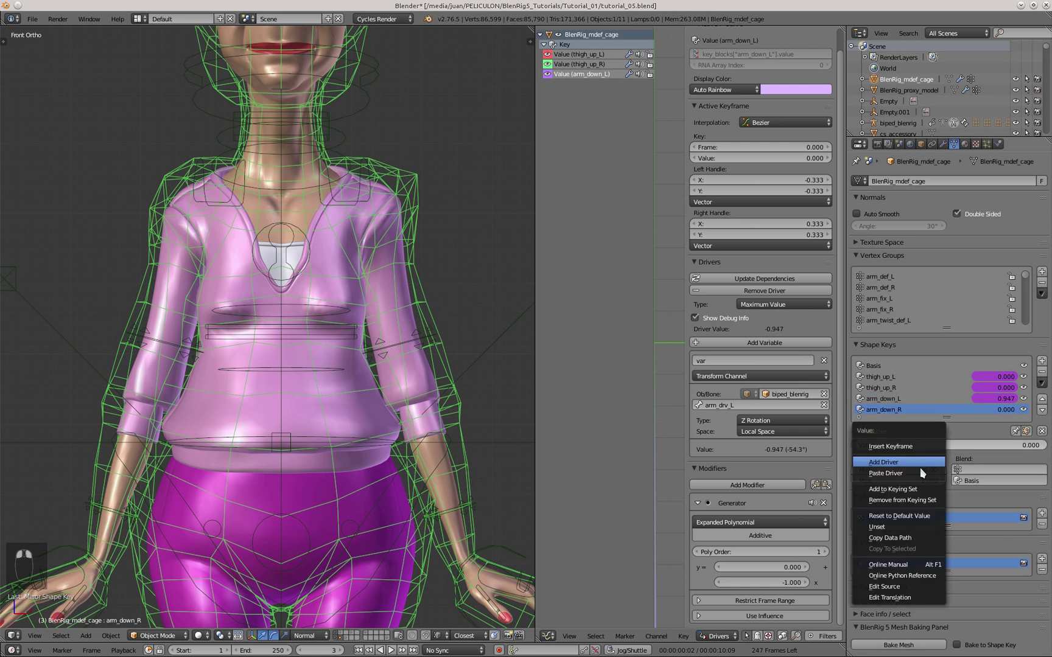
left_click(920, 465)
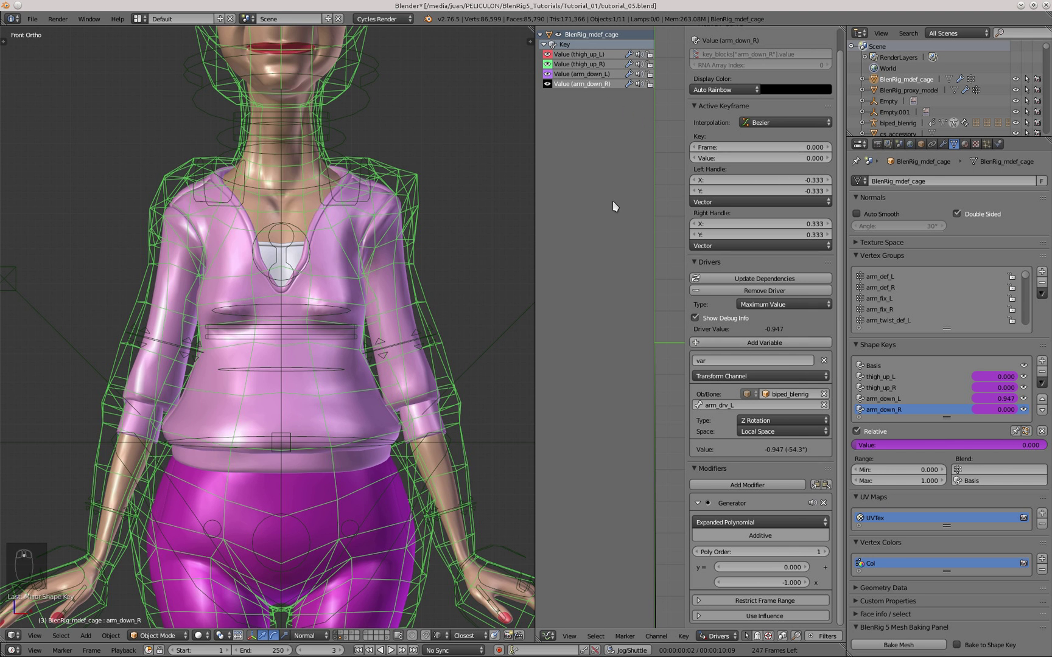
- Retarget the arm_down_R driver variable to the arm_drv_R bone
left_click(756, 406)
key("BackSpace")
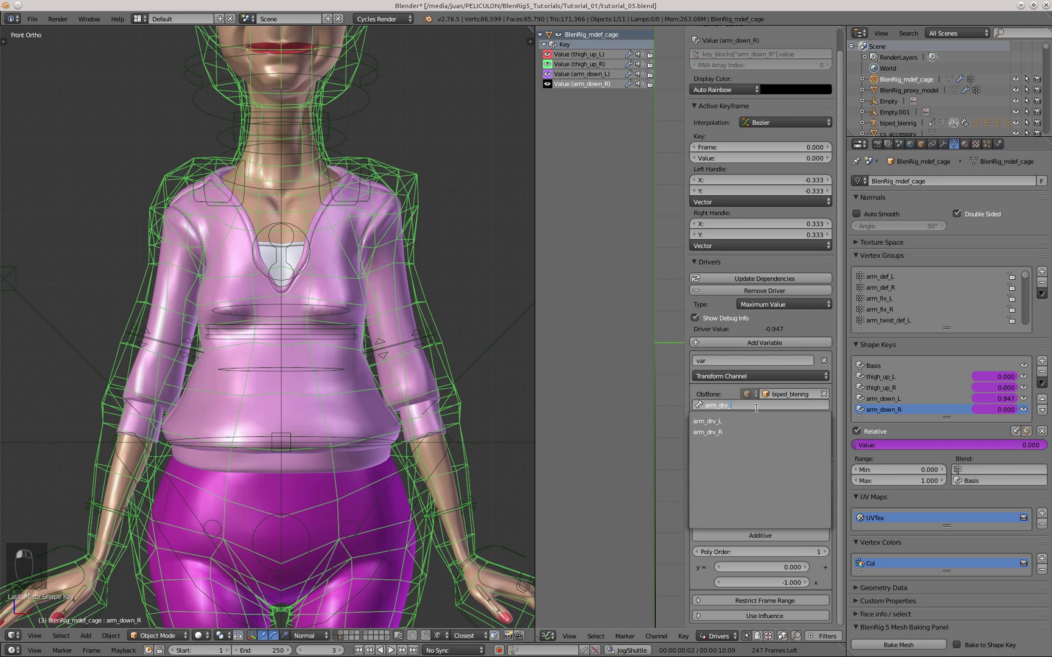
type("R")
key("Return")
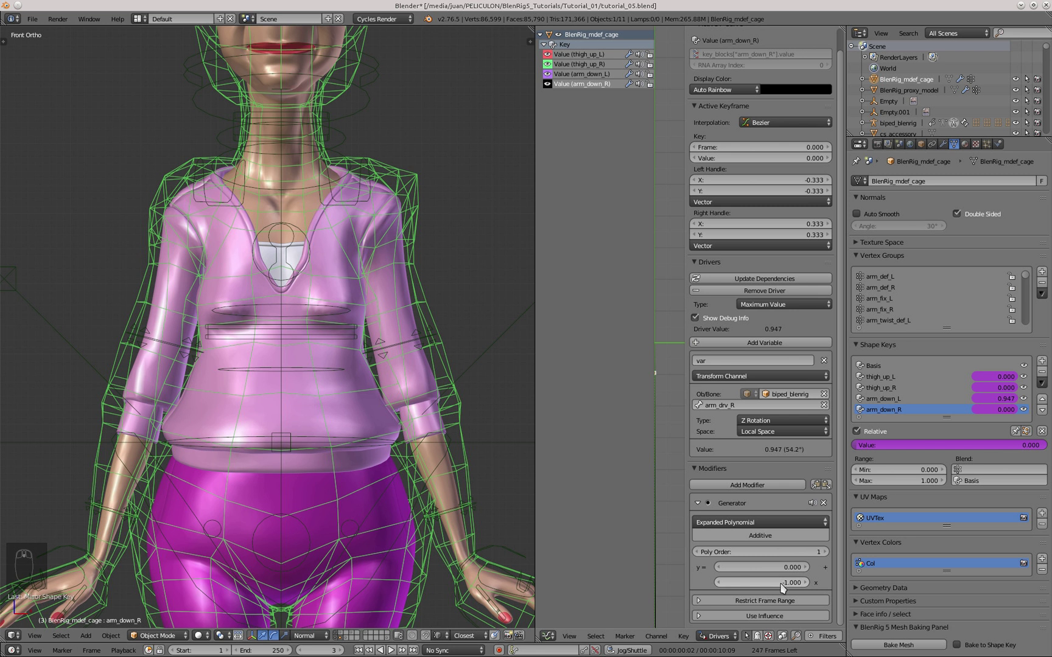
- Set the arm_down_R driver's Generator x coefficient to 1 and update the driver dependencies
type("1")
key("Return")
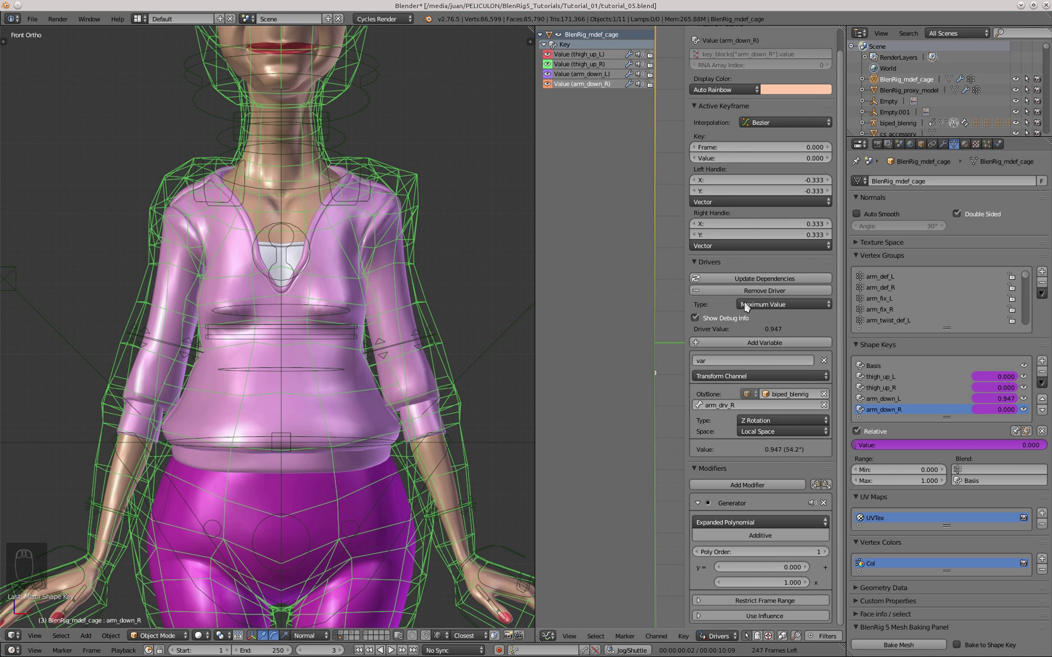
left_click(755, 281)
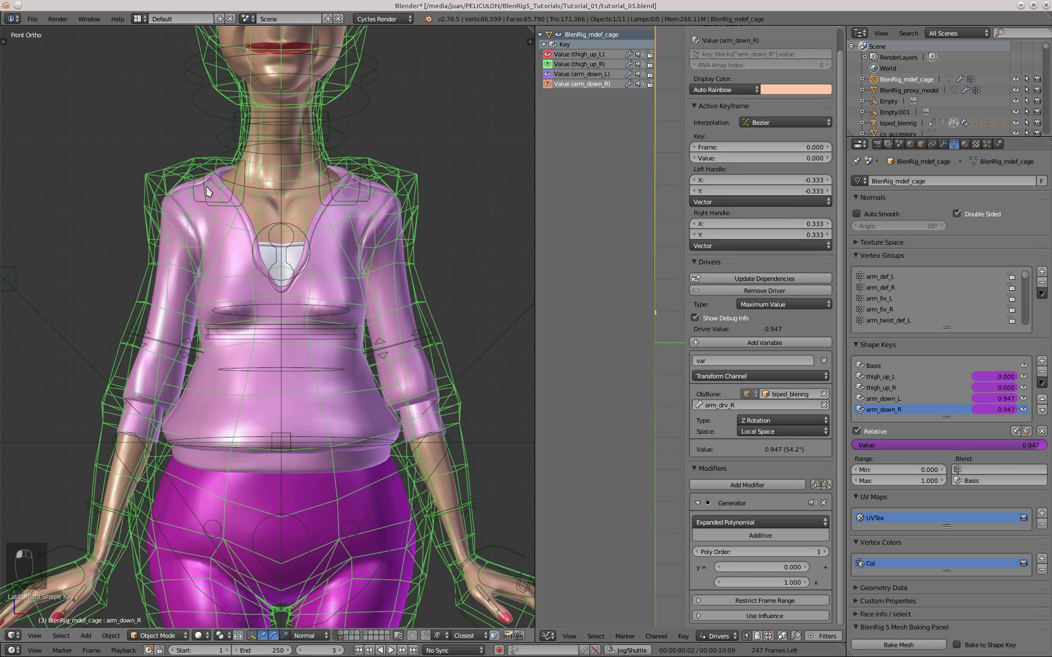
- Hide the deform cage's layer and raise hand_ik_ctrl_R to check how the arm_down_R correction releases
scroll(152, 258, "down", 1)
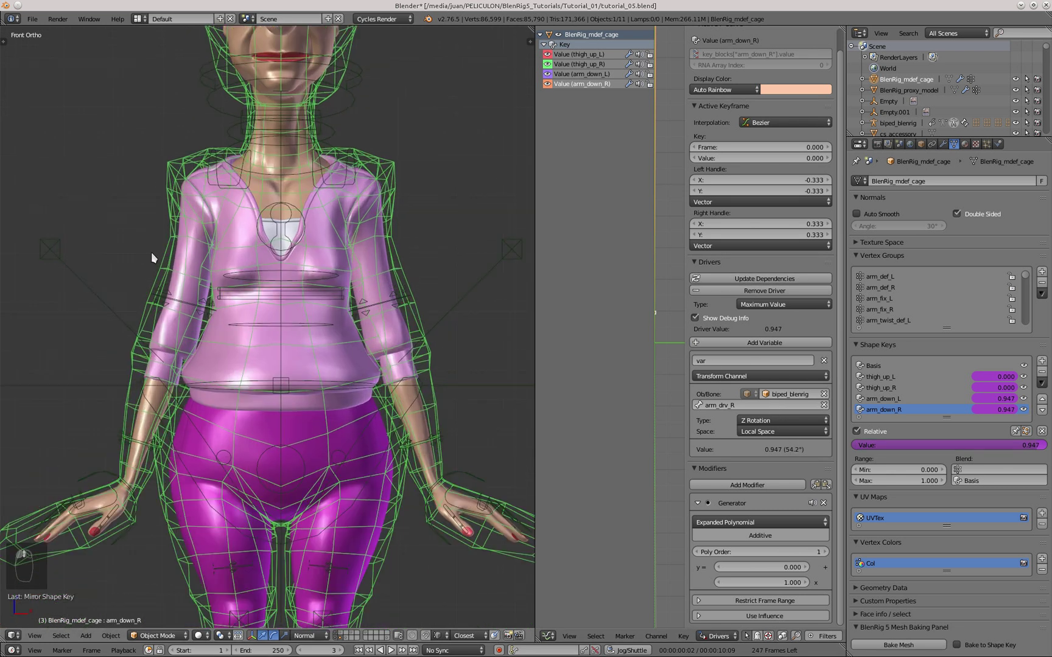
left_click(341, 635)
key("g")
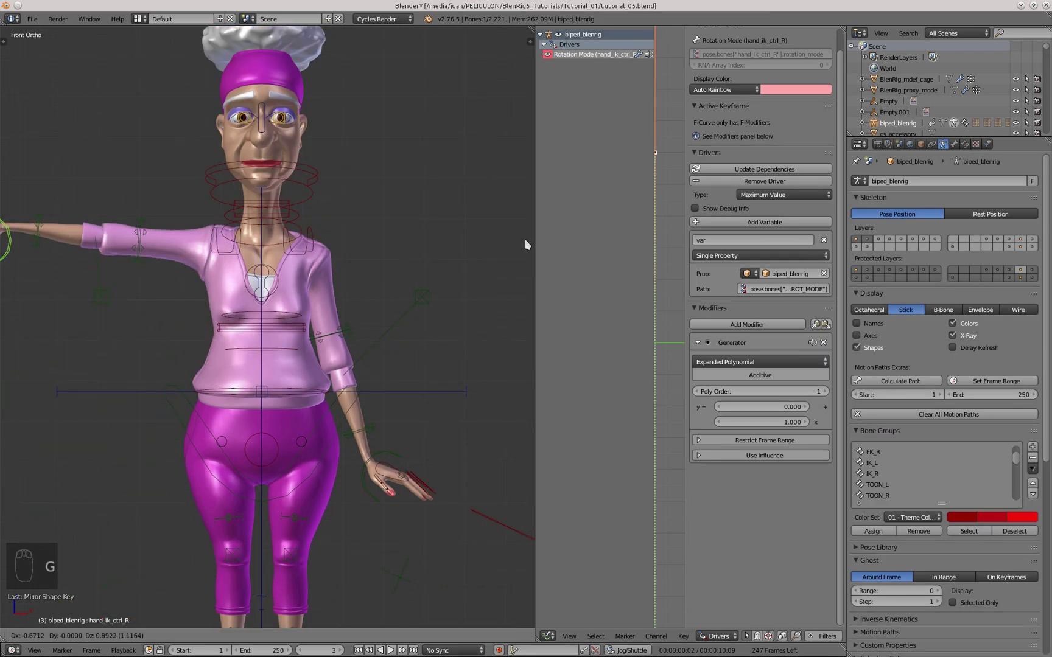
left_click(160, 467)
middle_click_drag(346, 331, 281, 331)
- Clear the pose location and scale of all the rig's bones
key("a")
key("a")
key("alt+g")
key("alt+s")
key("a")
key("KP_1")
scroll(345, 310, "down", 3)
scroll(402, 292, "up", 2)
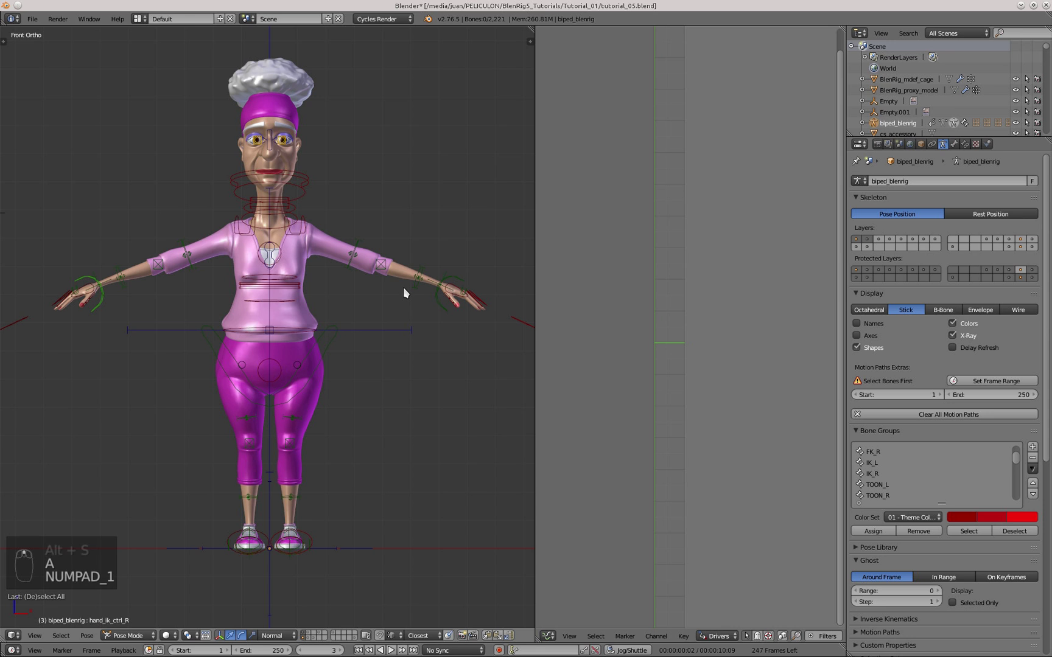
- Move hand_ik_ctrl_L in front of the body so that the left elbow is strongly bent
right_click(437, 291)
middle_click_drag(437, 291, 326, 476)
scroll(297, 247, "up", 5)
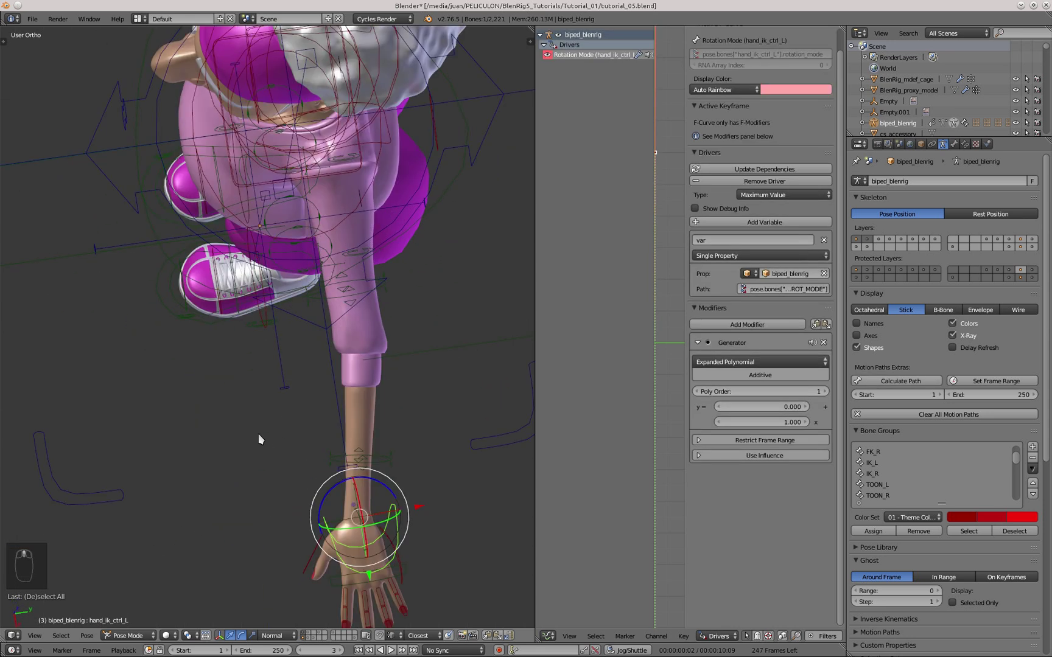
key("g")
left_click(265, 365)
middle_click_drag(266, 365, 252, 279)
key("g")
left_click(253, 271)
key("g")
left_click(260, 251)
key("g")
left_click(311, 305)
scroll(356, 347, "up", 2)
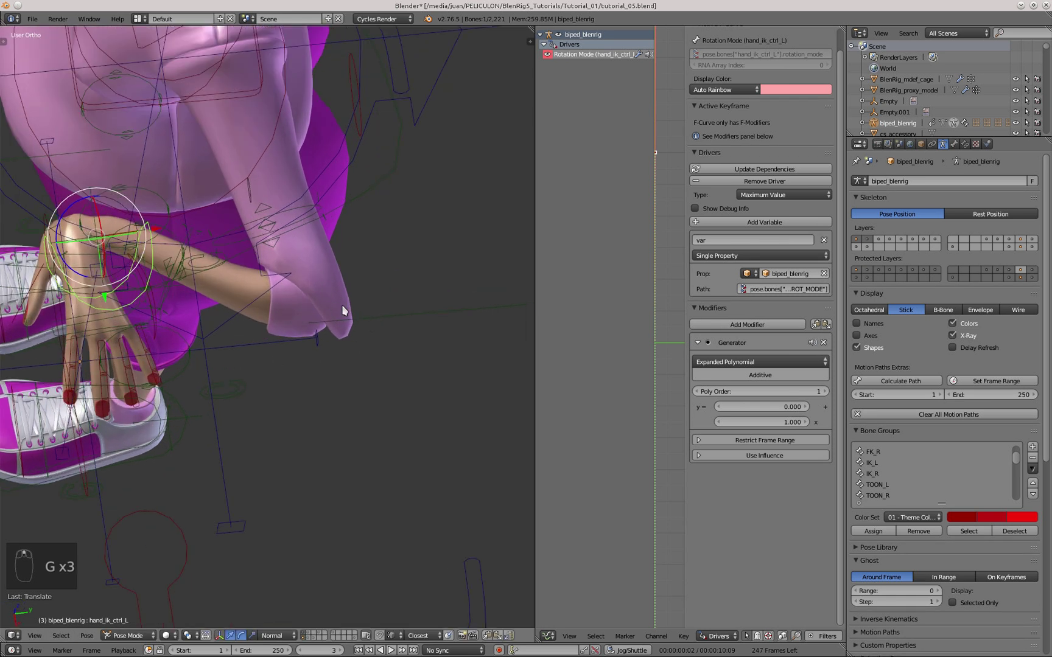
scroll(261, 461, "down", 2)
- Show the deform cage's layer, add a new shape key to the cage and name it forearm_up_L
left_click(308, 639, "shift")
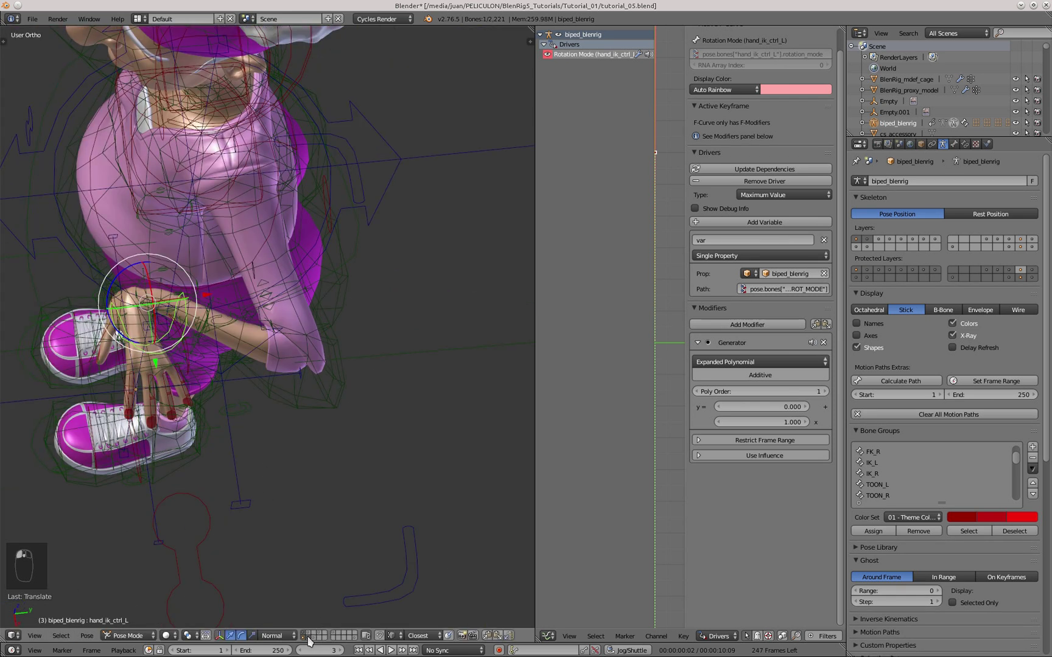
right_click(342, 404)
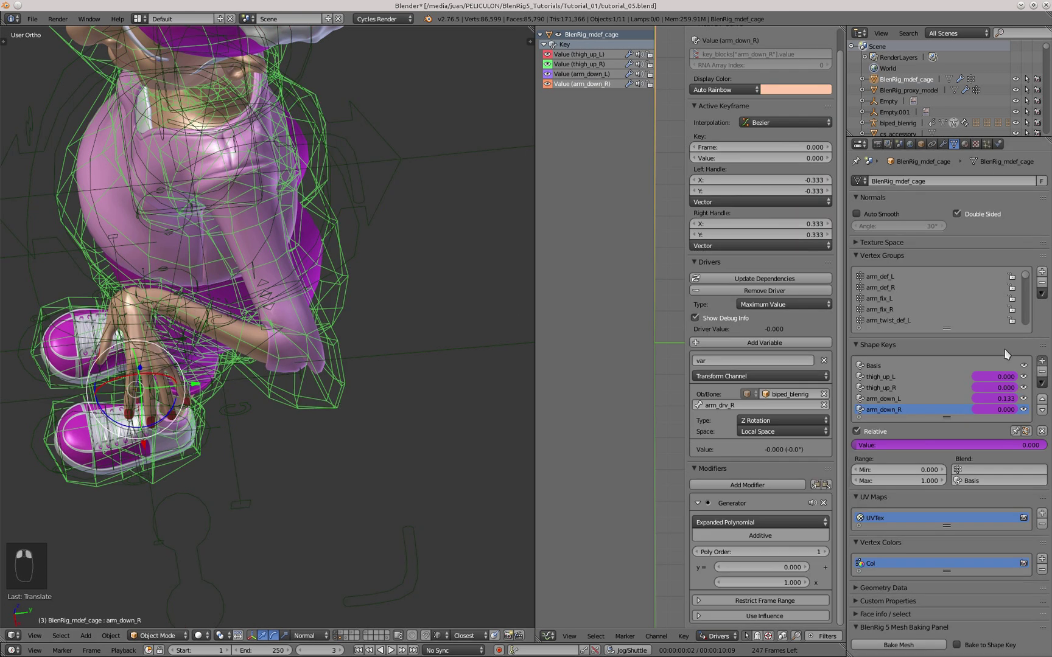
left_click(1042, 361)
left_click(887, 411)
type("forearm_up_L")
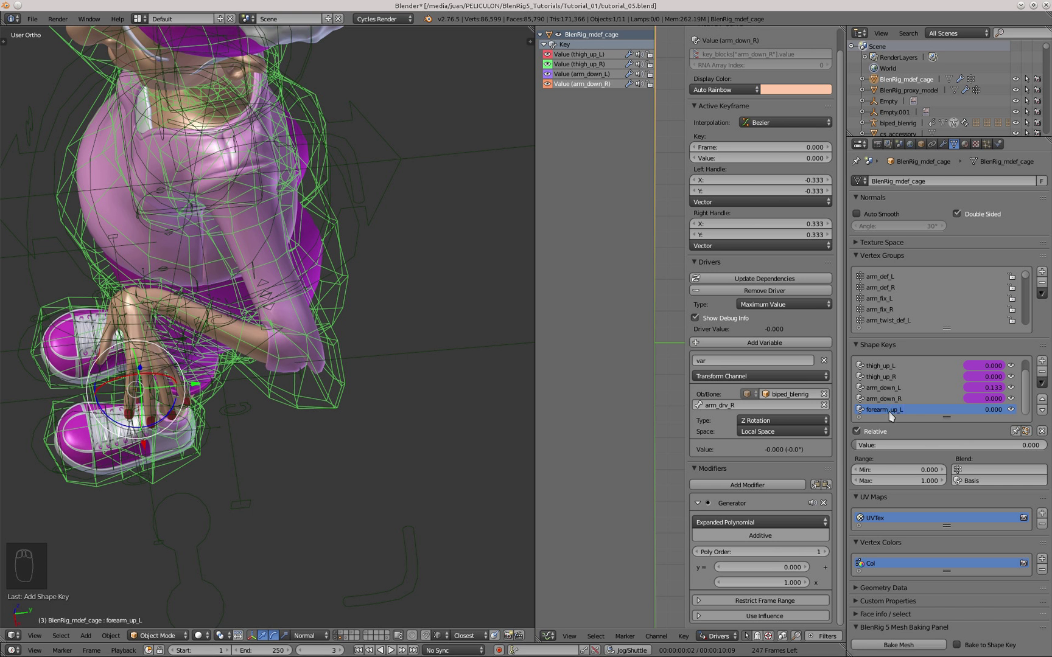
- Copy arm_down_R's value driver and paste it onto the forearm_up_L shape key's value
left_click(897, 400)
right_click(907, 445)
left_click(896, 436)
left_click(895, 410)
right_click(895, 445)
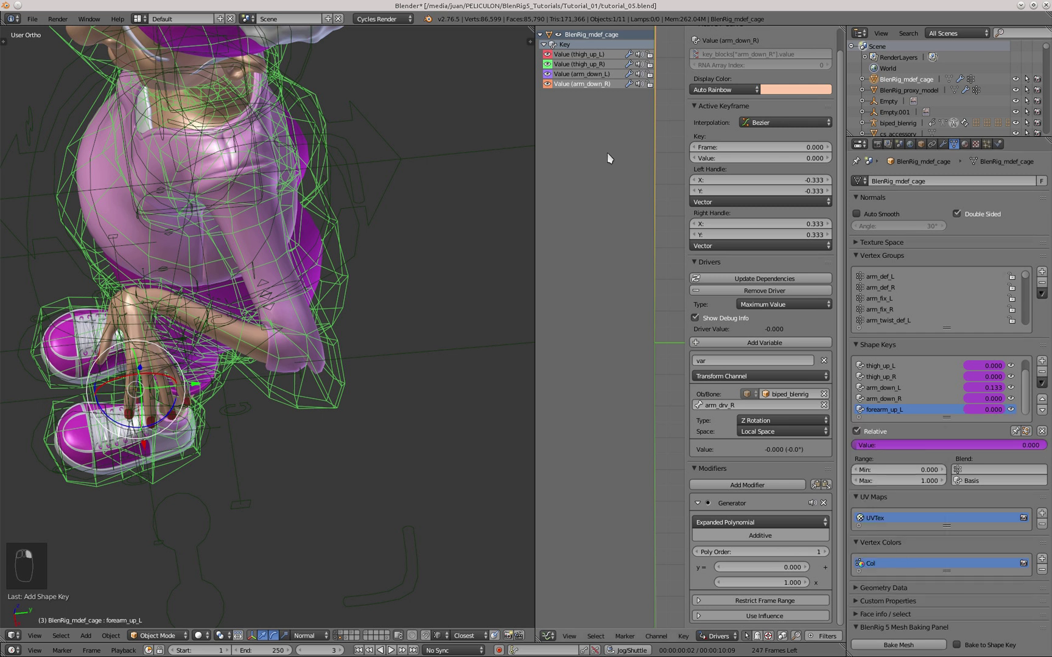
- Retarget the forearm_up_L driver variable to the forearm_fk_L bone
left_click(586, 94)
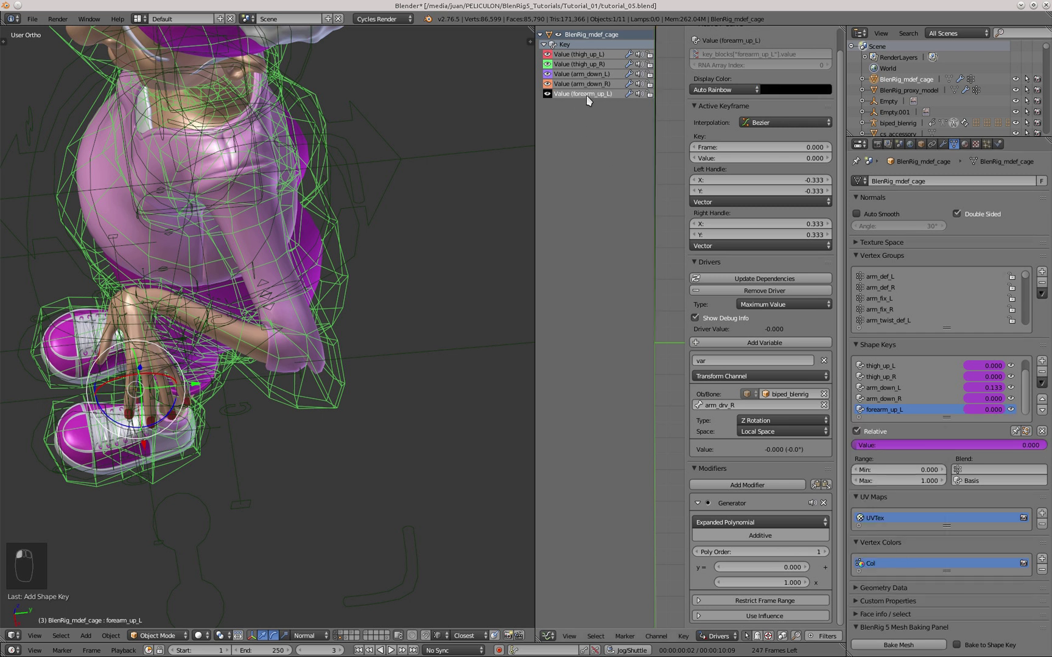
left_click(735, 405)
type("forear")
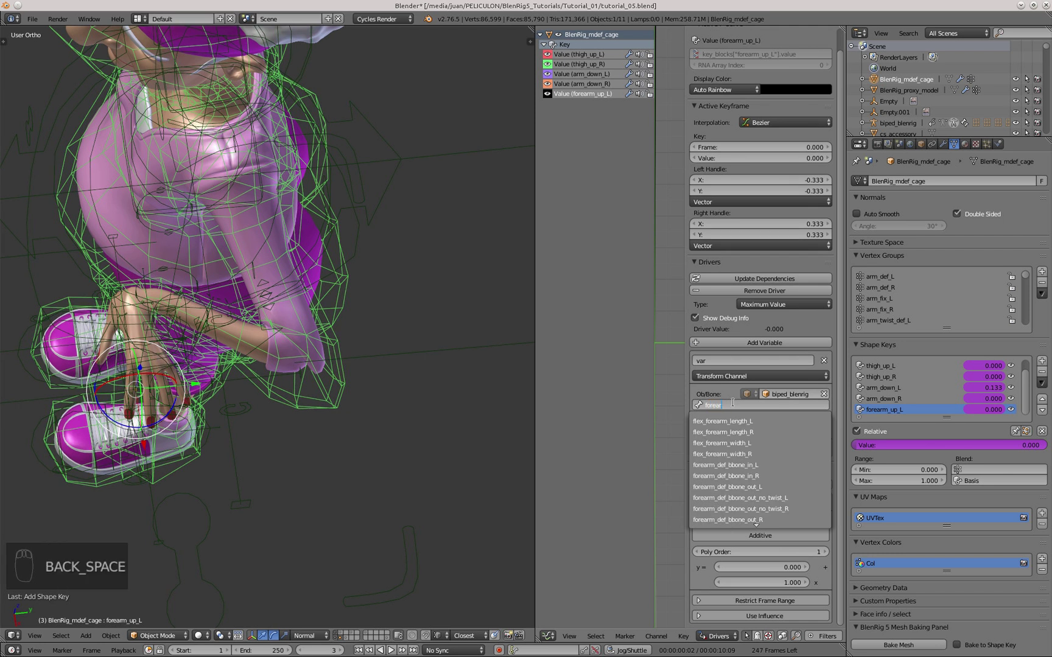
type("m_fk")
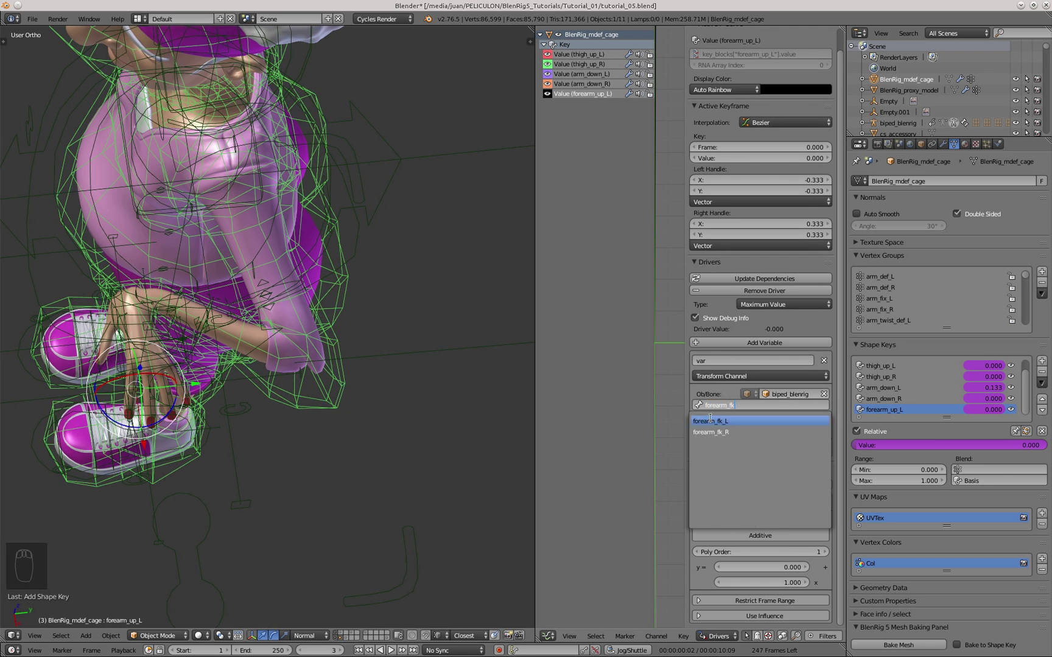
left_click(712, 420)
- Reveal the rig's hidden bones and select forearm_fk_L to check its rotation axis
middle_click_drag(320, 404, 324, 353)
scroll(334, 401, "up", 2)
right_click(301, 291)
key("alt+h")
right_click(341, 389)
right_click(342, 373)
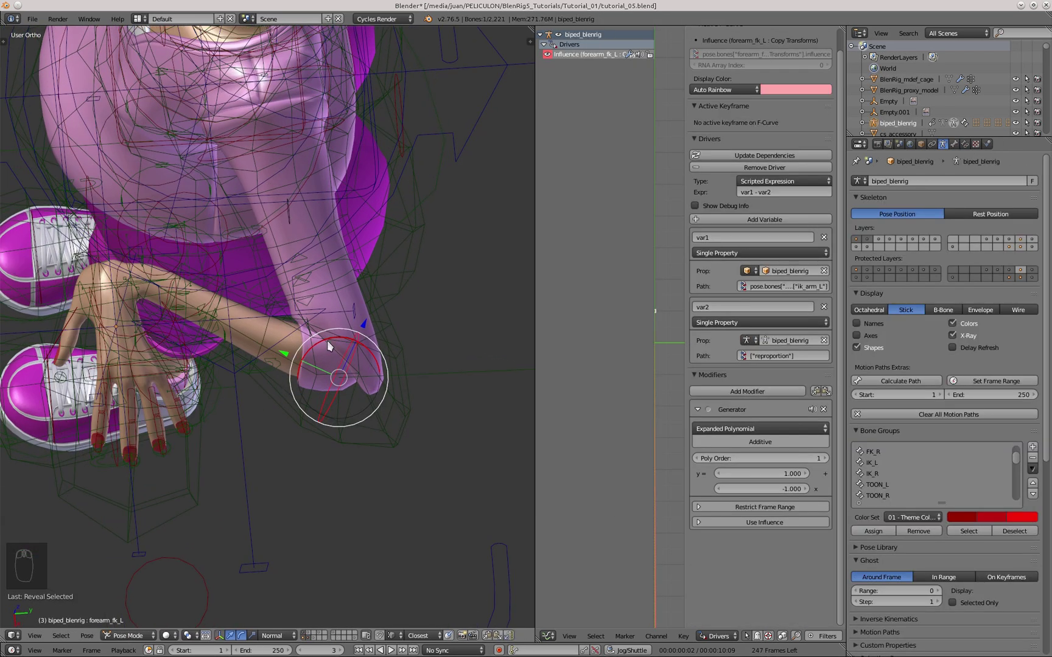
- Set the forearm_up_L driver to read X Rotation with a Generator x coefficient of 0.5
key("Right")
right_click(376, 430)
left_click(783, 421)
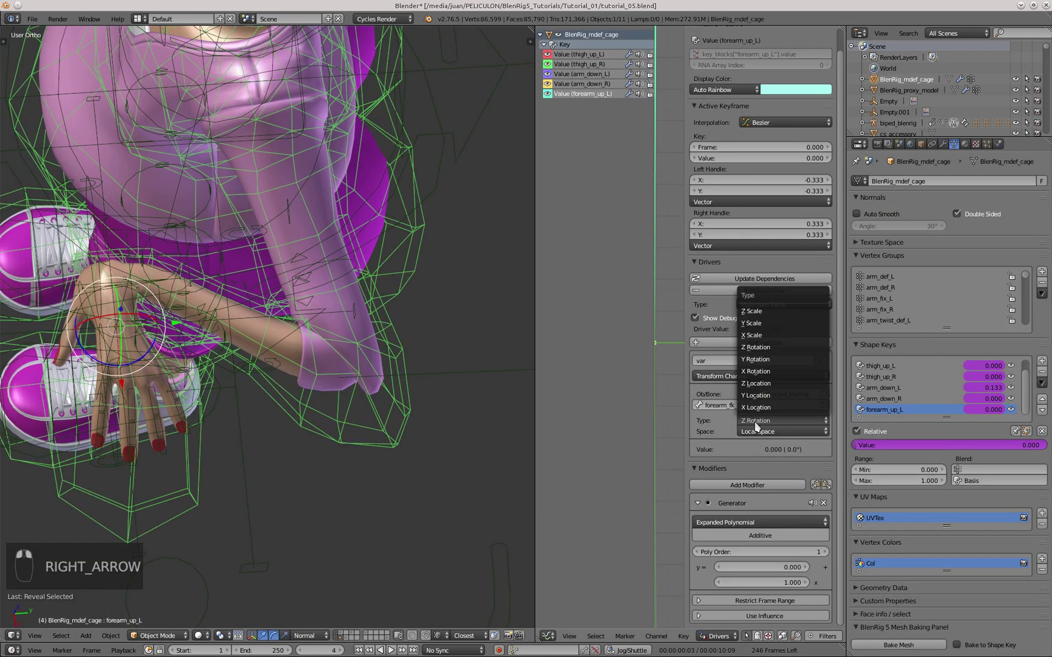
left_click(759, 372)
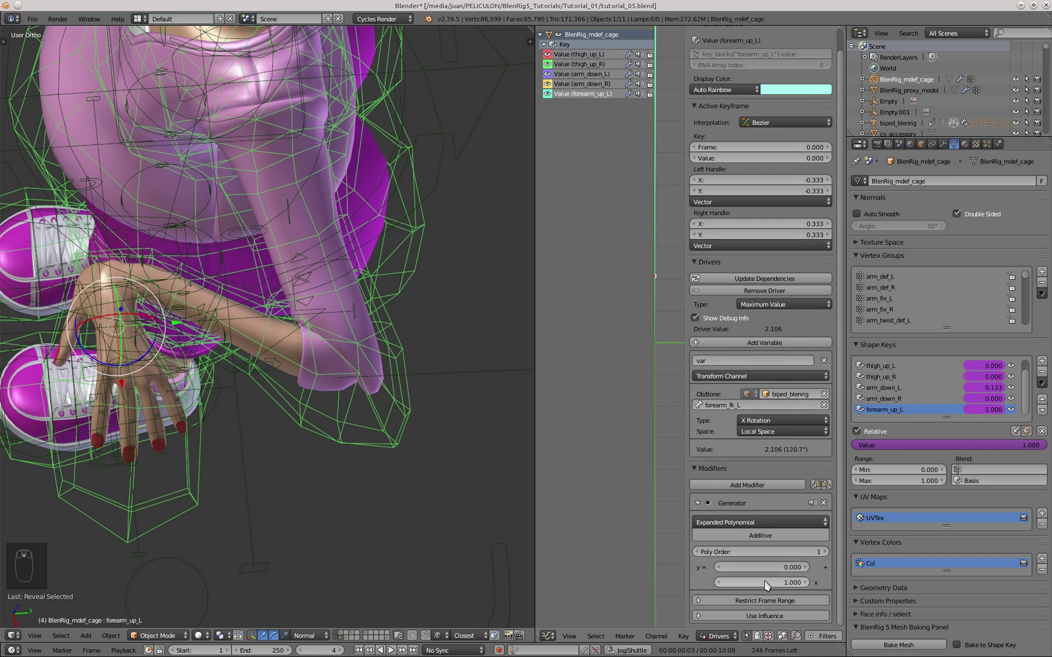
type("0.5")
key("Return")
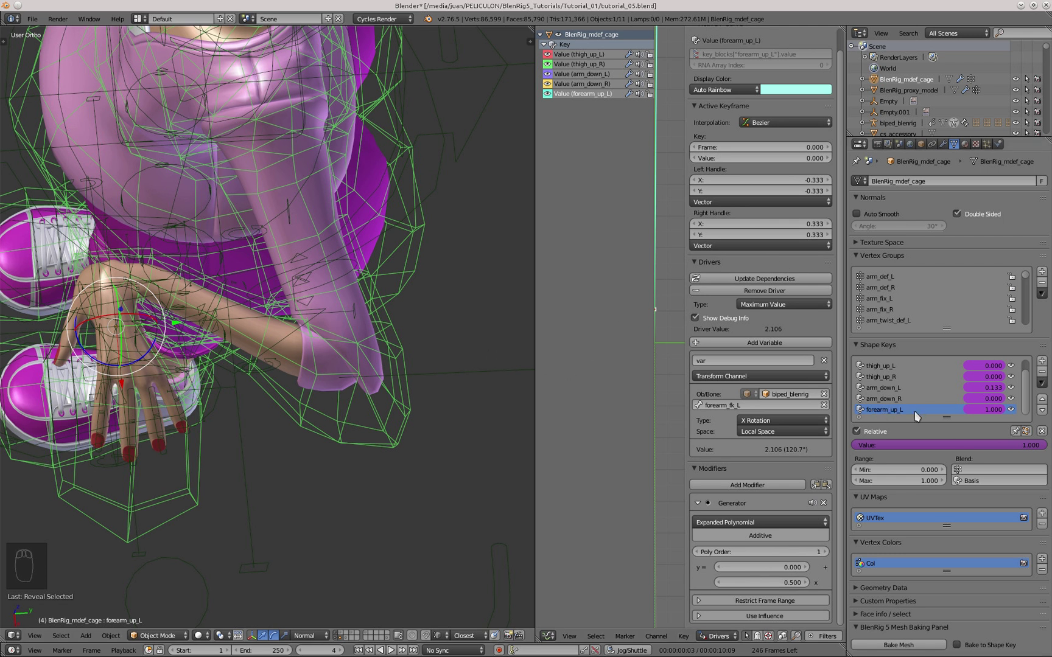
- In the forearm_up_L shape, move the cage edges around the outer left elbow using smooth proportional editing
key("Tab")
scroll(417, 360, "up", 5)
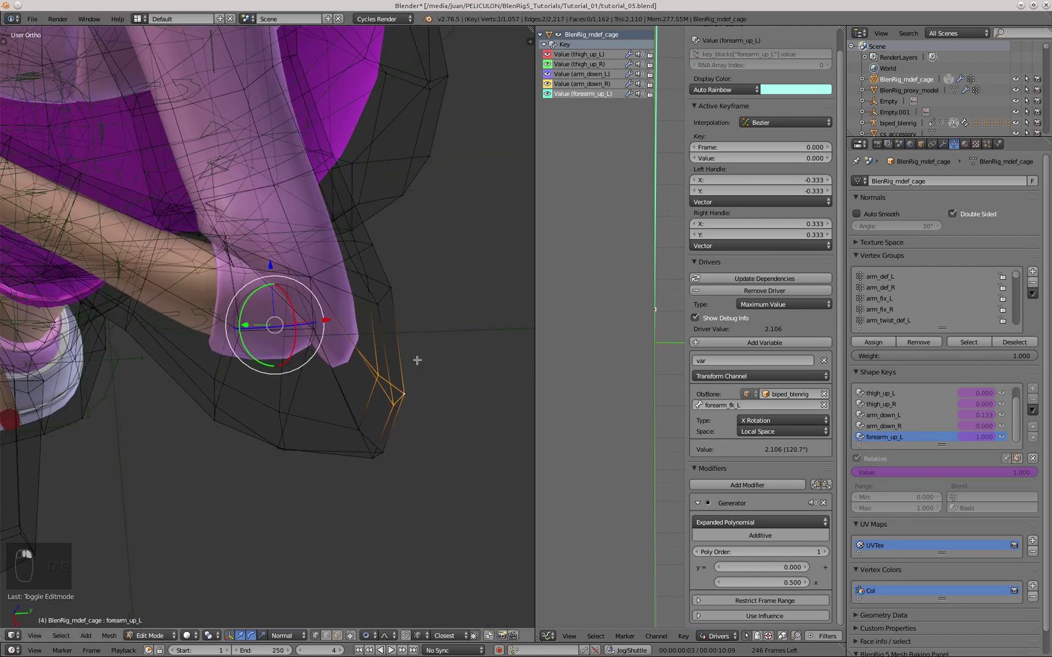
key("g")
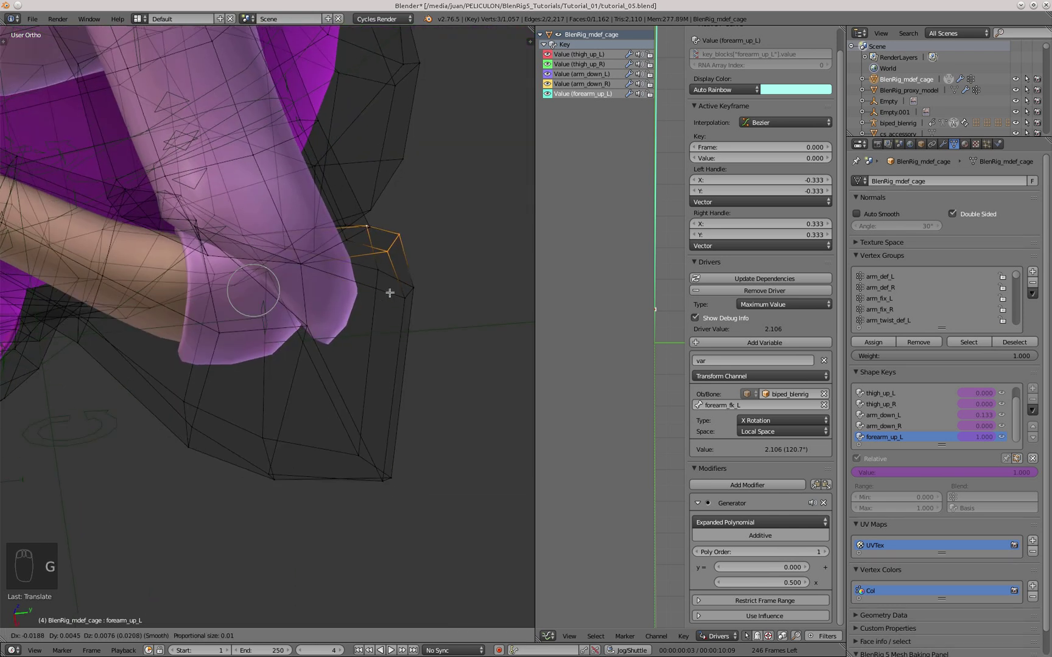
left_click(390, 293)
scroll(389, 293, "down", 1)
middle_click_drag(371, 341, 303, 474)
right_click(303, 449, "alt")
key("g")
left_click(385, 415)
right_click(401, 426, "alt")
key("g")
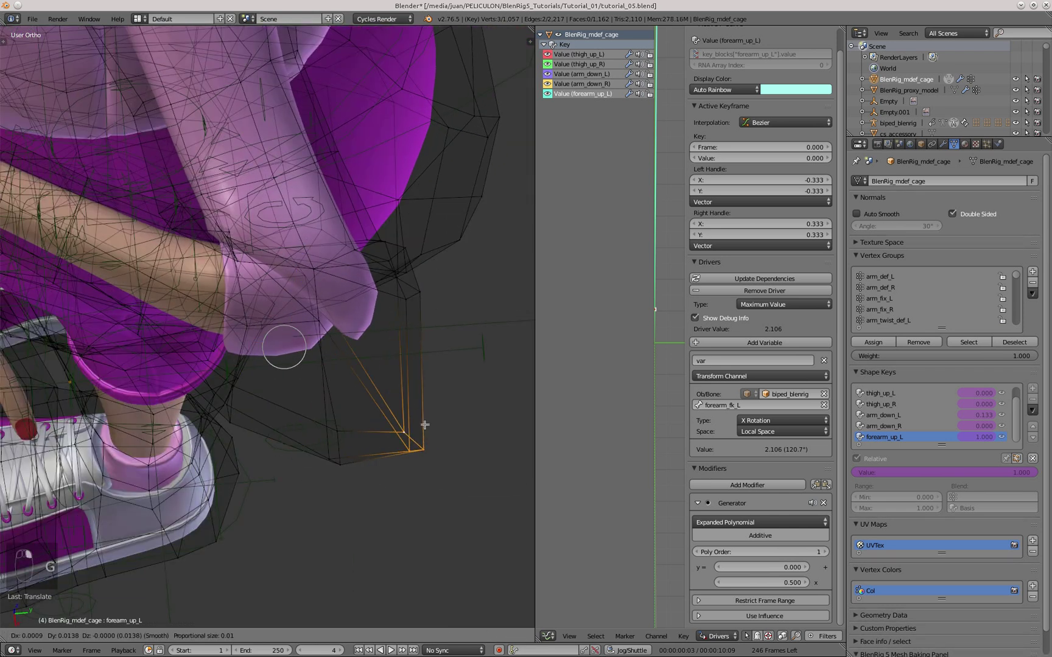
left_click(397, 432)
- Slightly move the cage vertex near the inner crease of the bent left elbow
middle_click_drag(199, 225, 305, 323, "shift")
scroll(310, 315, "up", 3)
right_click(295, 281)
key("g")
left_click(293, 280)
- Refine the cage edges at the left elbow's tip and outer side to improve the bent elbow's volume
scroll(294, 280, "down", 4)
middle_click_drag(293, 280, 350, 325)
right_click(397, 477, "alt")
key("g")
left_click(457, 495)
right_click(356, 327)
key("g")
left_click(431, 322)
middle_click_drag(431, 322, 388, 485)
scroll(388, 486, "up", 2)
key("g")
left_click(371, 481)
scroll(275, 470, "down", 2)
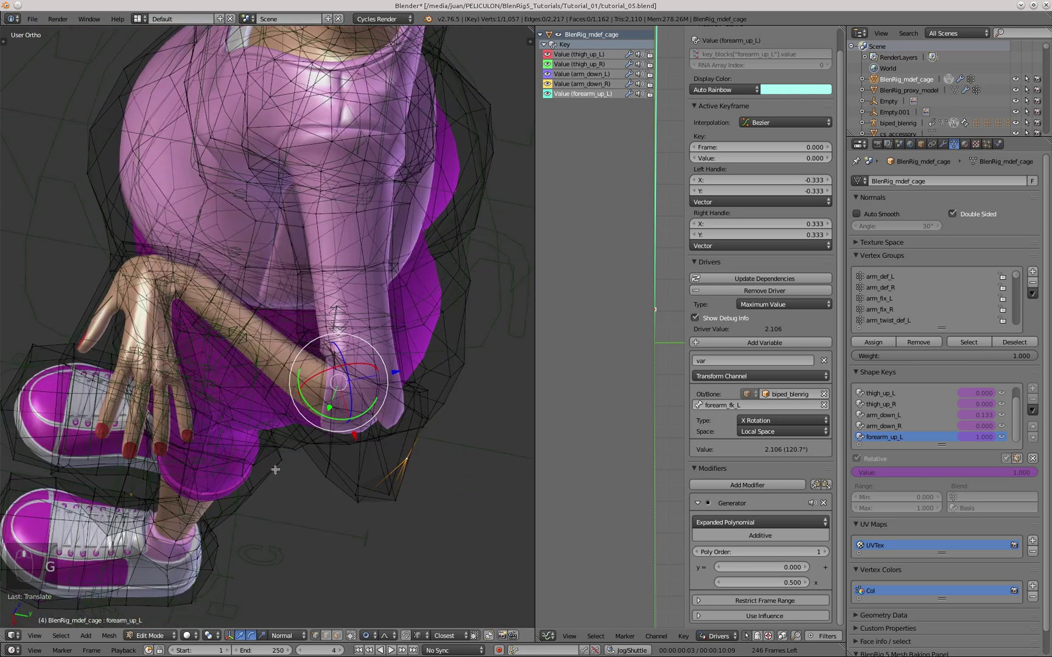
- Finish editing the cage mesh and hide the deform cage's layer
key("Tab")
middle_click_drag(276, 470, 255, 444)
scroll(256, 426, "down", 4)
right_click(239, 347)
scroll(246, 359, "up", 2)
right_click(249, 363)
scroll(248, 363, "up", 1)
right_click(415, 456)
left_click(336, 639, "shift")
- Move hand_ik_ctrl_L to test the corrected left elbow in different bends
right_click(242, 324)
middle_click_drag(242, 324, 282, 405)
key("g")
left_click(198, 364)
key("g")
left_click(196, 347)
- Clear hand_ik_ctrl_L's location and make the deform cage the active object again
scroll(282, 406, "down", 3)
key("alt+g")
key("KP_7")
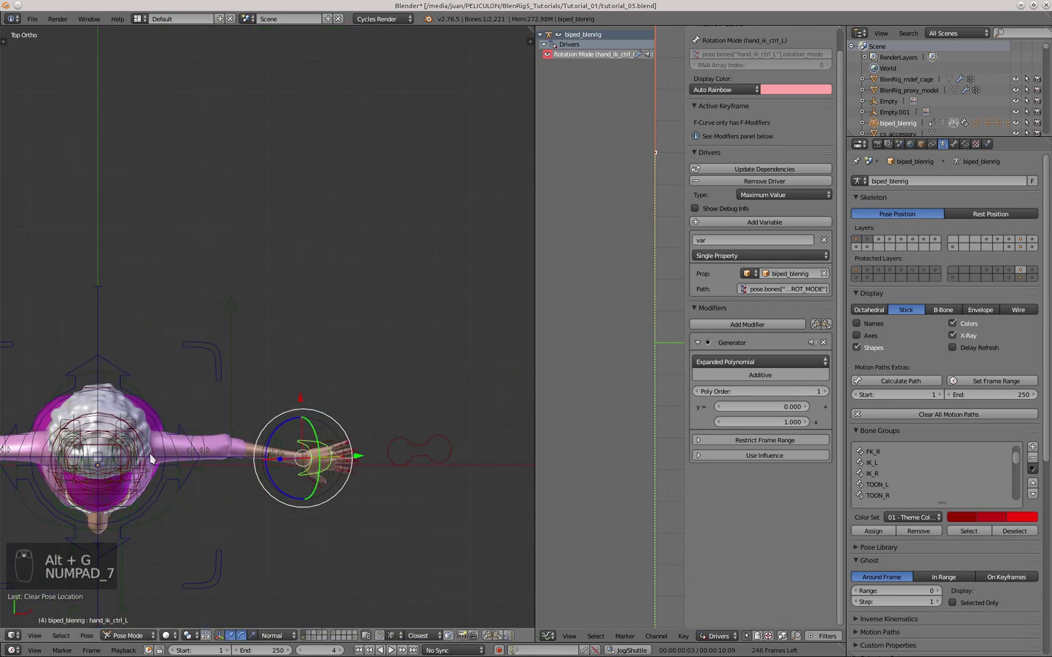
scroll(151, 336, "up", 3)
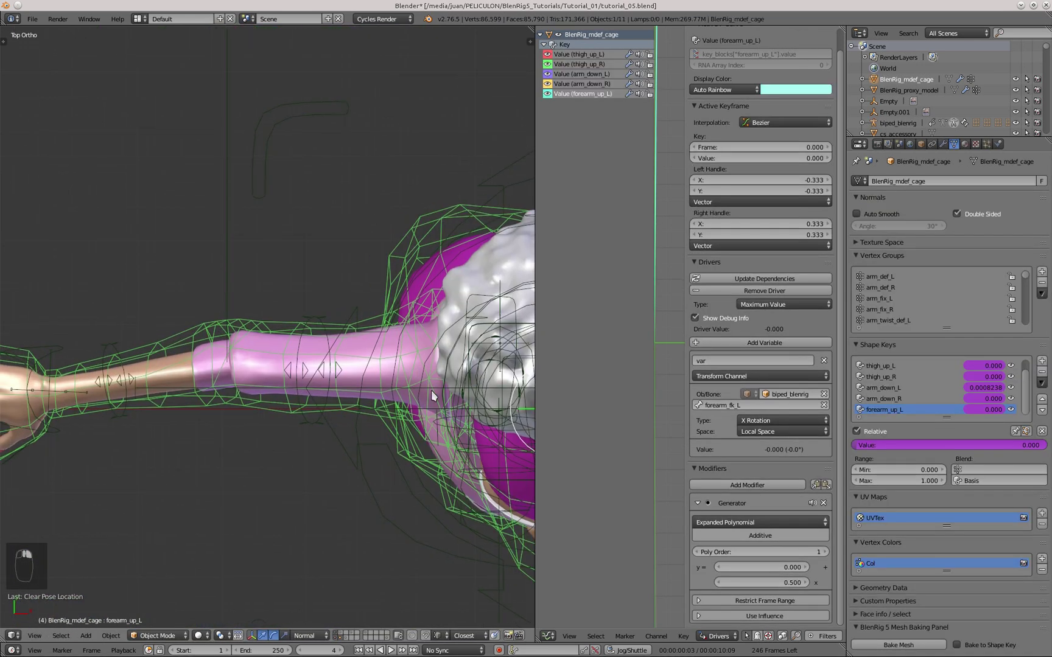
scroll(315, 376, "down", 3)
middle_click_drag(315, 375, 211, 351, "shift")
scroll(210, 352, "down", 1)
- Pin the cage's forearm_up_L shape key and create a new shape from the mix
left_click(1015, 431)
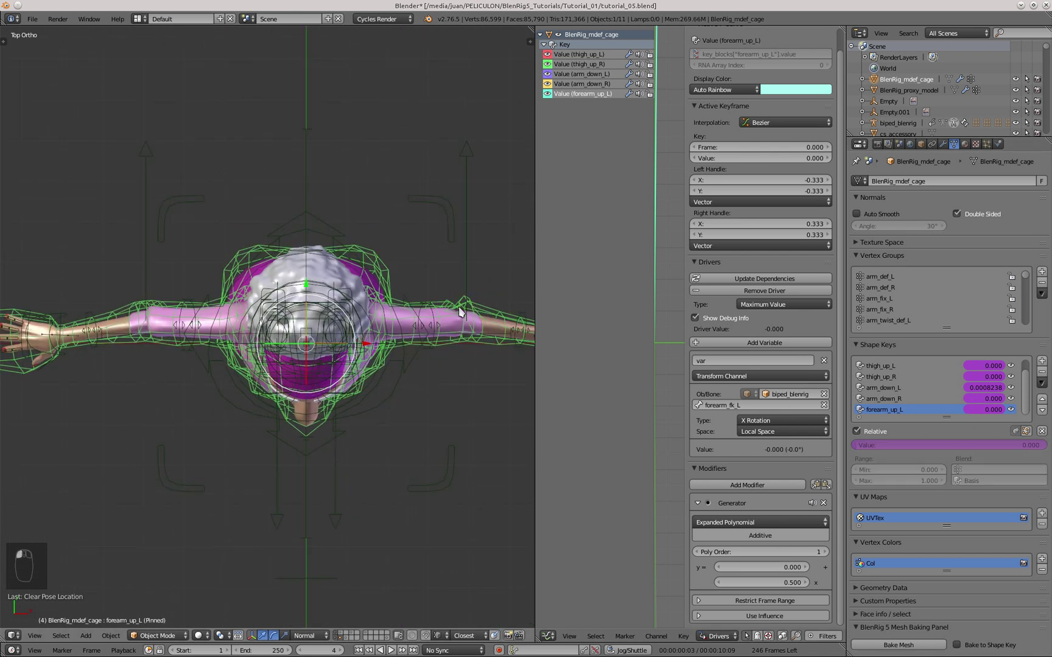
left_click(1042, 390)
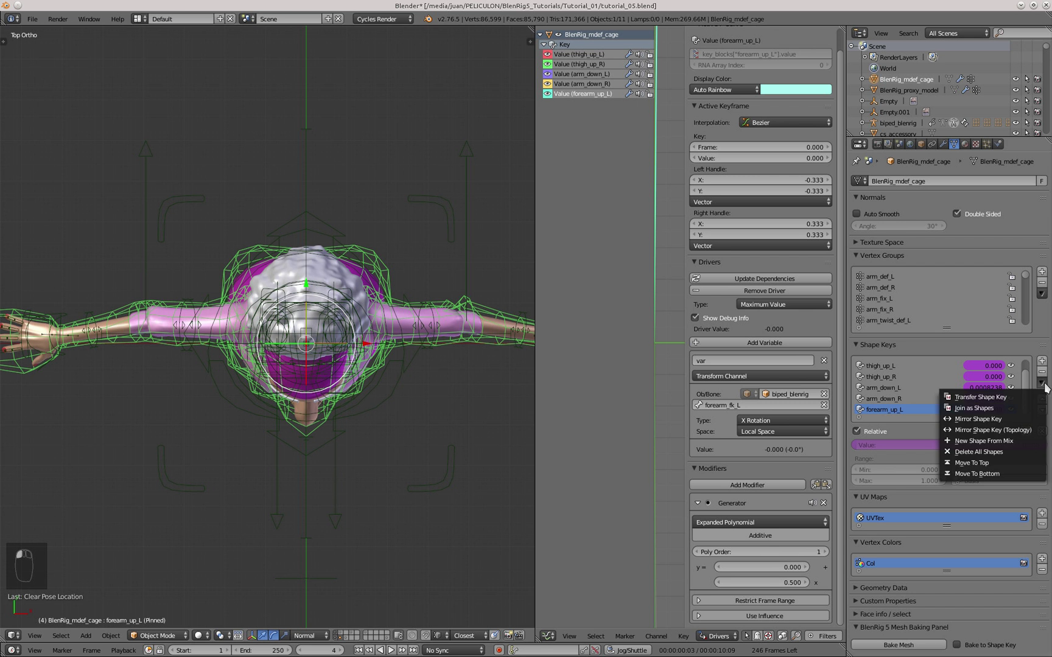
left_click(1006, 444)
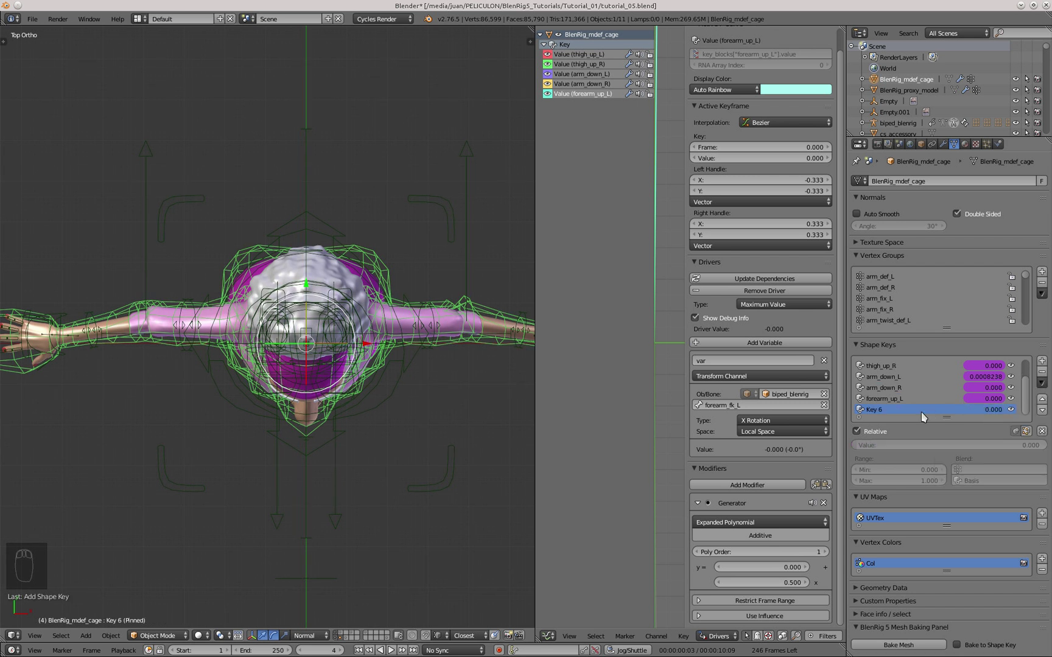
- Name the new shape key forearm_up_R and mirror it using topology
left_click(890, 399)
double_click(882, 407)
type("forearm_up_R")
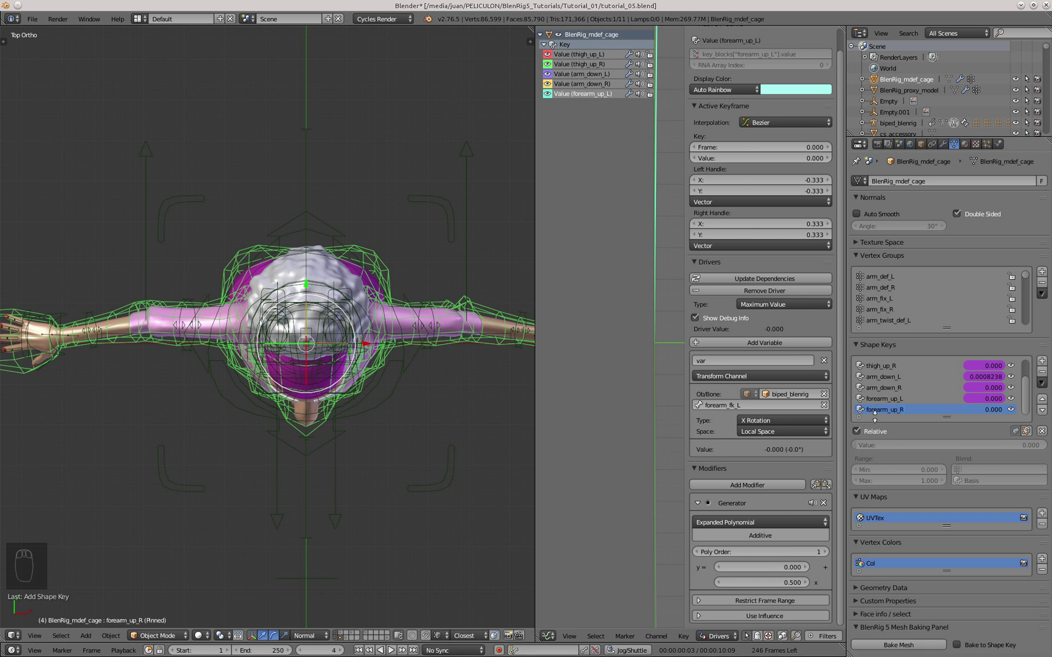
left_click(1041, 383)
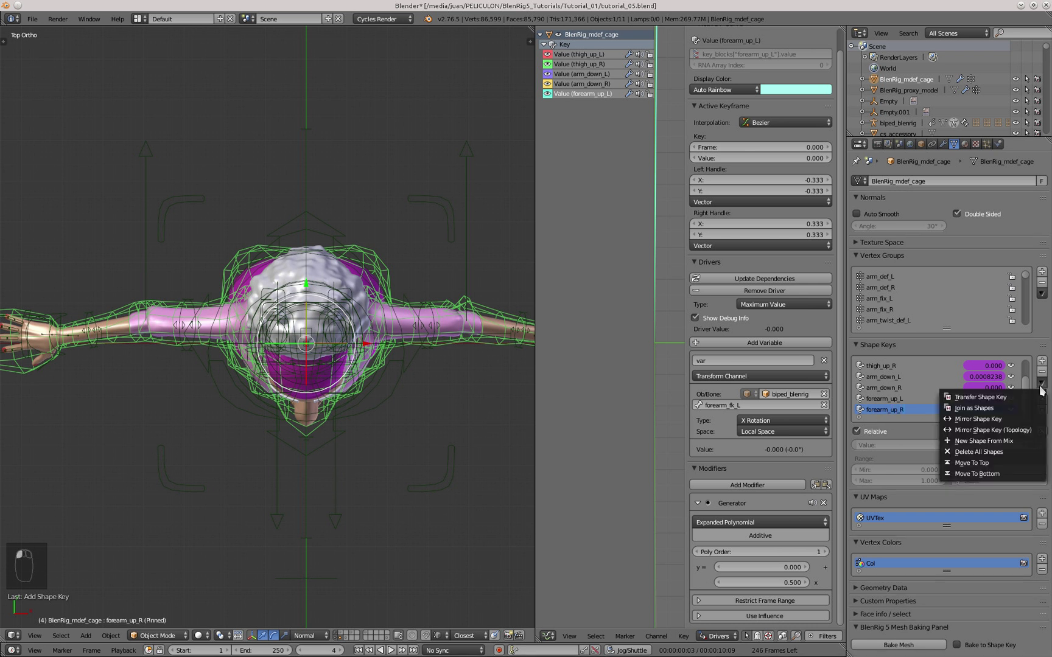
left_click(1011, 430)
- Copy forearm_up_L's value driver and paste it onto the forearm_up_R shape key's value
left_click(907, 399)
right_click(934, 445)
left_click(894, 435)
left_click(894, 410)
right_click(934, 445)
left_click(900, 472)
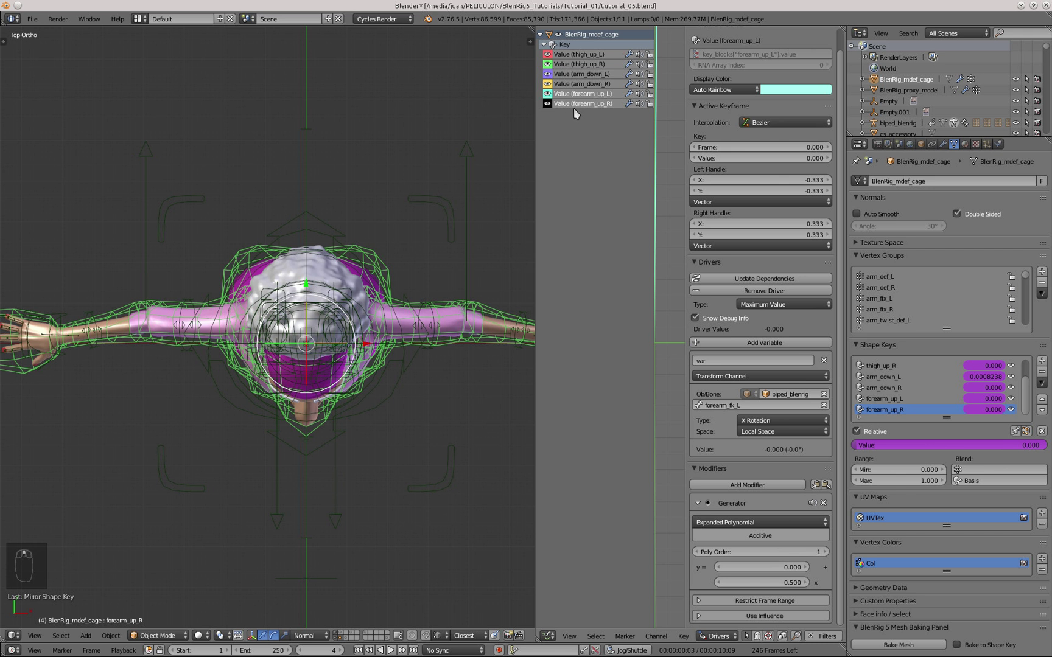
- Retarget the forearm_up_R driver variable to the forearm_fk_R bone
left_click(574, 104)
left_click(749, 403)
key("BackSpace")
type("R")
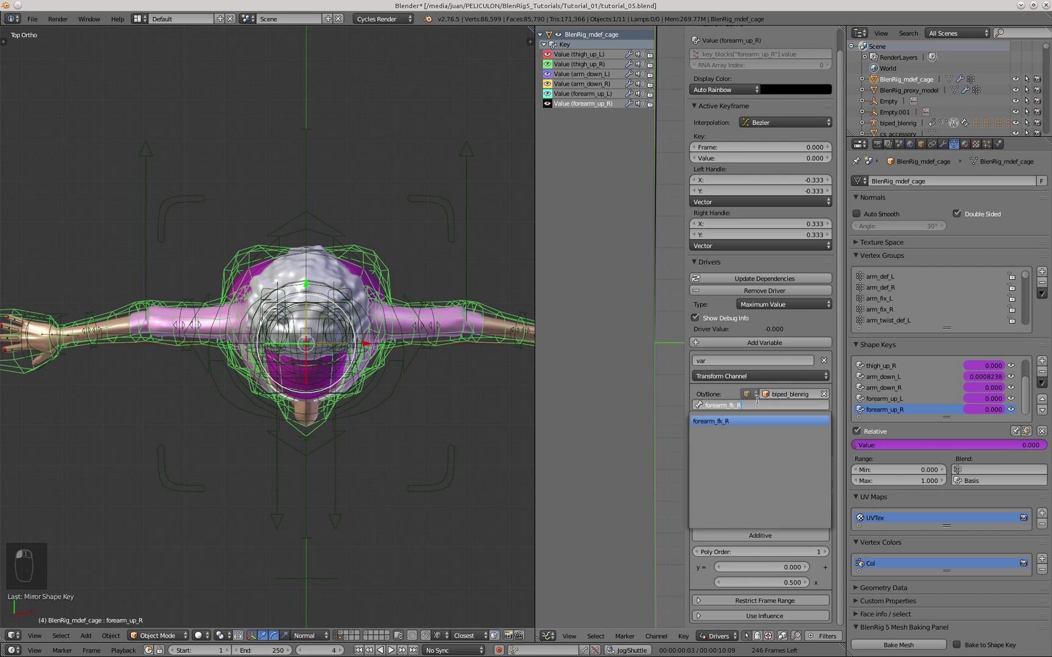
key("Return")
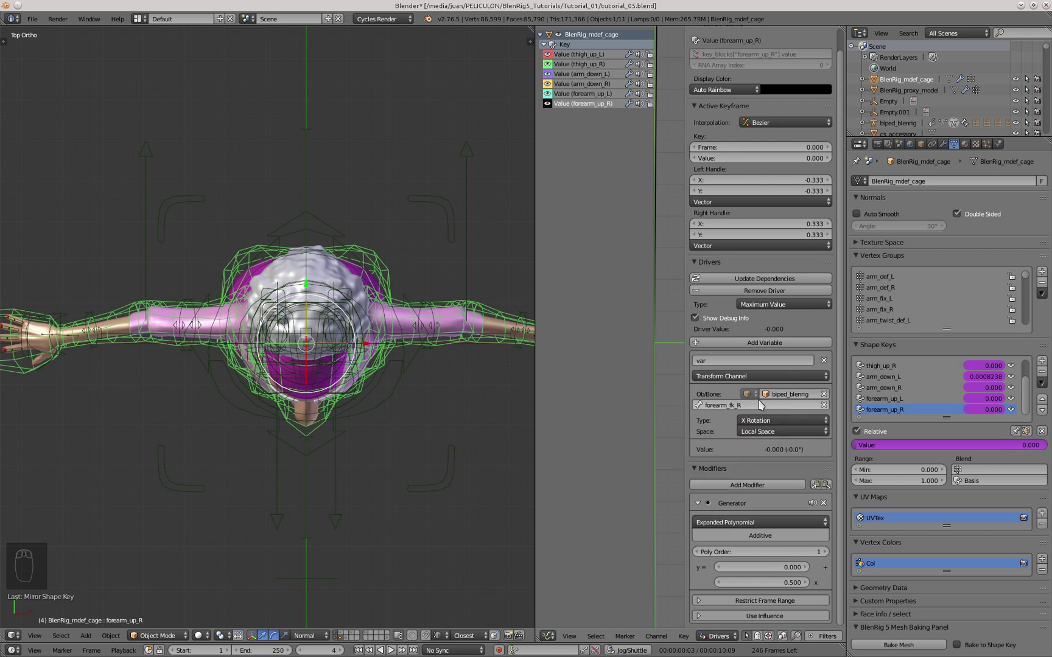
- Move and rotate hand_ik_ctrl_R to bend the right elbow and check the forearm_up_R correction
right_click(59, 359)
key("g")
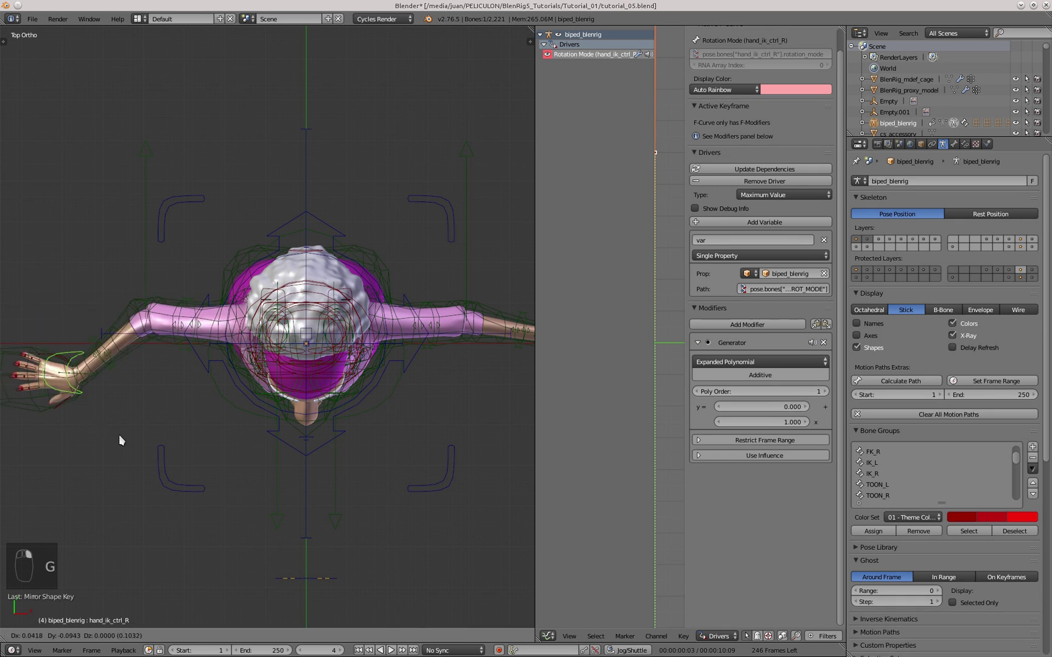
left_click(174, 445)
scroll(154, 343, "up", 3)
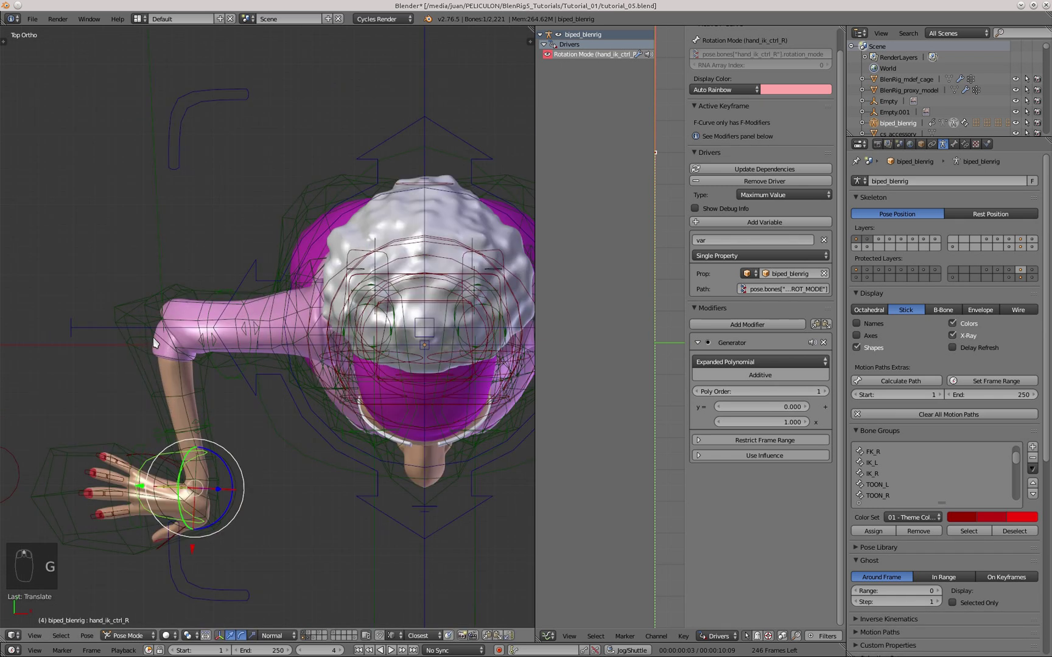
middle_click_drag(154, 343, 152, 336)
right_click(152, 337)
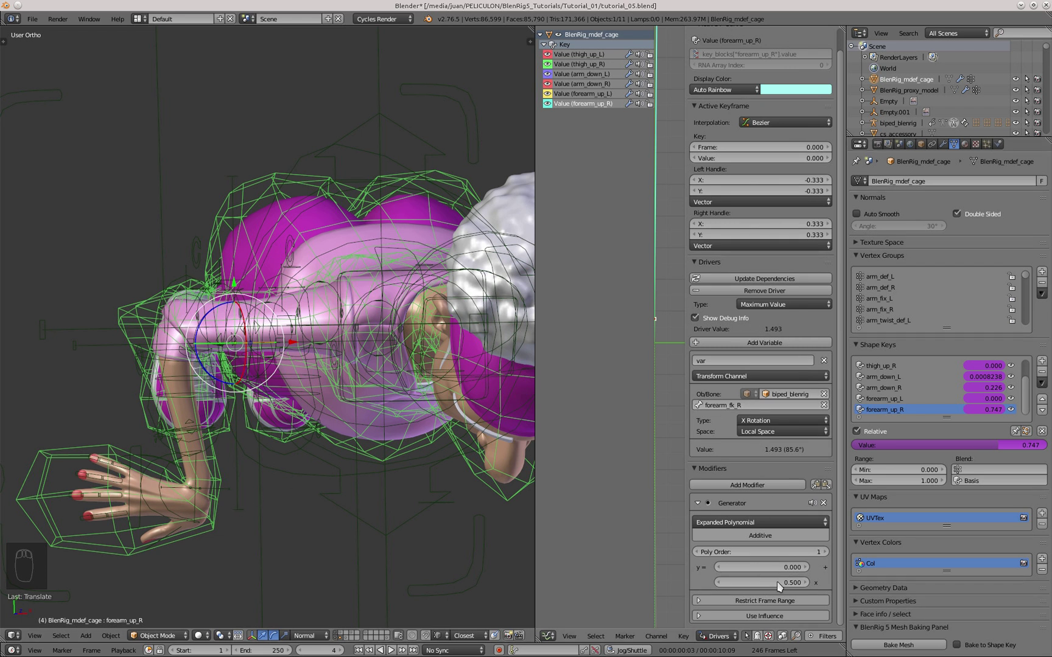
right_click(190, 525)
key("r")
left_click(294, 505)
middle_click_drag(329, 494, 480, 367)
- Merge the driver editor's area into the 3D viewport and clear the pose transforms of all the rig's bones
left_click_drag(529, 28, 569, 48)
key("KP_1")
key("a")
key("a")
key("a")
key("a")
key("alt+g")
key("alt+a")
key("alt+a")
- Show the BlenRig body picker in a widened tool shelf
key("t")
left_click_drag(46, 164, 207, 164)
left_click(7, 163)
scroll(66, 274, "down", 3)
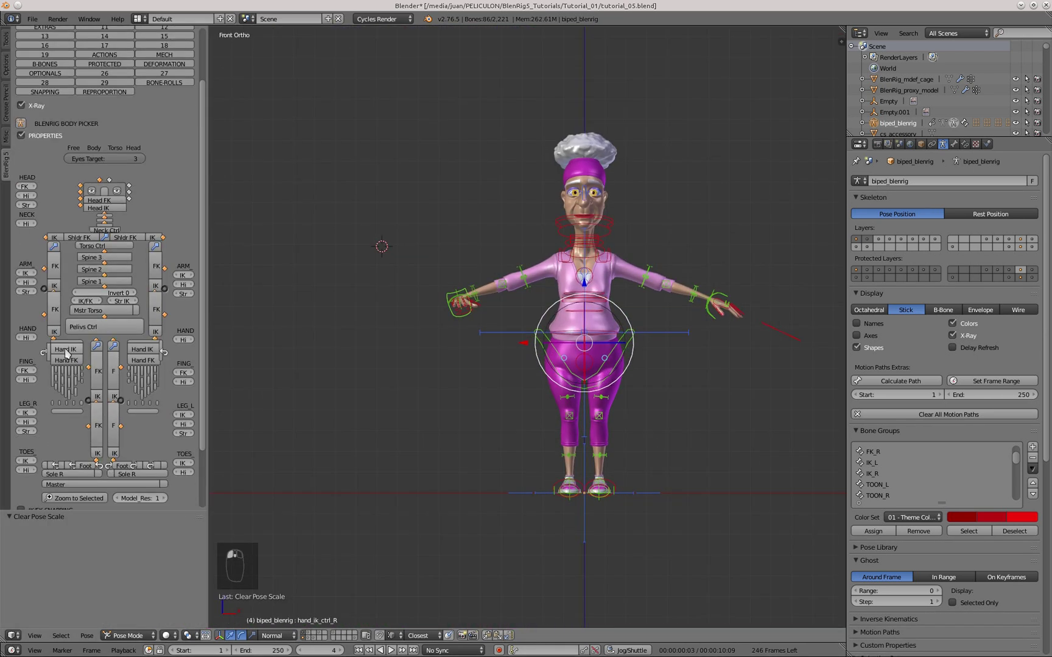
- Select the right hand IK control through the body picker, then rotate it and move it to bend the right arm
left_click(65, 350)
scroll(487, 333, "up", 2)
key("r")
left_click(468, 347)
key("g")
left_click(502, 371)
middle_click_drag(502, 371, 530, 364)
- Set the model resolution to 0 and reposition the right hand IK control to pose the arm further
left_click(118, 498)
key("g")
left_click(533, 212)
middle_click_drag(533, 211, 512, 338)
scroll(512, 337, "up", 3)
key("g")
left_click(533, 378)
middle_click_drag(533, 377, 426, 204)
- Select further body controls and move them to put the character into a crouched, forward-leaning pose
right_click(493, 506)
key("g")
left_click(446, 363)
key("g")
left_click(514, 364)
right_click(526, 468)
middle_click_drag(599, 310, 547, 446, "shift")
key("g")
left_click(547, 385)
key("g")
left_click(413, 330)
middle_click_drag(546, 386, 689, 298)
- Move hand_ik_ctrl_L to reposition the left arm, stretching it out in front of the body
right_click(548, 389)
key("g")
left_click(511, 368)
key("g")
left_click(463, 341)
key("g")
left_click(670, 347)
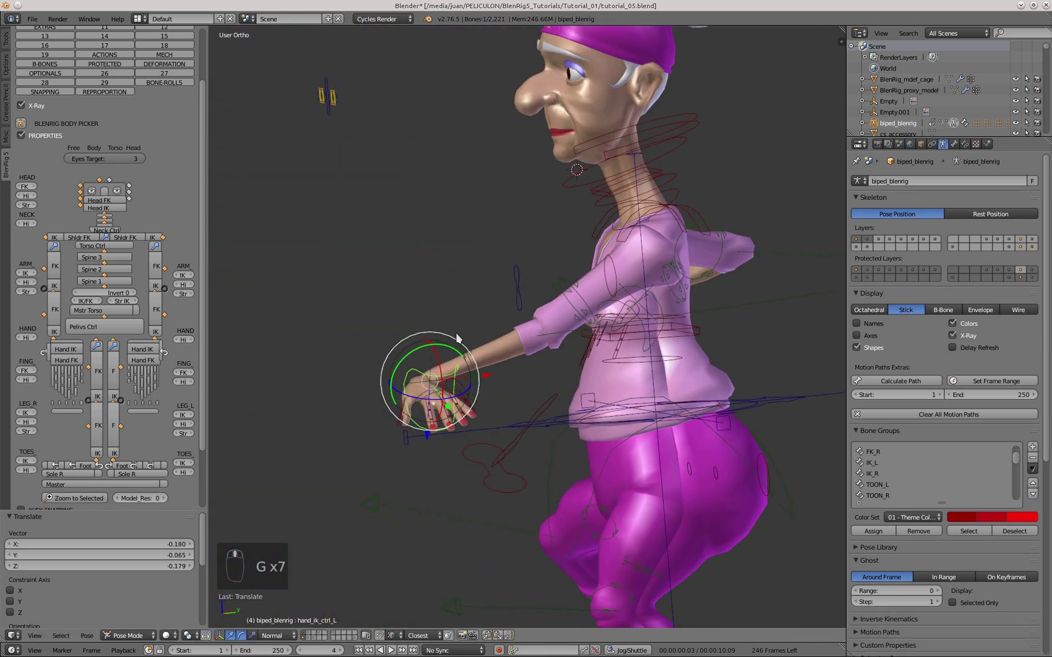